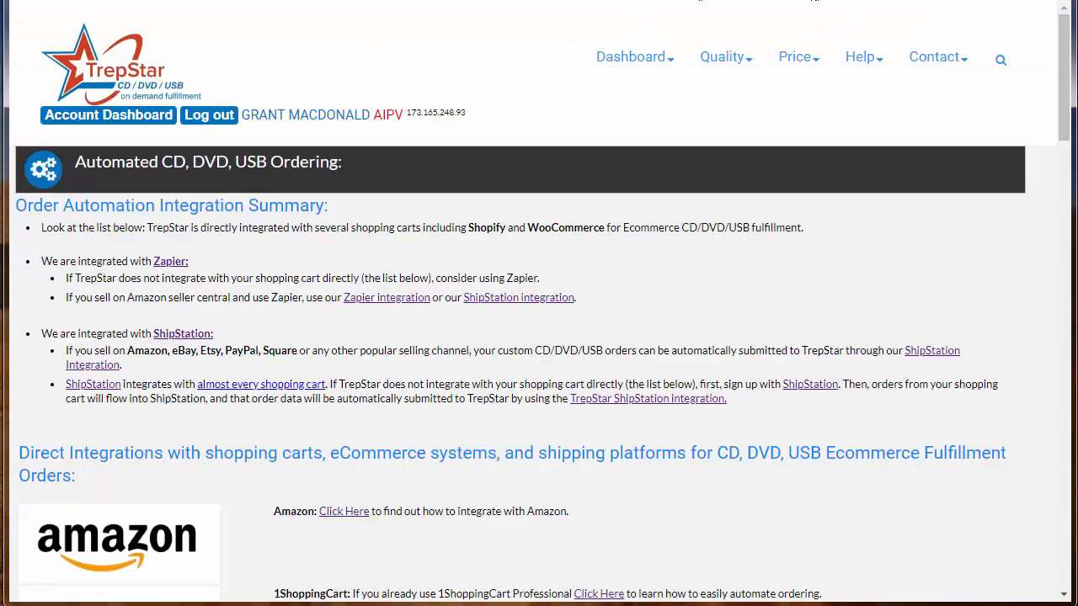
- Open the Automating Orders help page from the Help menu and view the Shopify integration guide
mouse_move(867, 49)
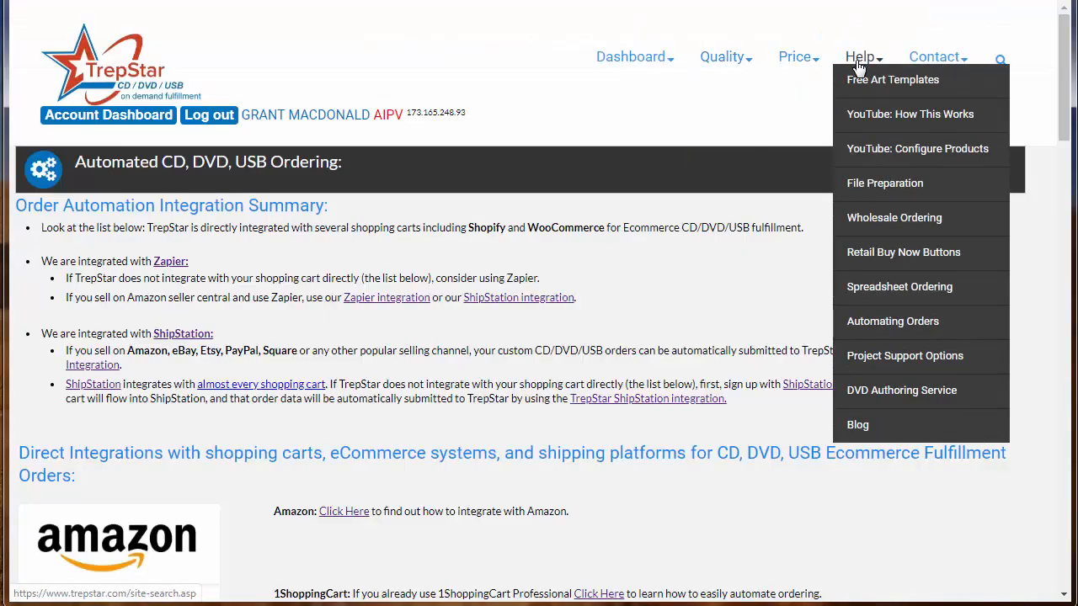
click(897, 332)
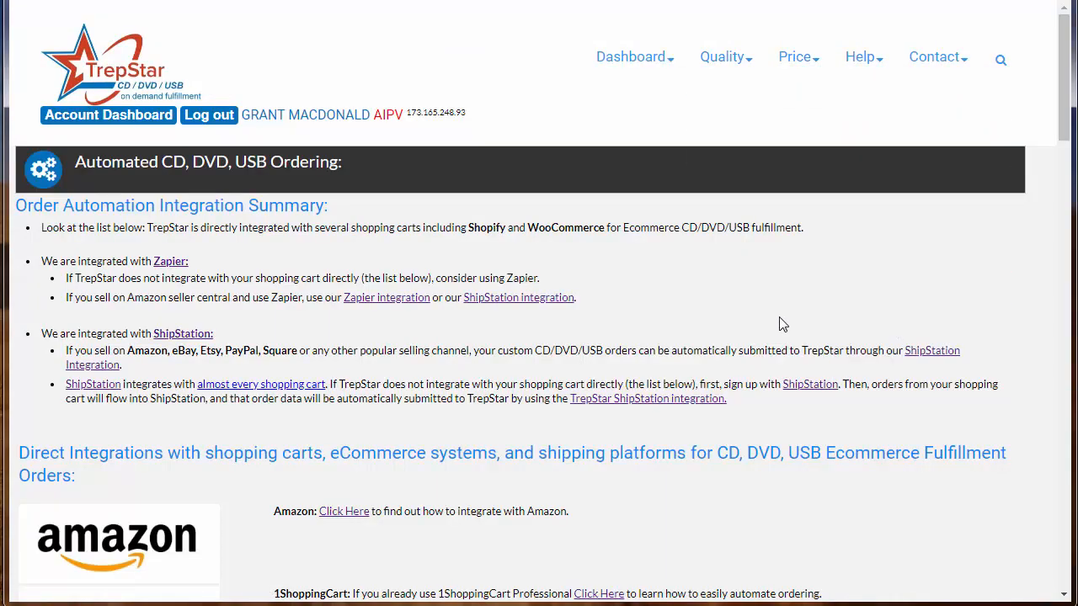
scroll(488, 308, down, 4)
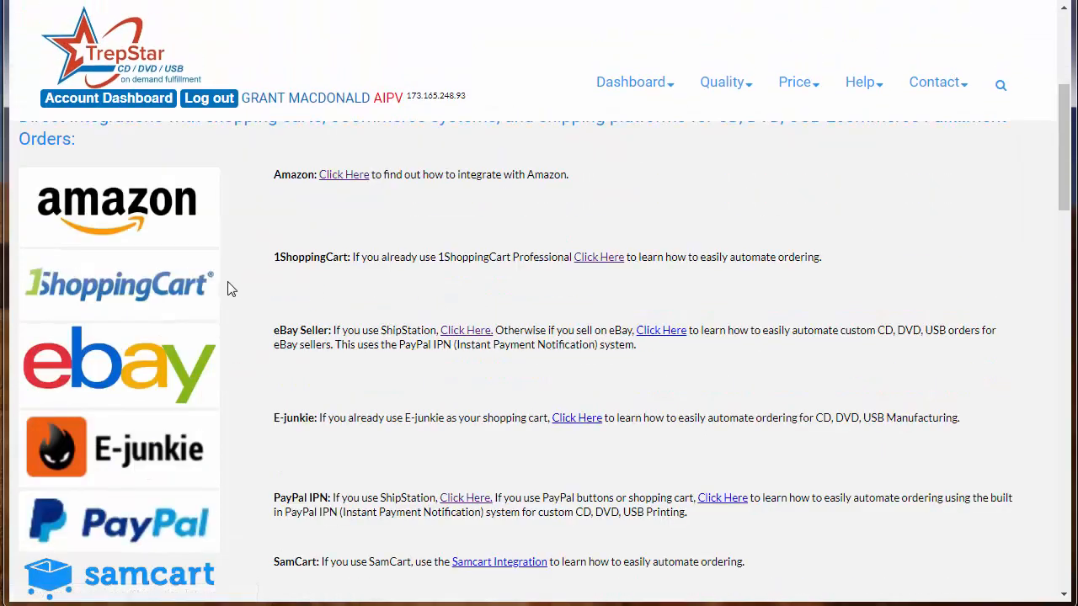
scroll(228, 288, down, 2)
scroll(214, 320, down, 4)
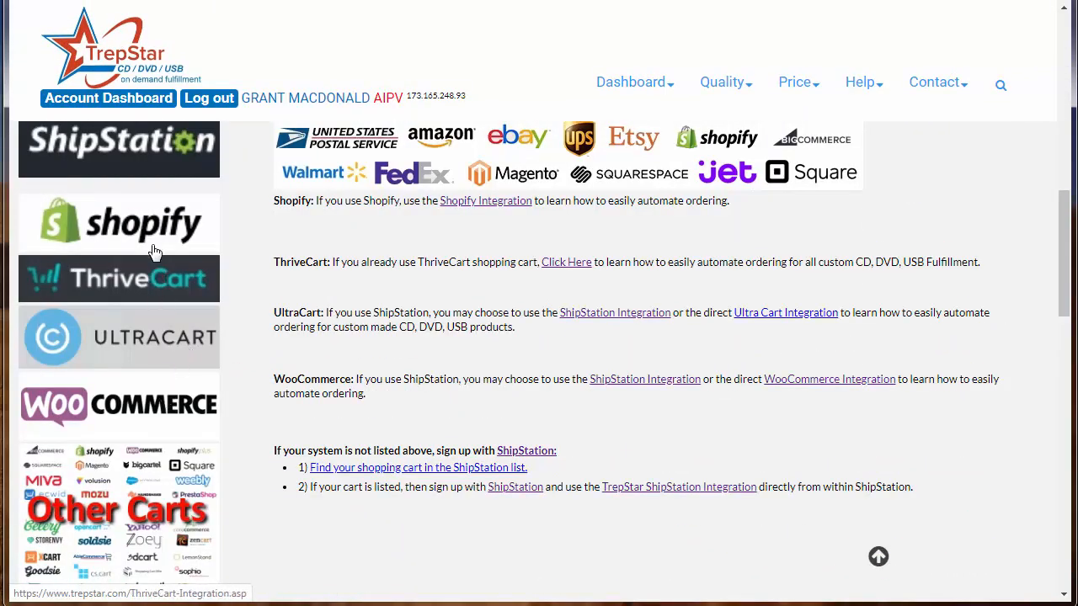
click(154, 247)
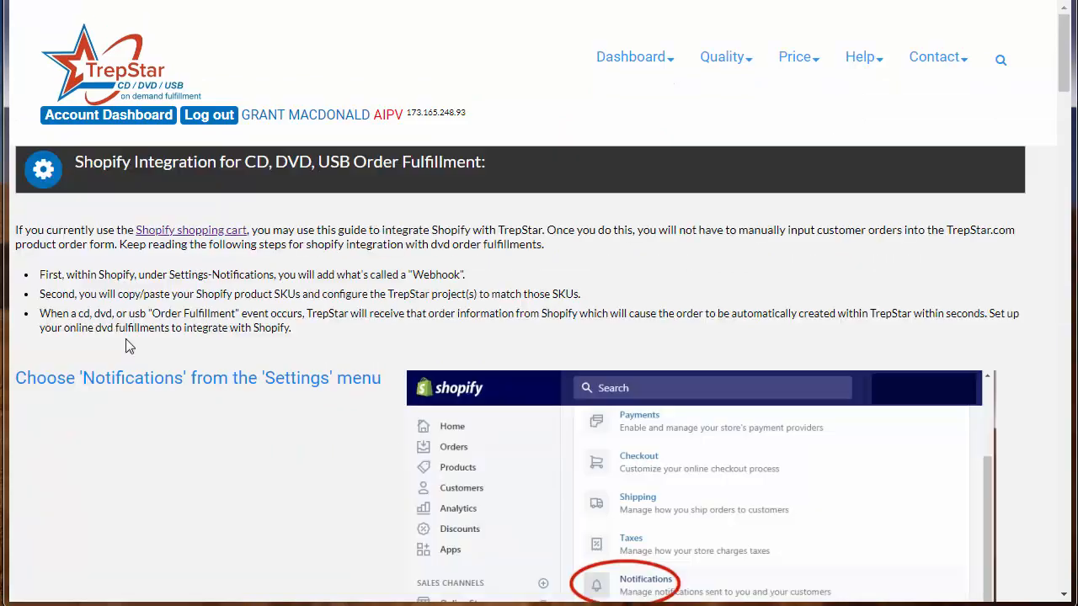
scroll(702, 332, down, 3)
scroll(697, 334, up, 3)
- Return to Automating Orders and scroll the shopping-cart integrations list down to SamCart
mouse_move(868, 67)
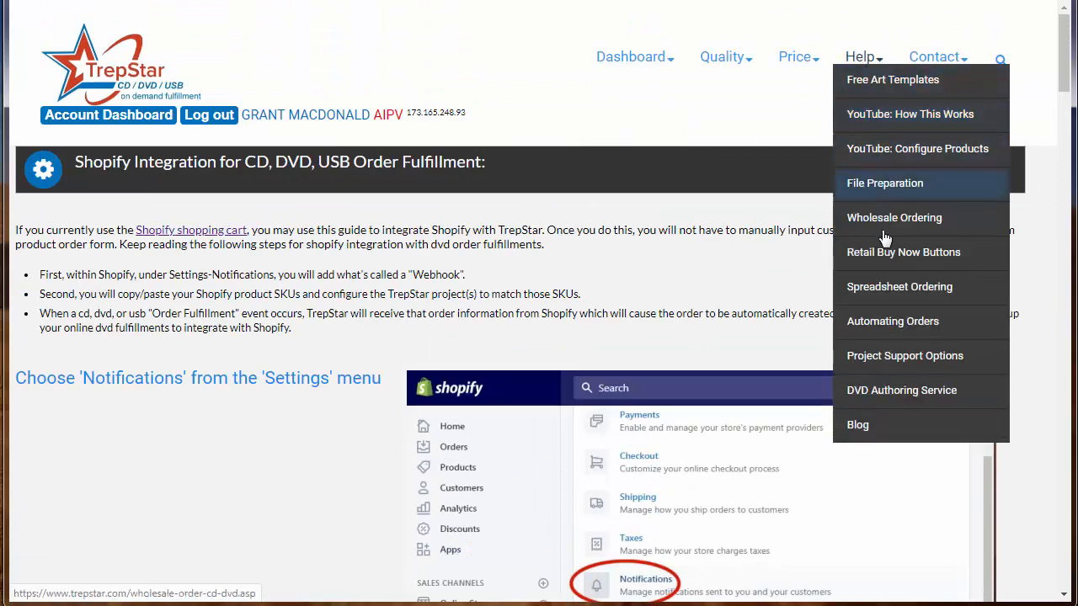
click(893, 325)
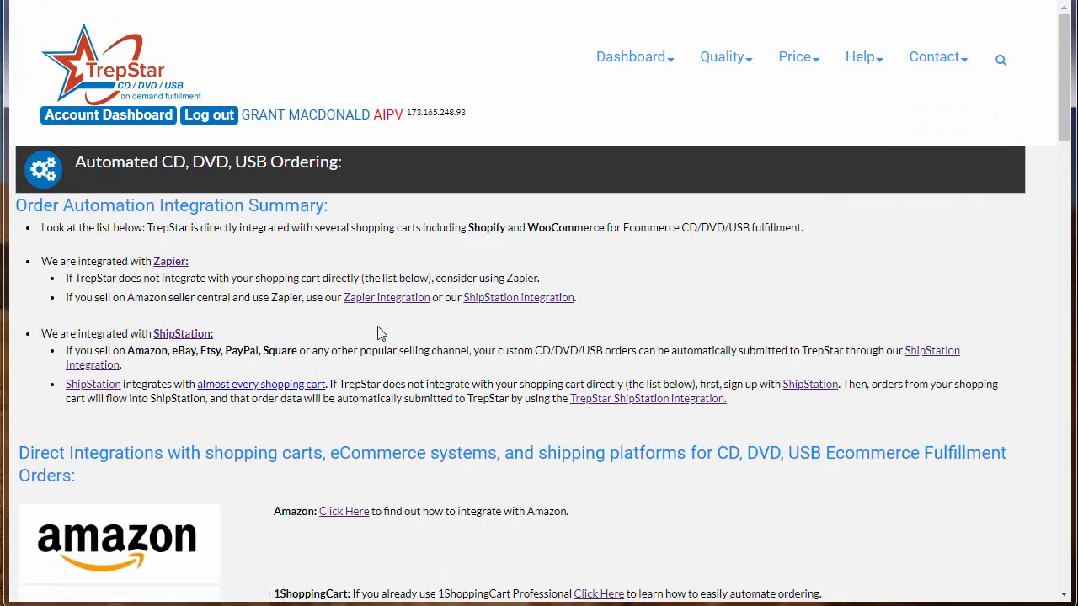
scroll(380, 335, down, 1)
scroll(379, 333, down, 1)
scroll(380, 333, up, 2)
scroll(413, 348, down, 1)
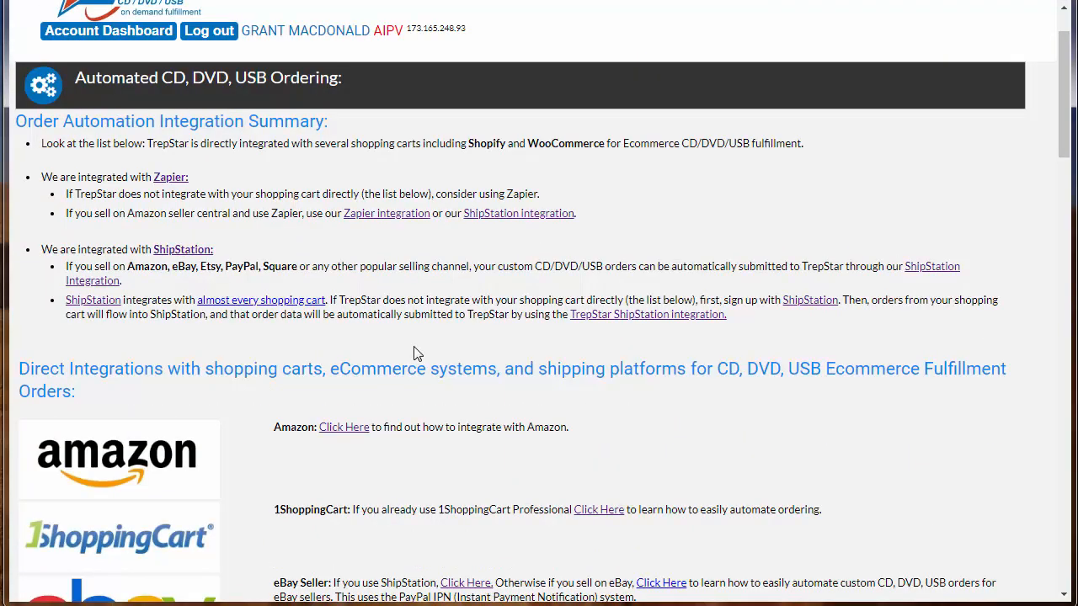
scroll(265, 255, down, 4)
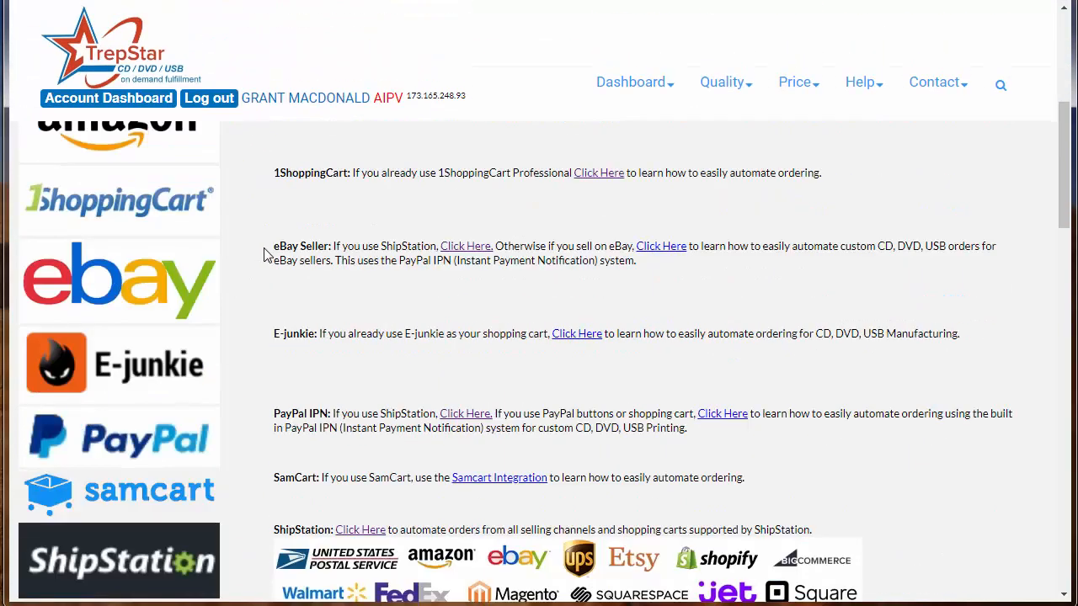
scroll(265, 254, down, 1)
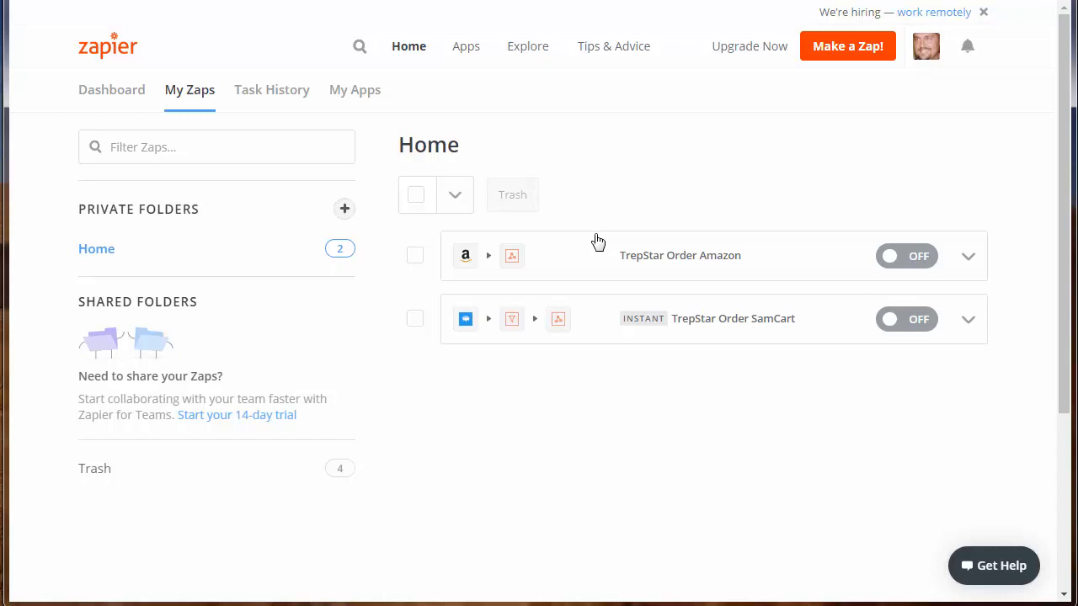
- Start a new zap with a Magento New Order trigger
click(859, 53)
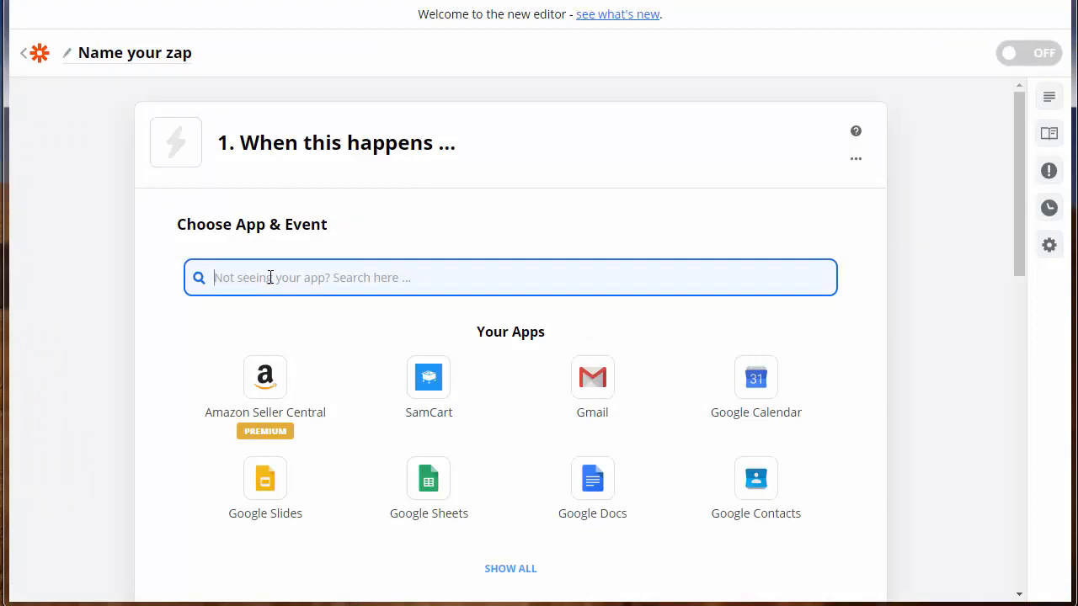
text(magento)
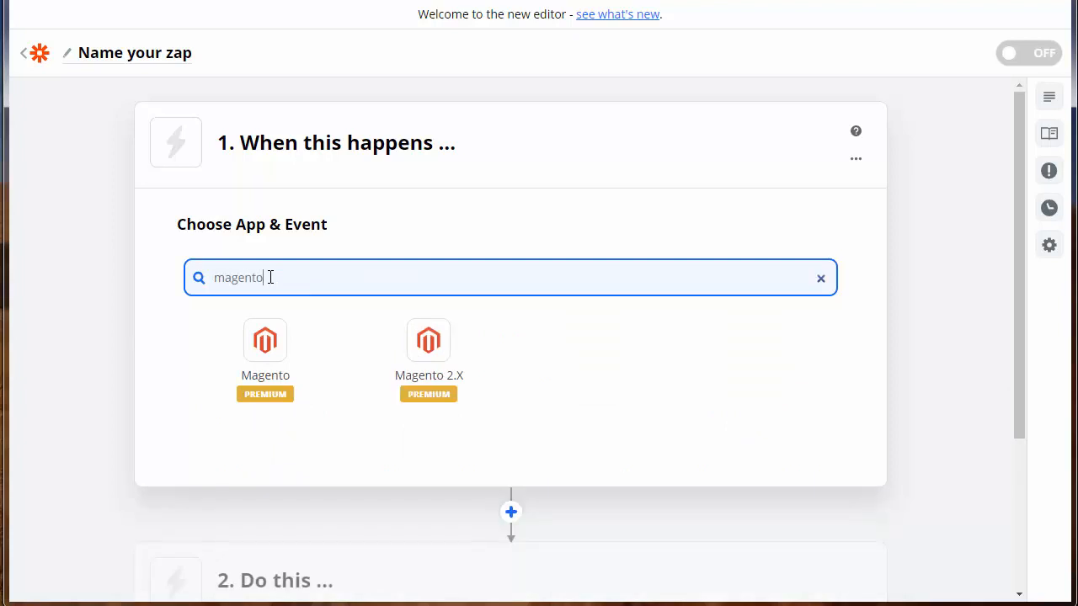
click(262, 349)
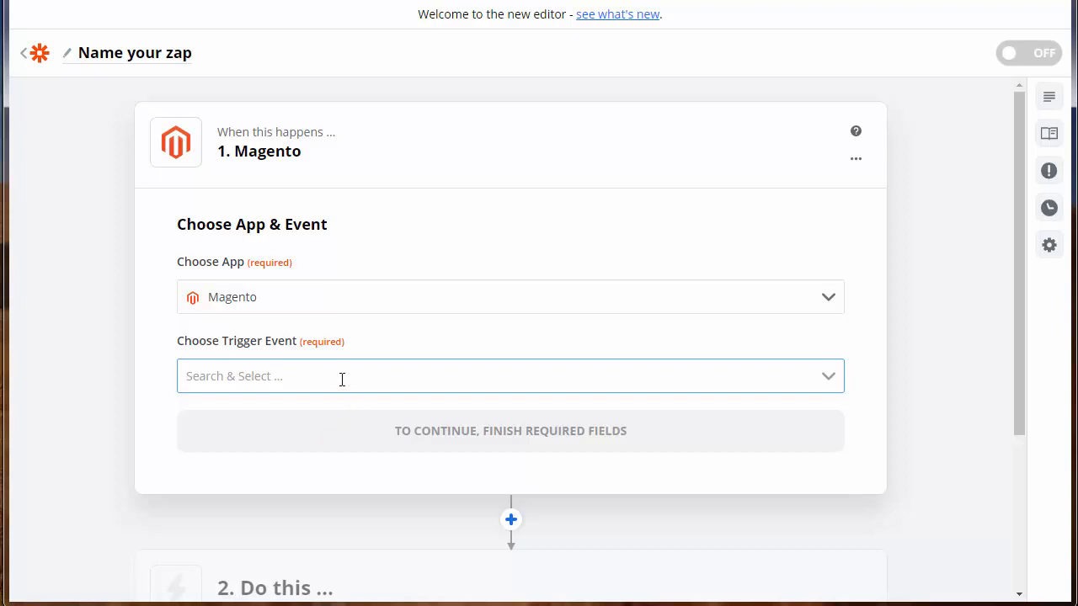
click(342, 379)
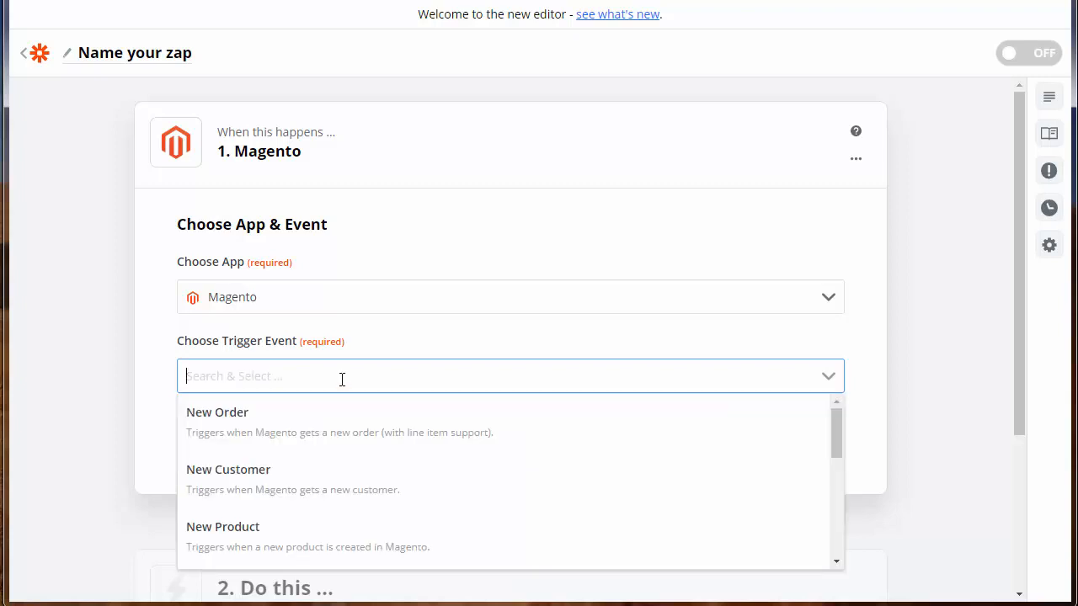
click(305, 425)
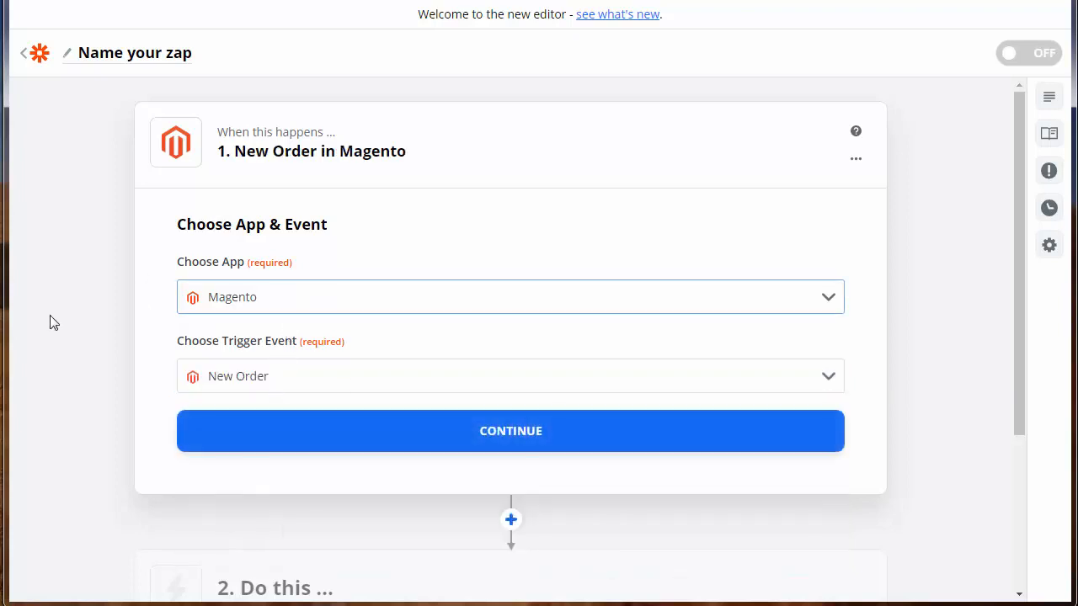
- Swap the trigger app to Volusion with the New Product event
click(271, 305)
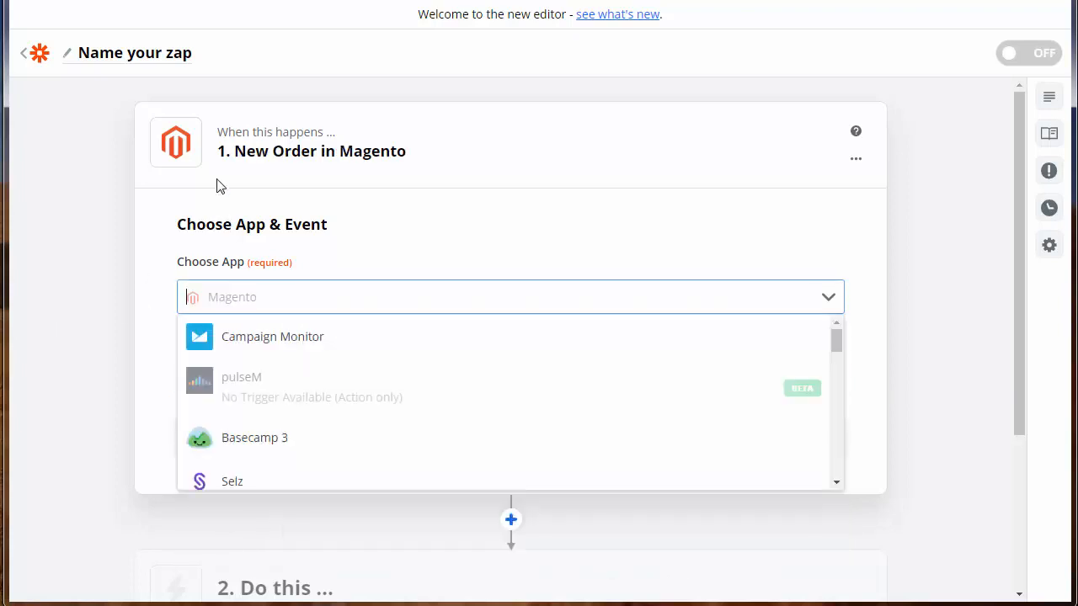
click(275, 297)
text(v)
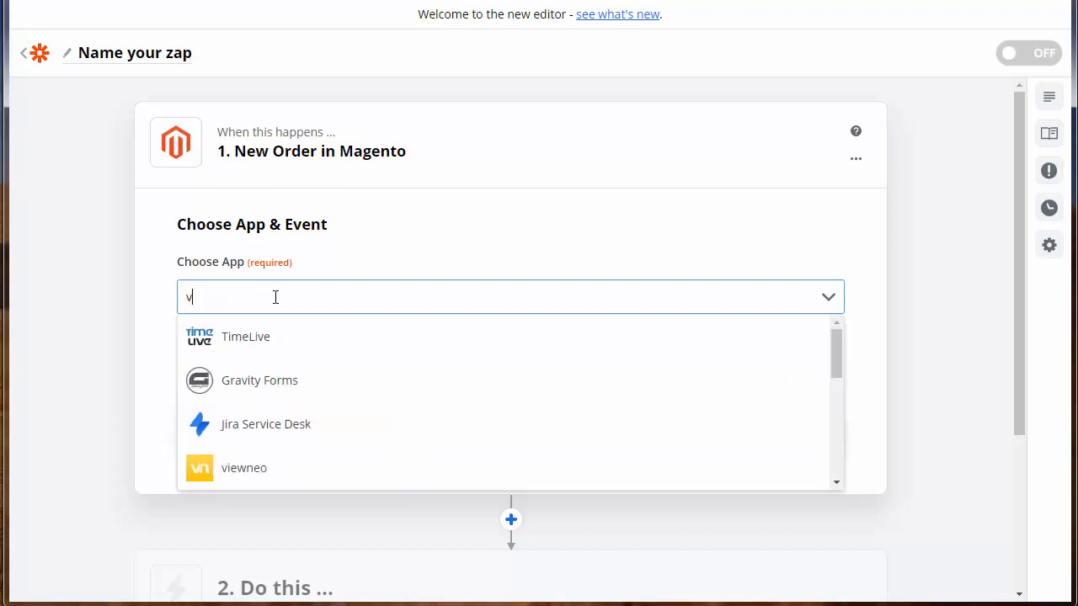
text(olusion)
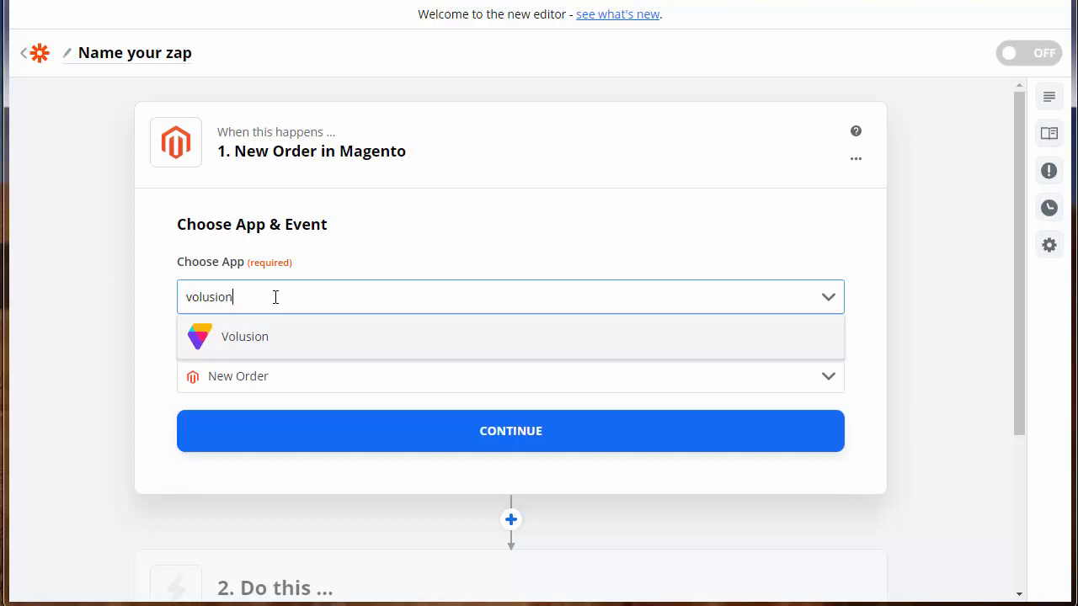
key(Return)
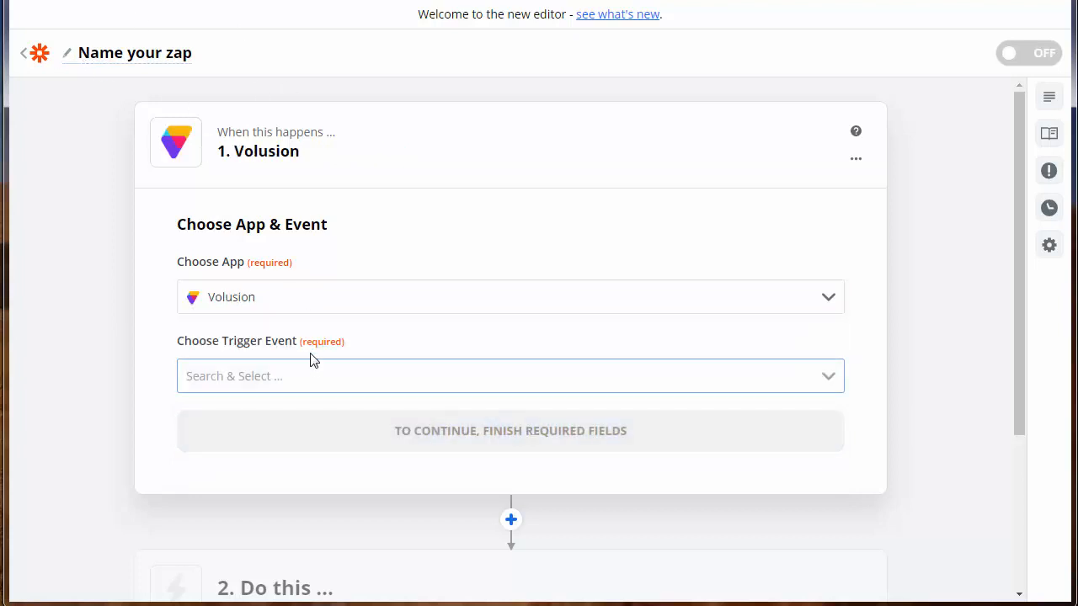
click(297, 378)
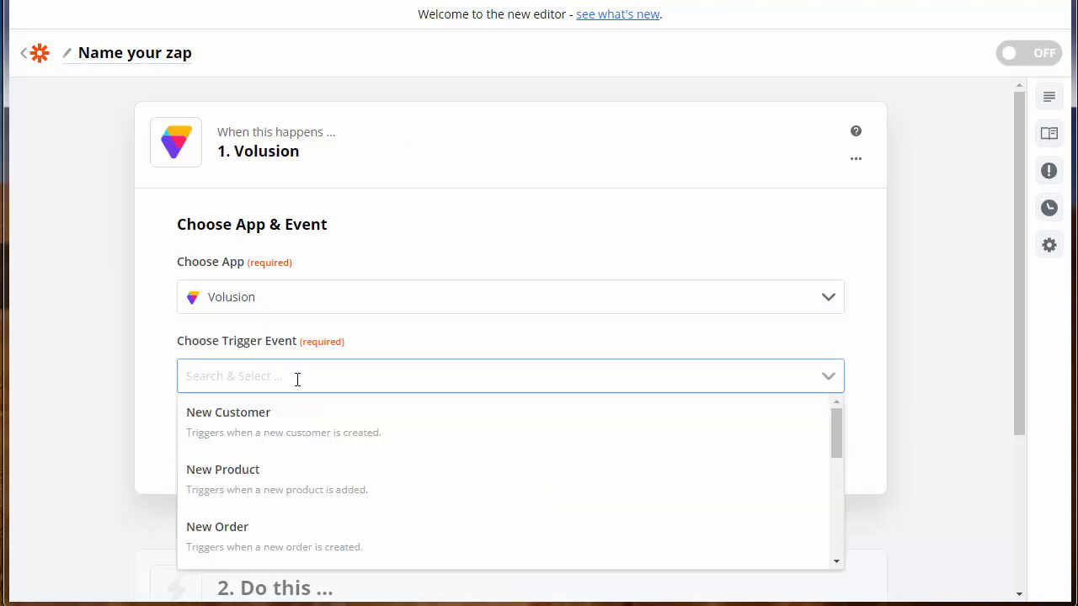
click(259, 479)
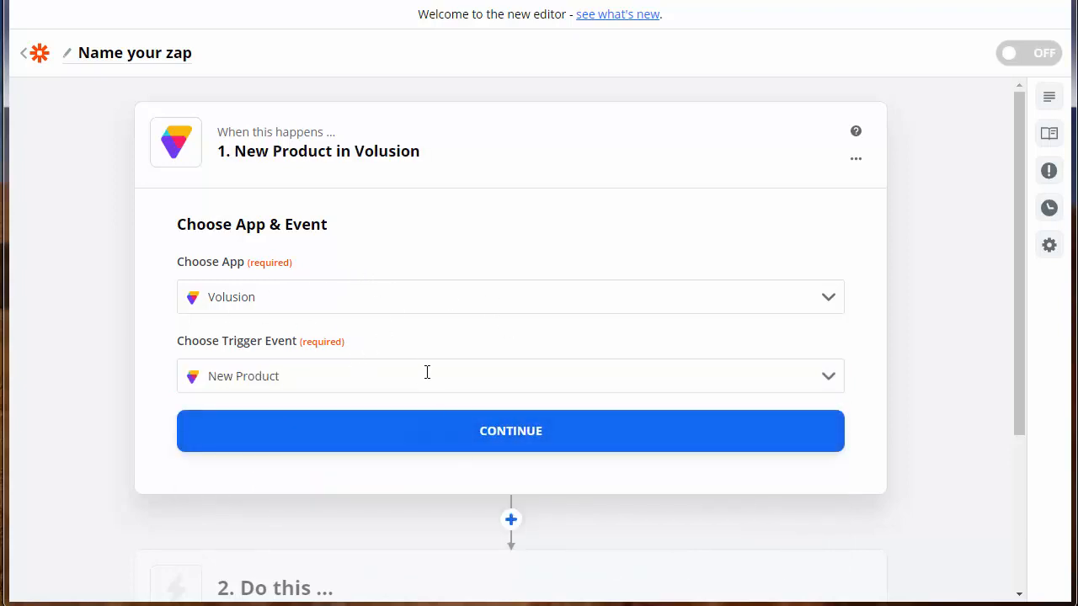
- Switch the trigger to SamCart with the New Order event
click(333, 289)
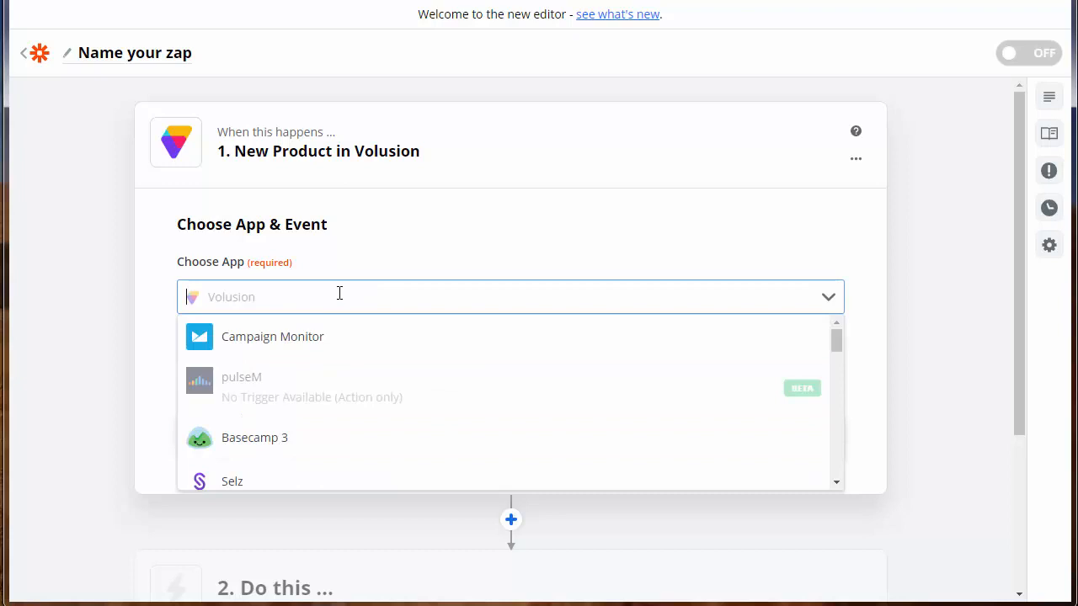
text(samc)
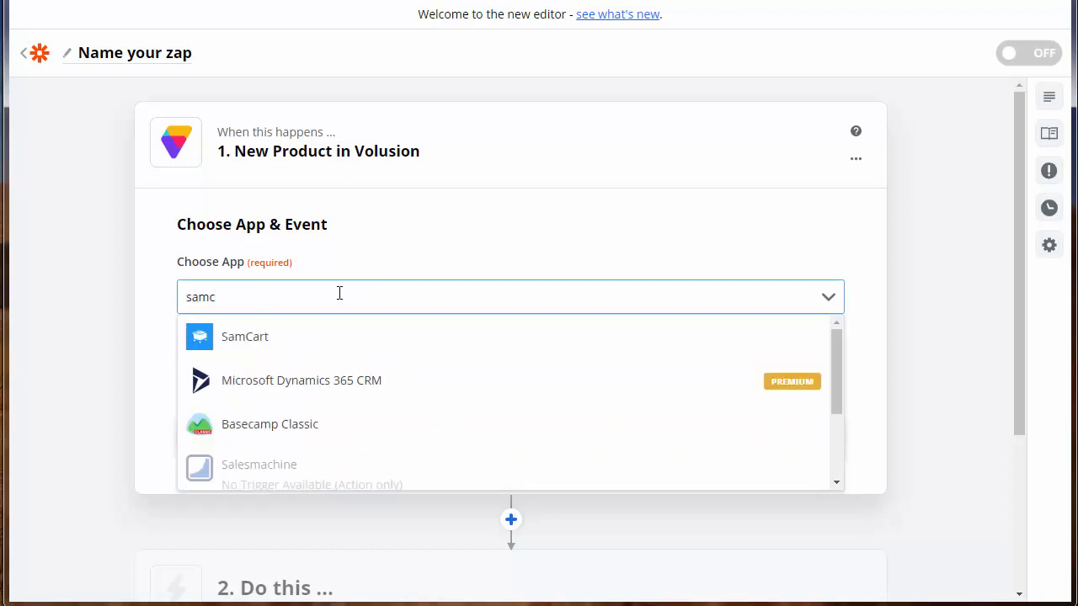
click(268, 344)
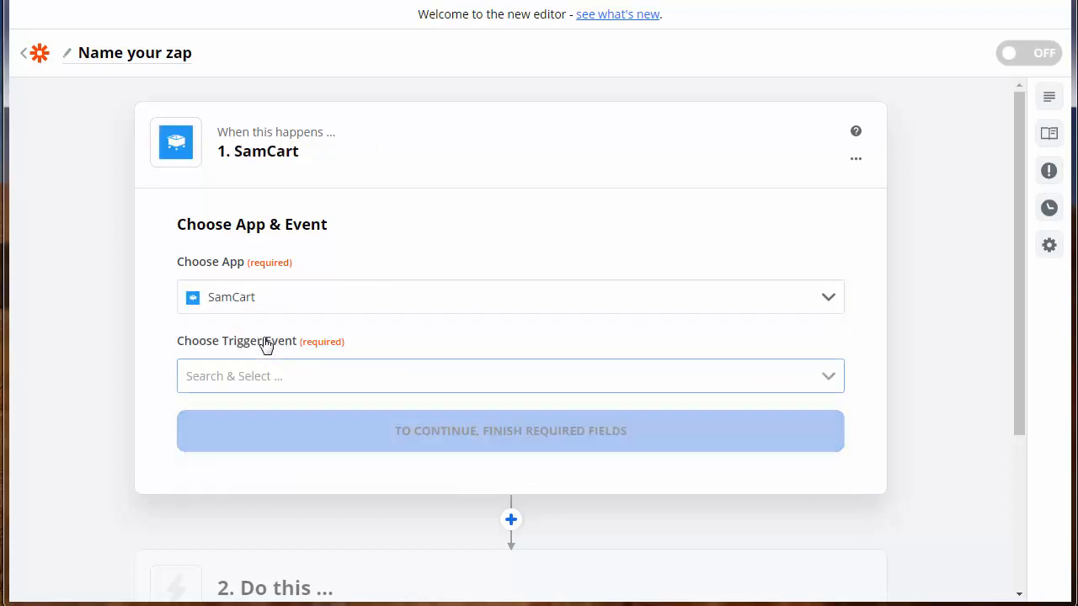
click(350, 381)
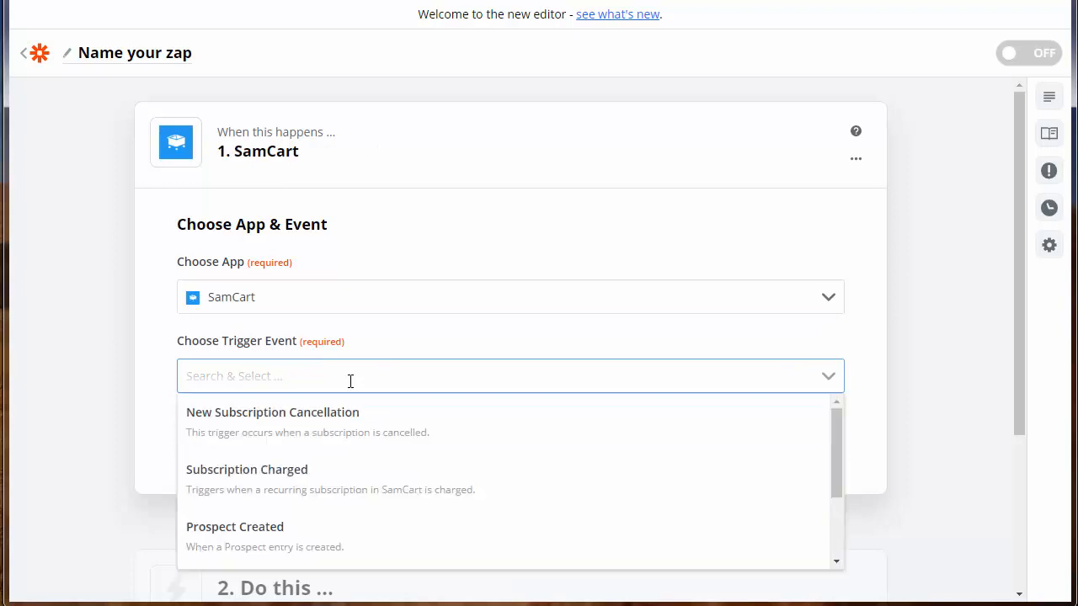
scroll(325, 469, down, 2)
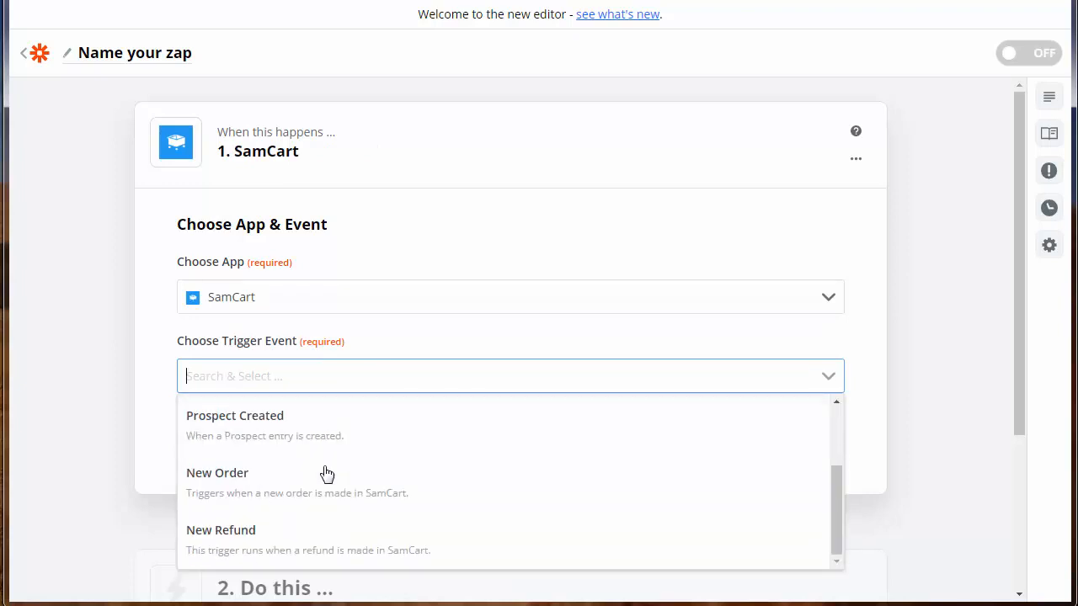
click(260, 491)
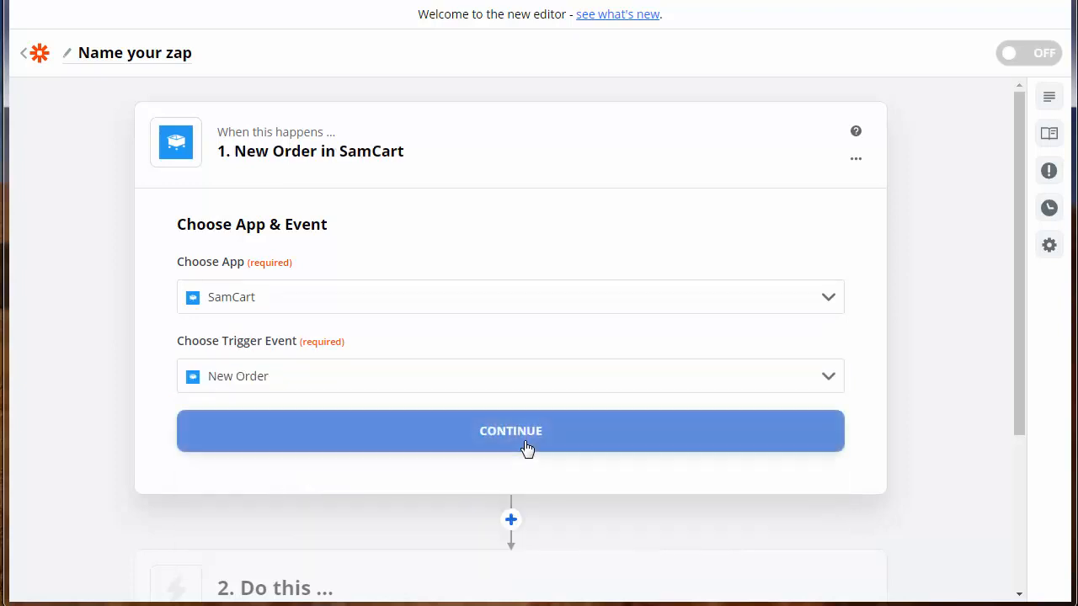
- Connect the existing SamCart account to the New Order trigger and continue to Find Data
click(517, 443)
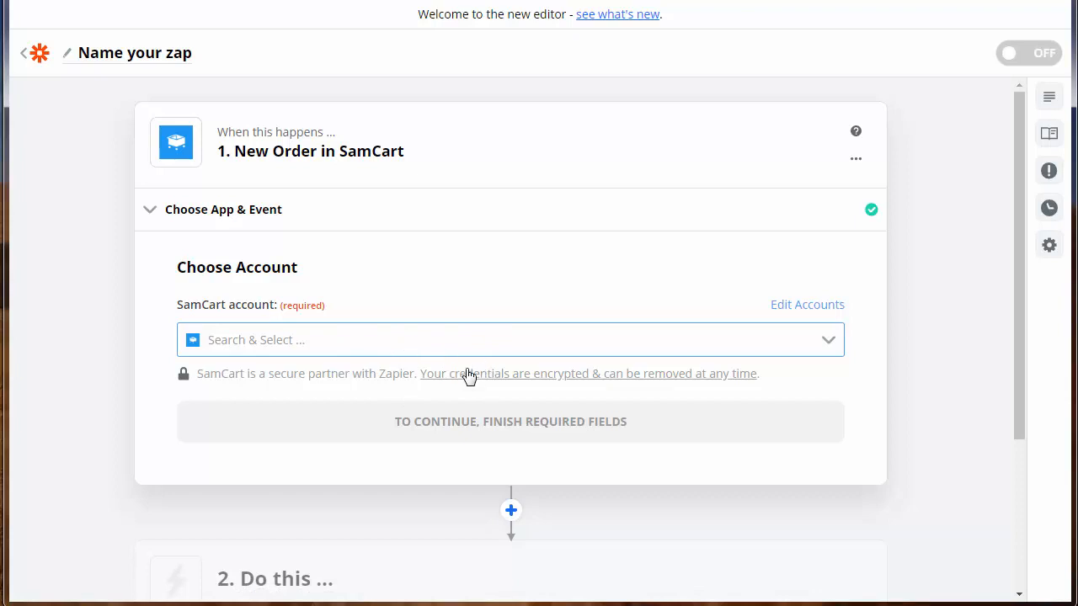
click(679, 352)
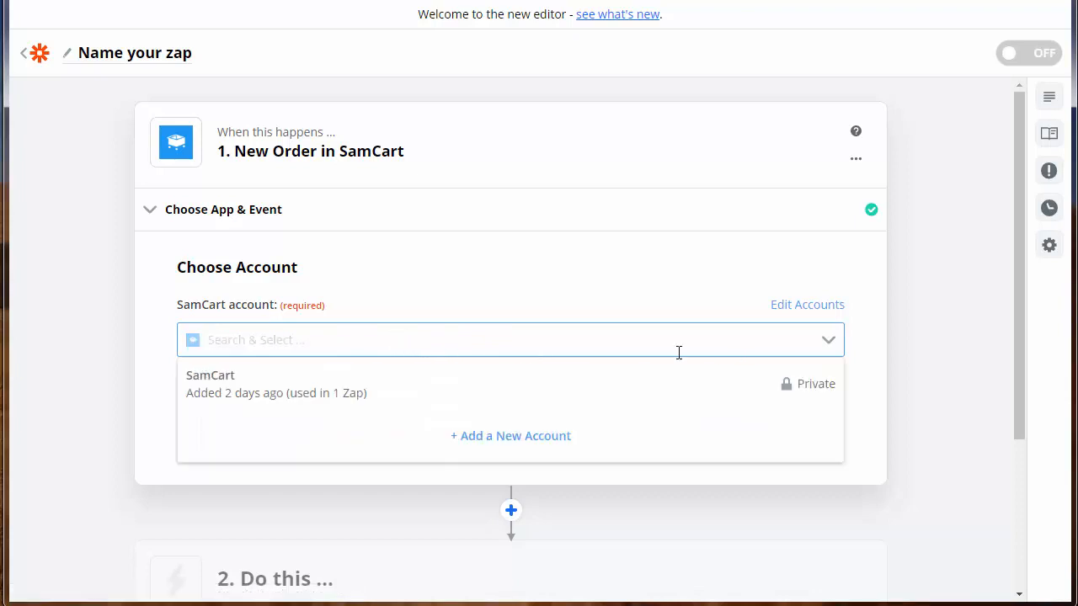
click(323, 398)
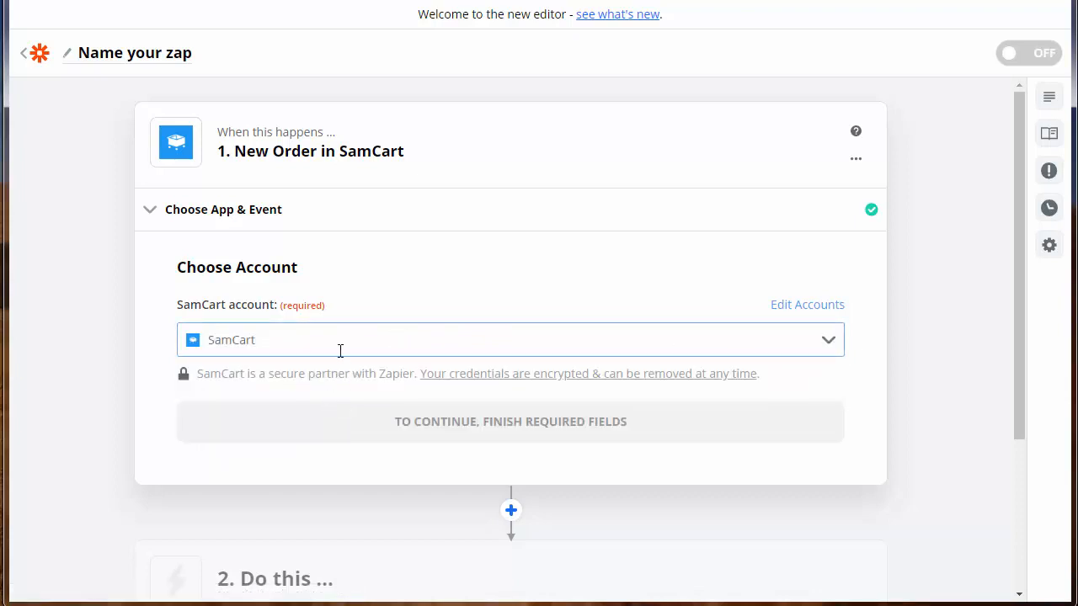
click(500, 422)
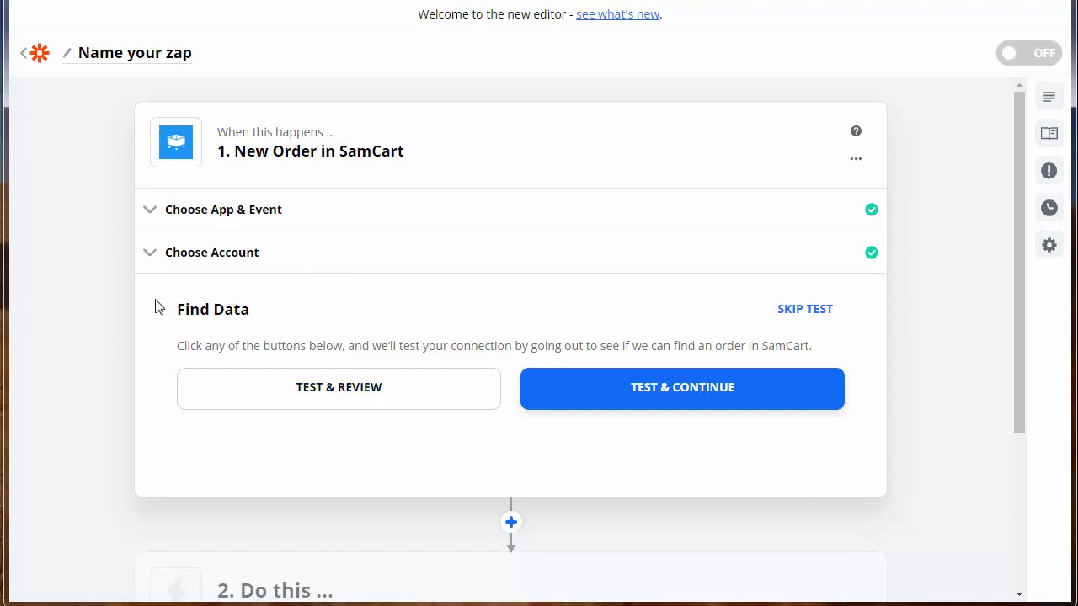
- Test the trigger to pull sample orders A–C, then mark the trigger step done
click(334, 392)
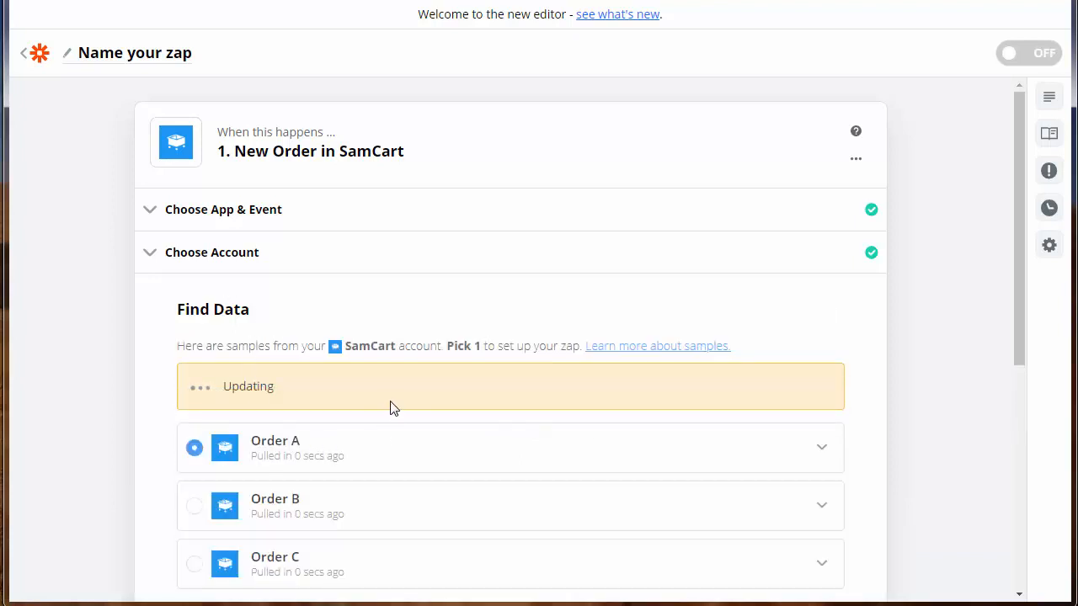
scroll(390, 408, down, 1)
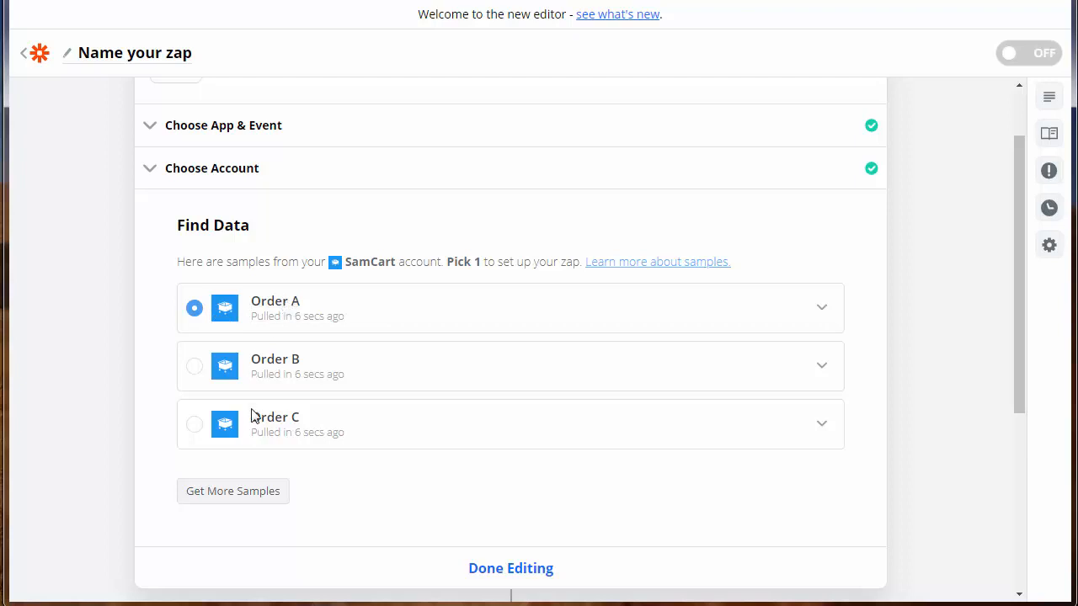
scroll(493, 514, down, 1)
click(505, 504)
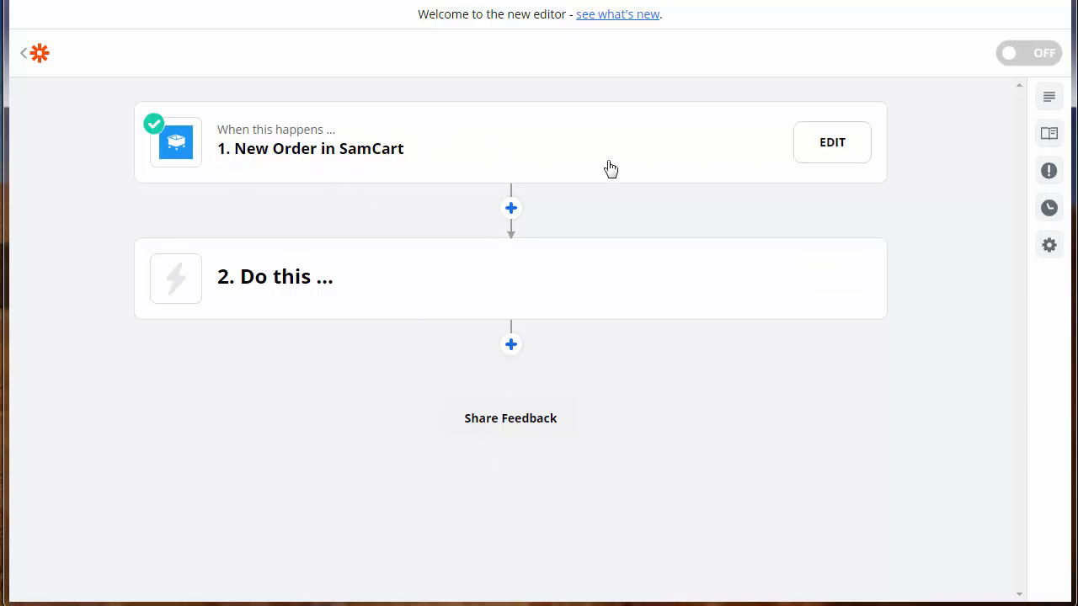
- Set step 2 to Webhooks by Zapier with the POST action event
click(345, 285)
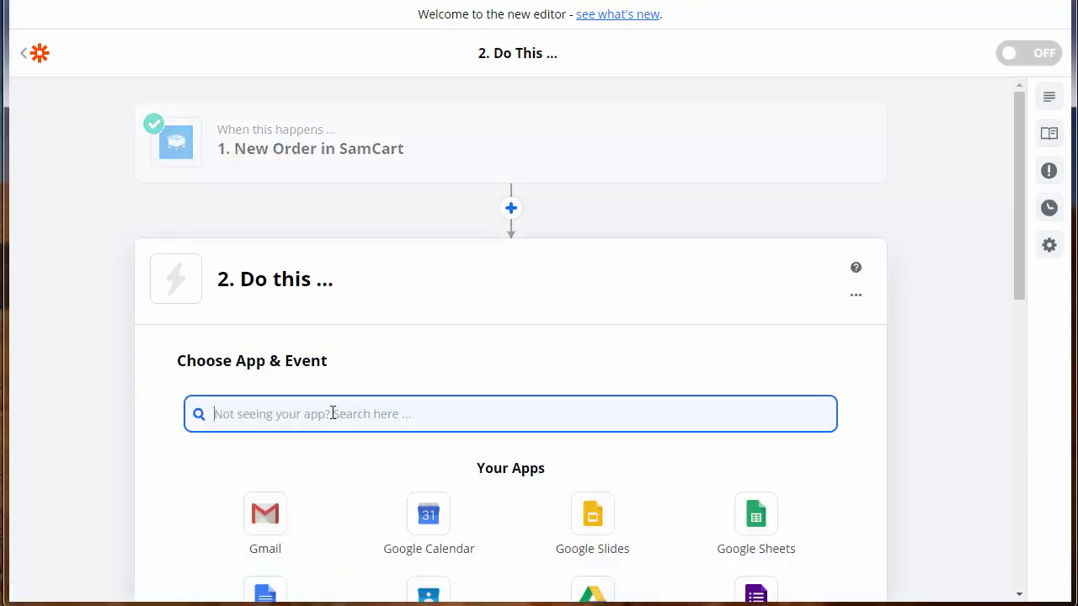
text(za)
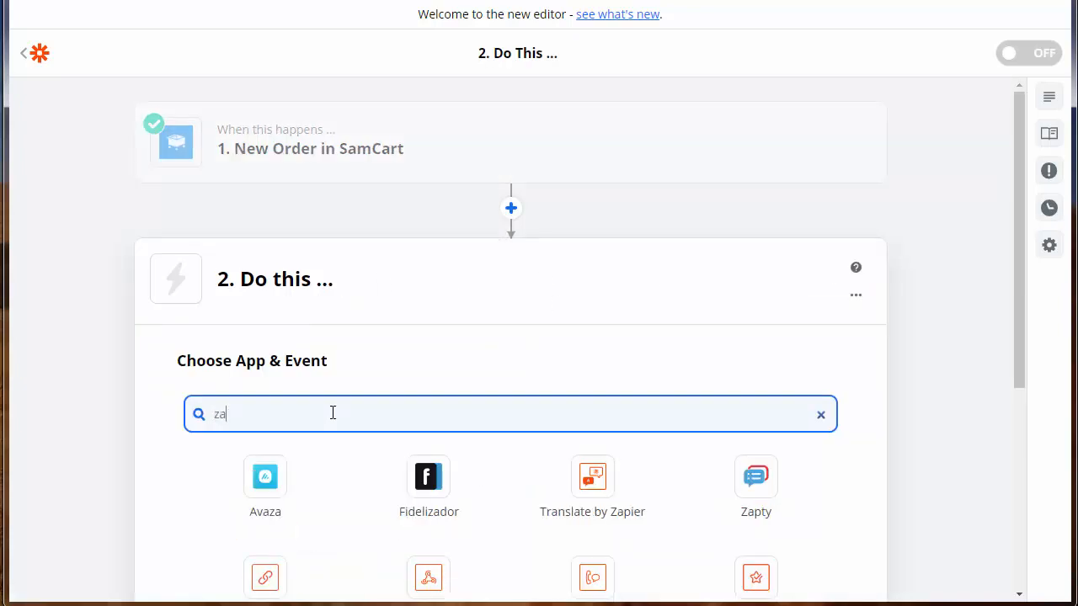
key(BackSpace)
key(BackSpace)
text(webhook)
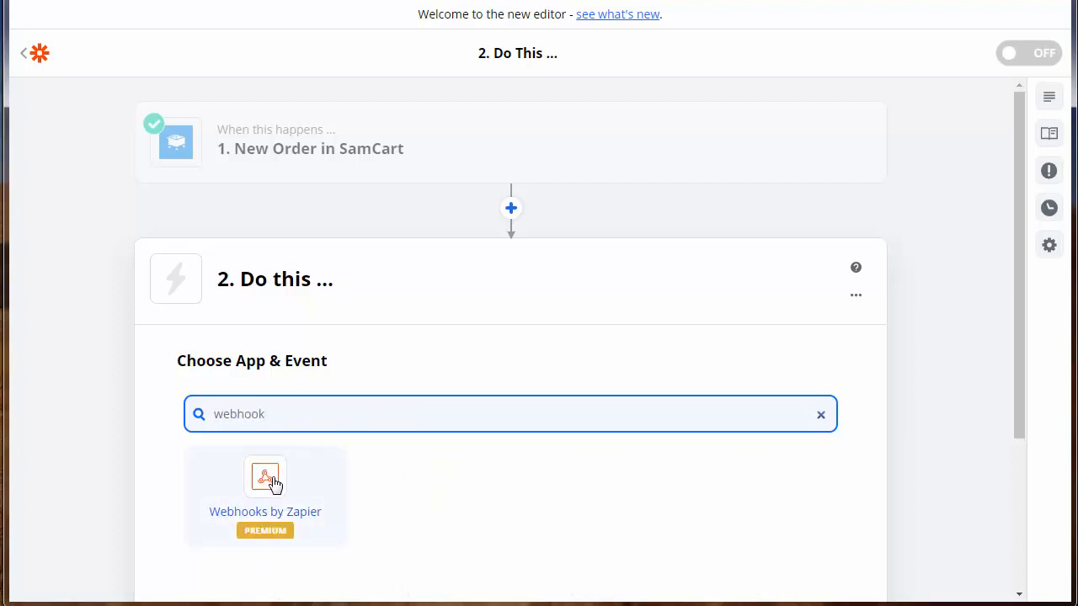
click(274, 482)
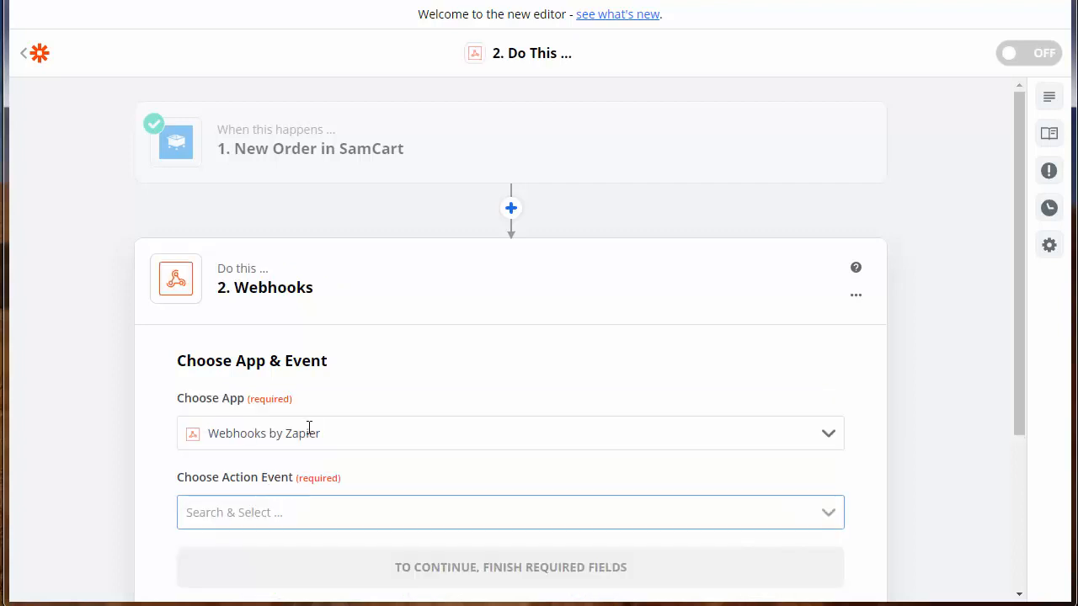
click(303, 512)
click(246, 585)
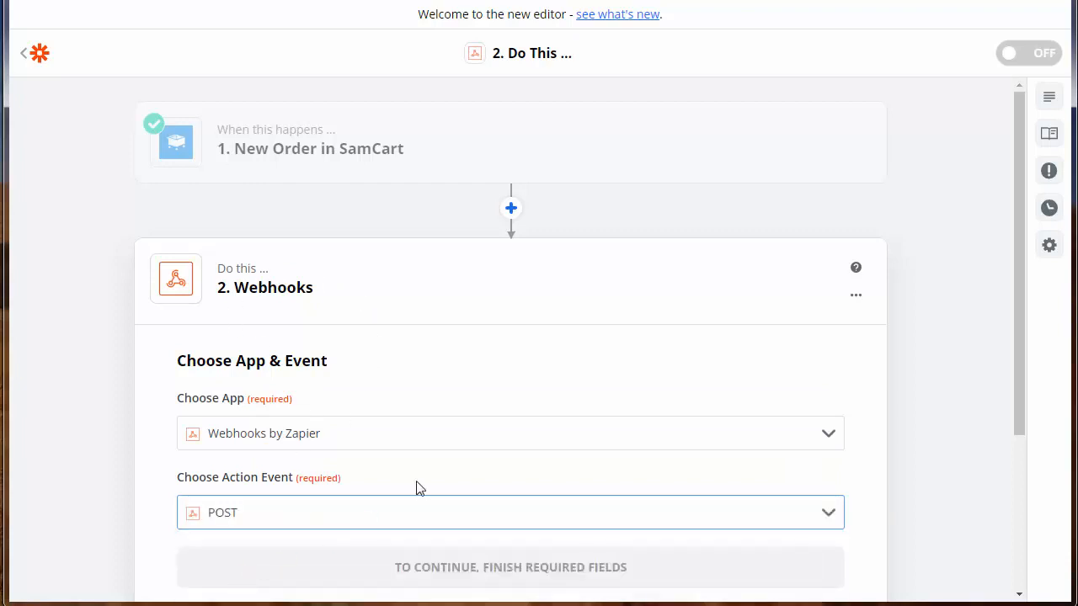
scroll(421, 488, down, 1)
click(517, 484)
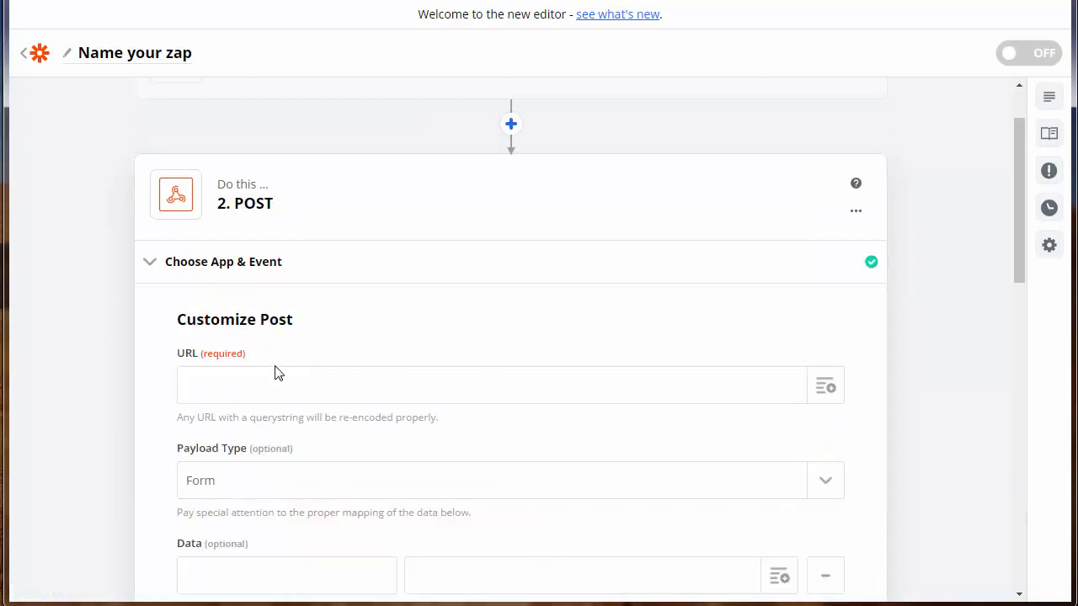
- Map the SamCart order ID into a Data value keyed 'invoice'
scroll(495, 524, down, 1)
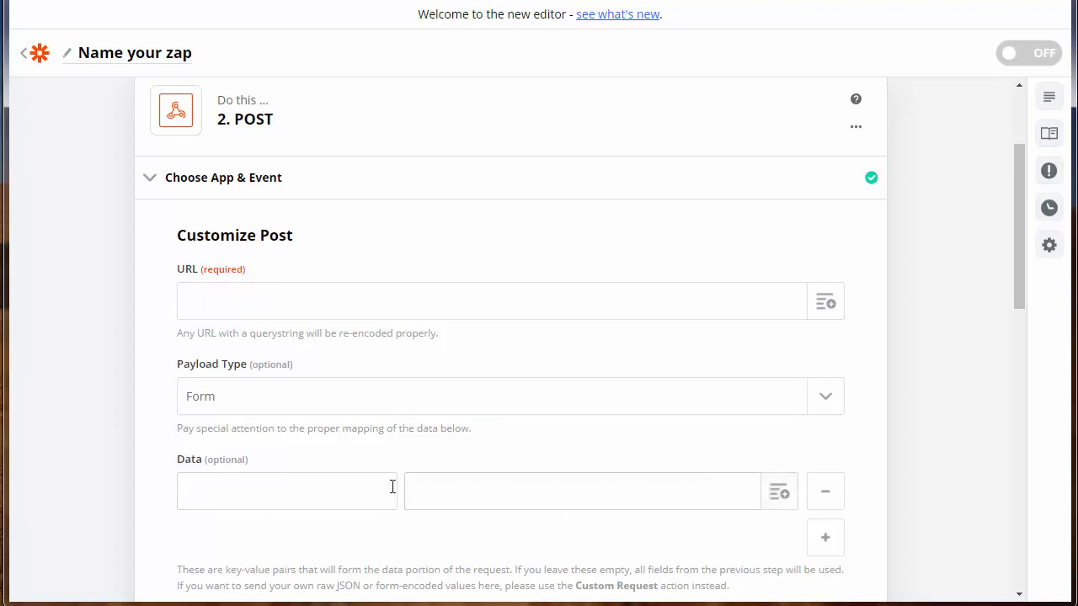
click(779, 497)
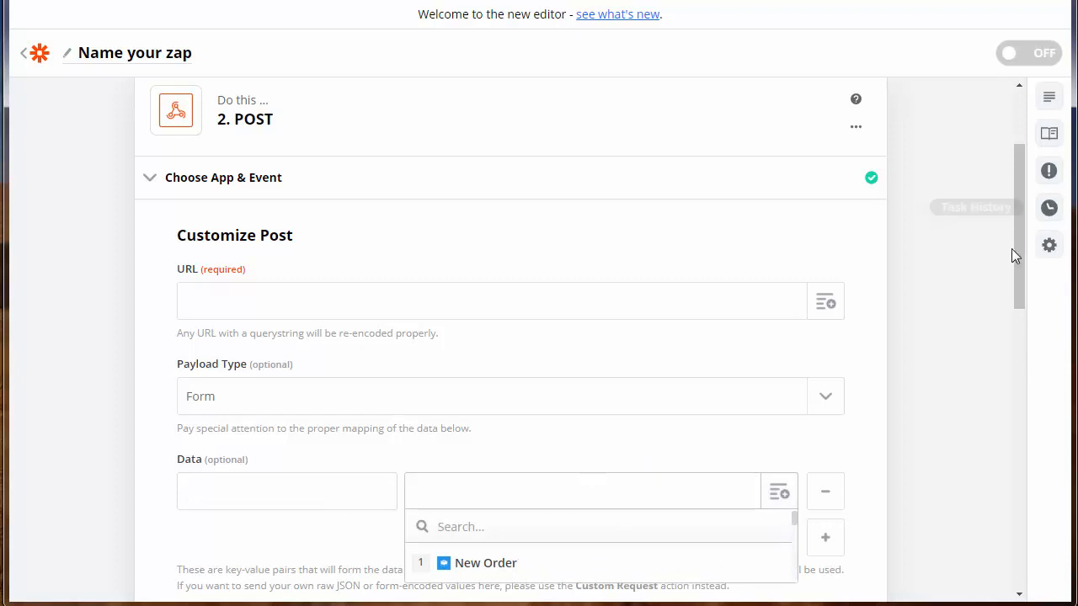
drag(1013, 251, 1021, 342)
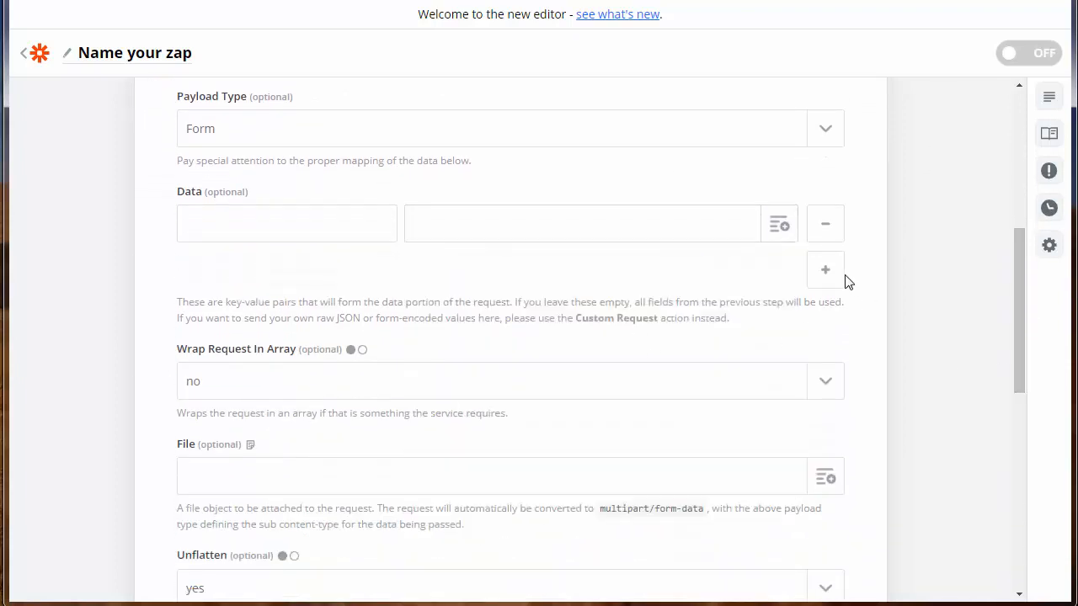
click(781, 232)
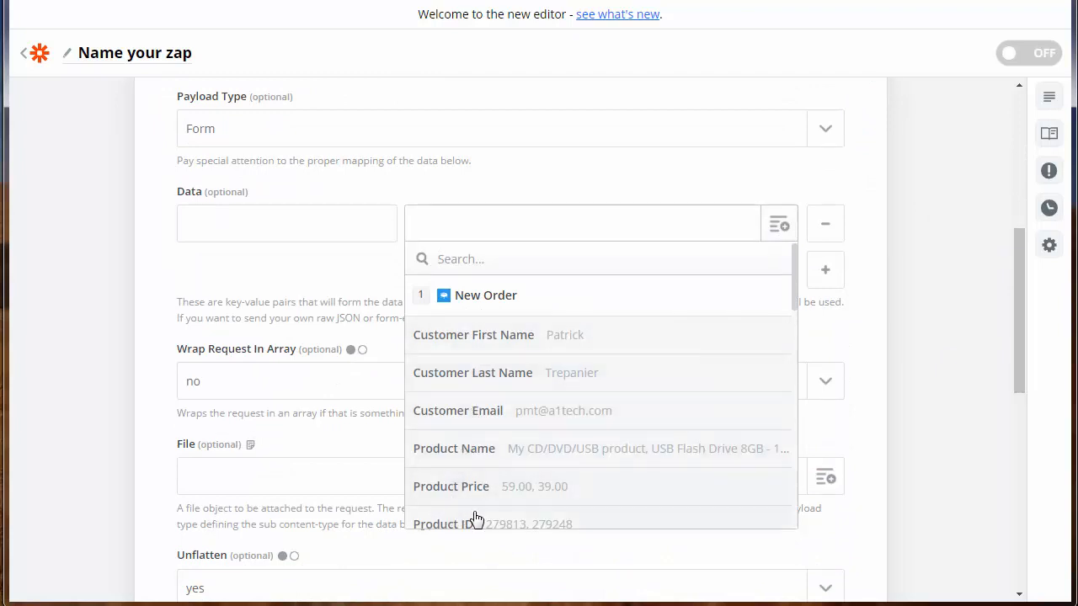
scroll(773, 433, down, 5)
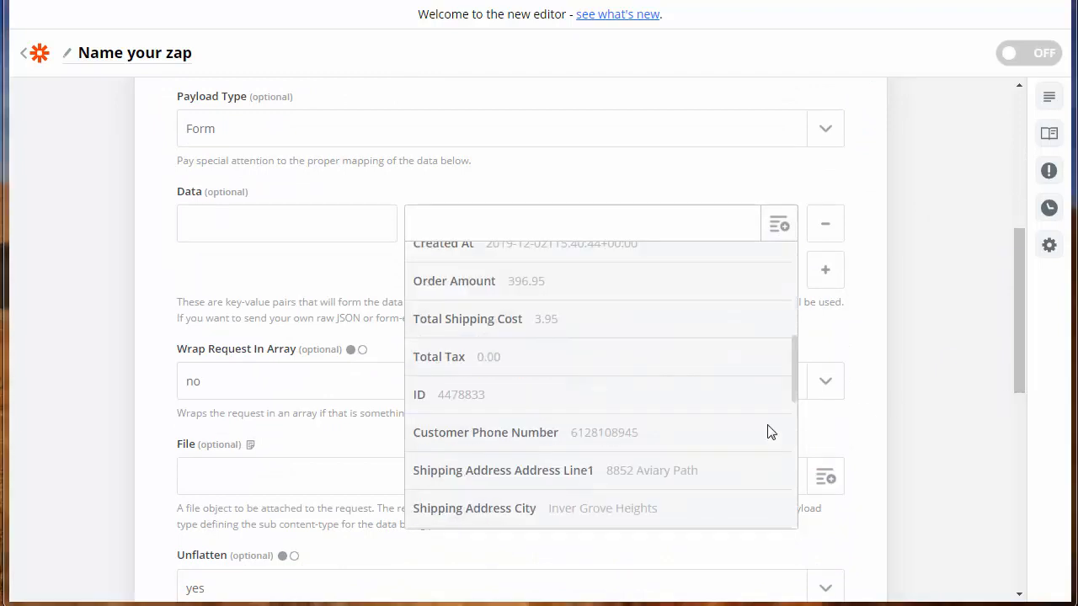
click(469, 396)
click(313, 219)
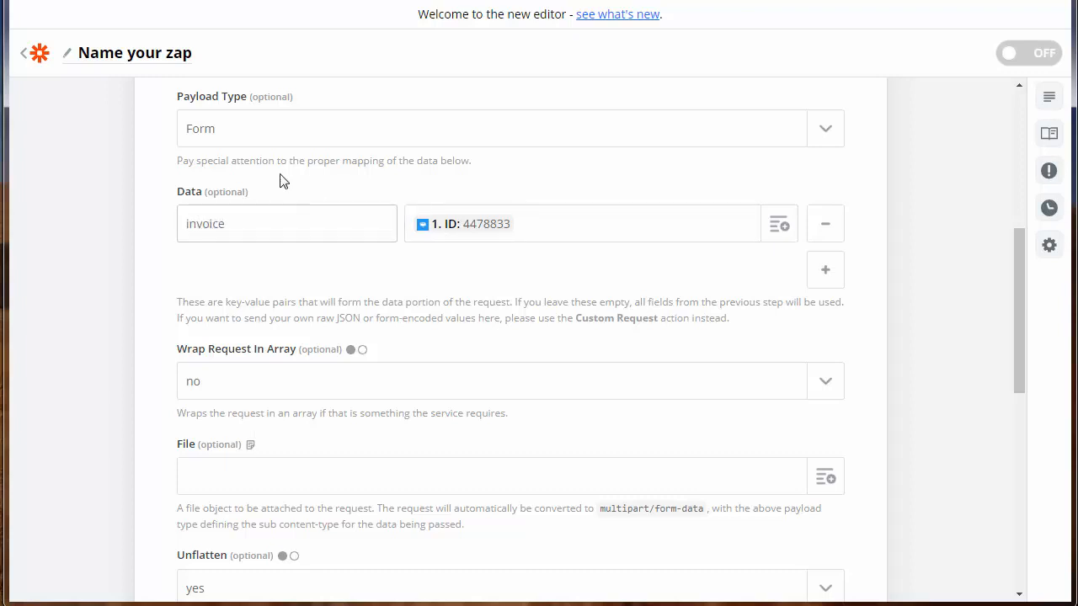
double_click(196, 230)
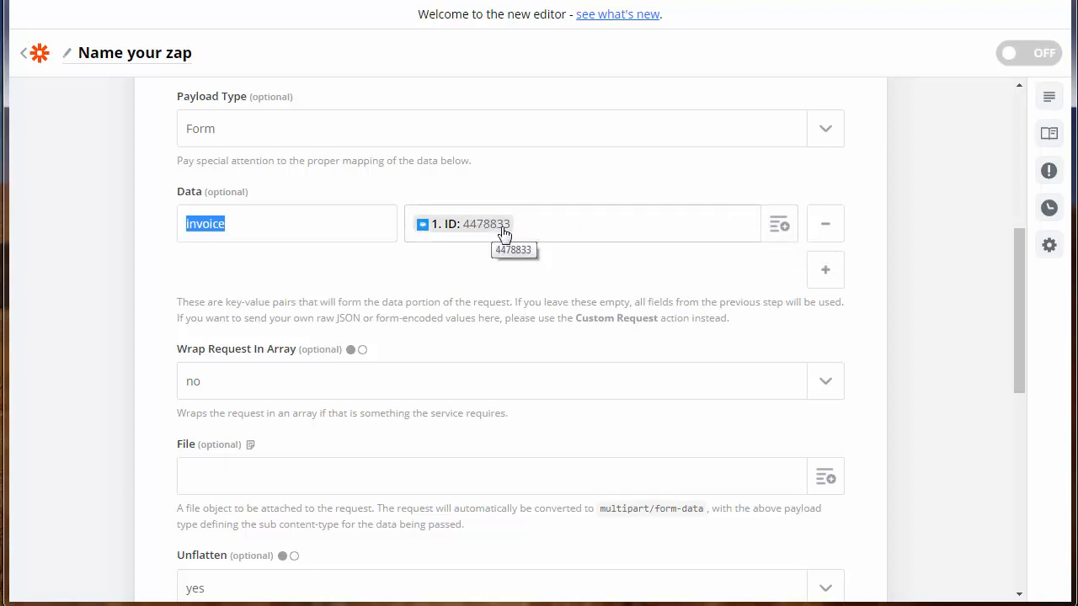
click(288, 229)
double_click(214, 227)
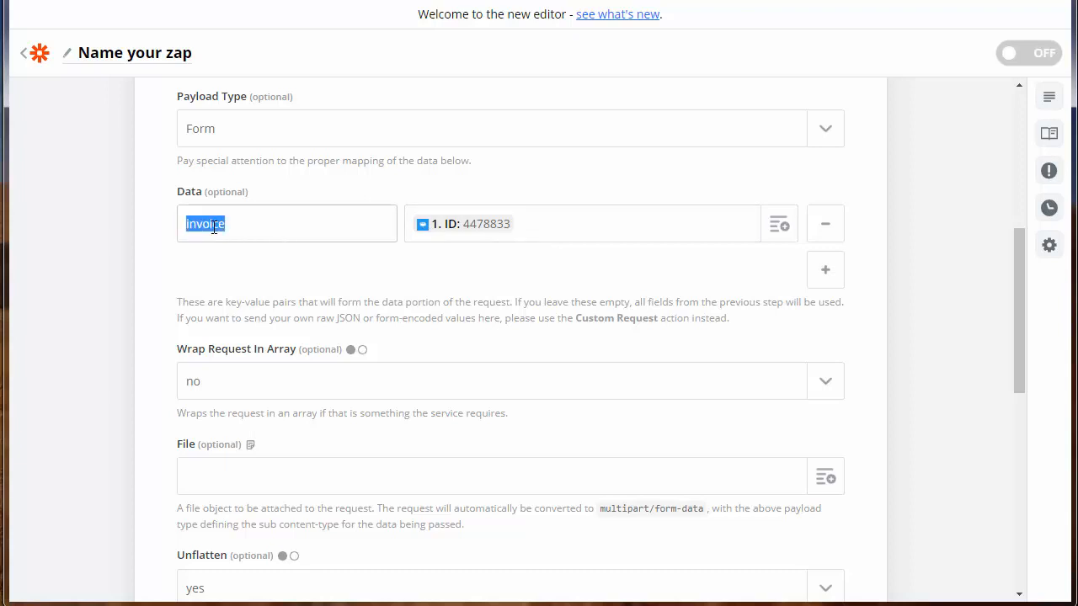
click(277, 221)
double_click(211, 226)
click(272, 227)
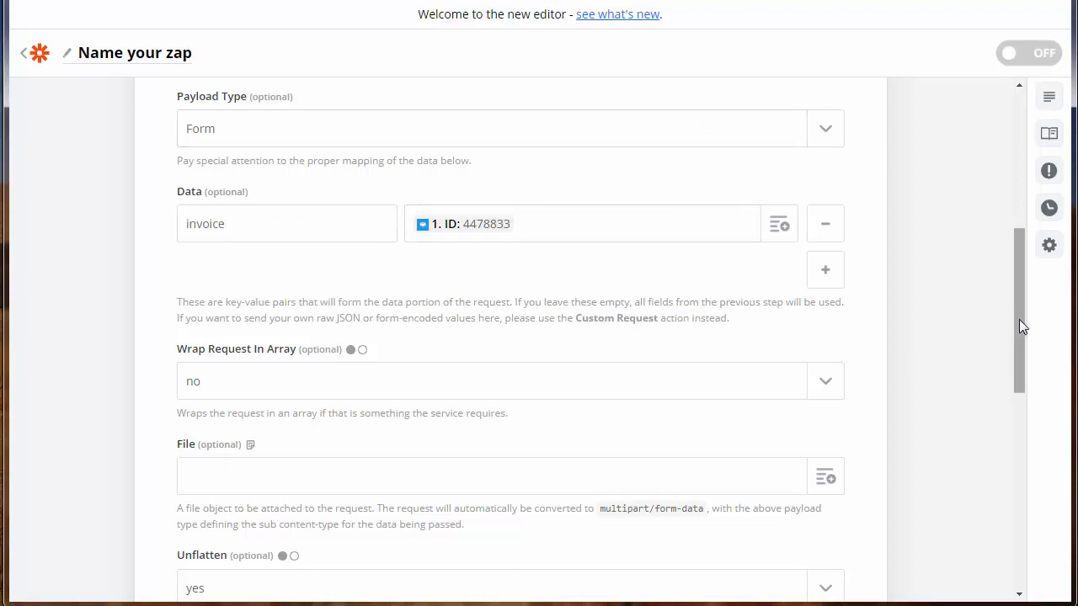
drag(1019, 319, 1022, 143)
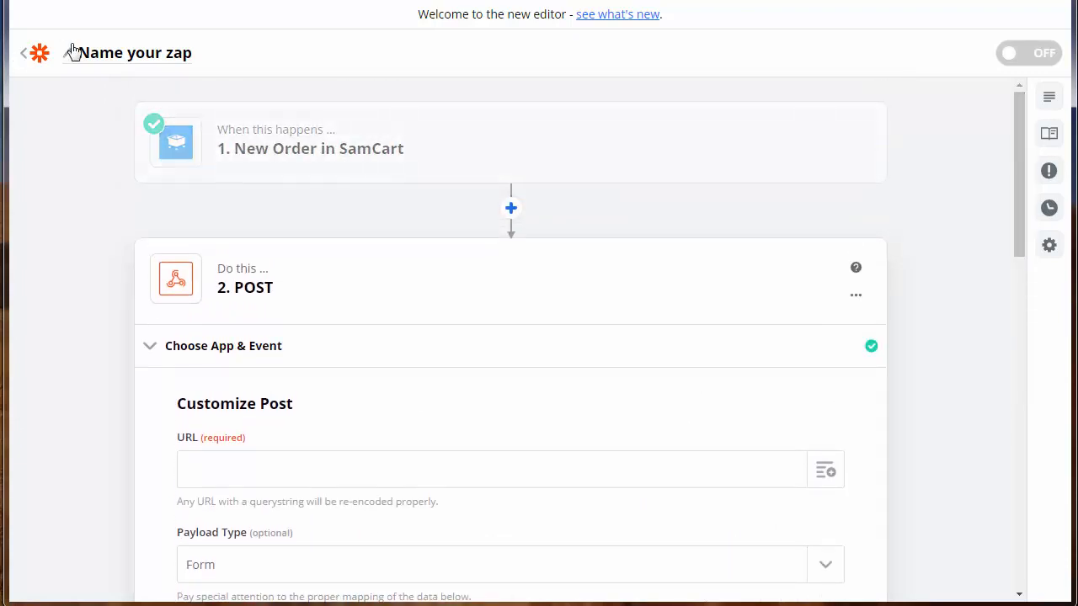
- Name the zap 'SamCart Order to Trepstar' and return to the My Zaps list
click(124, 62)
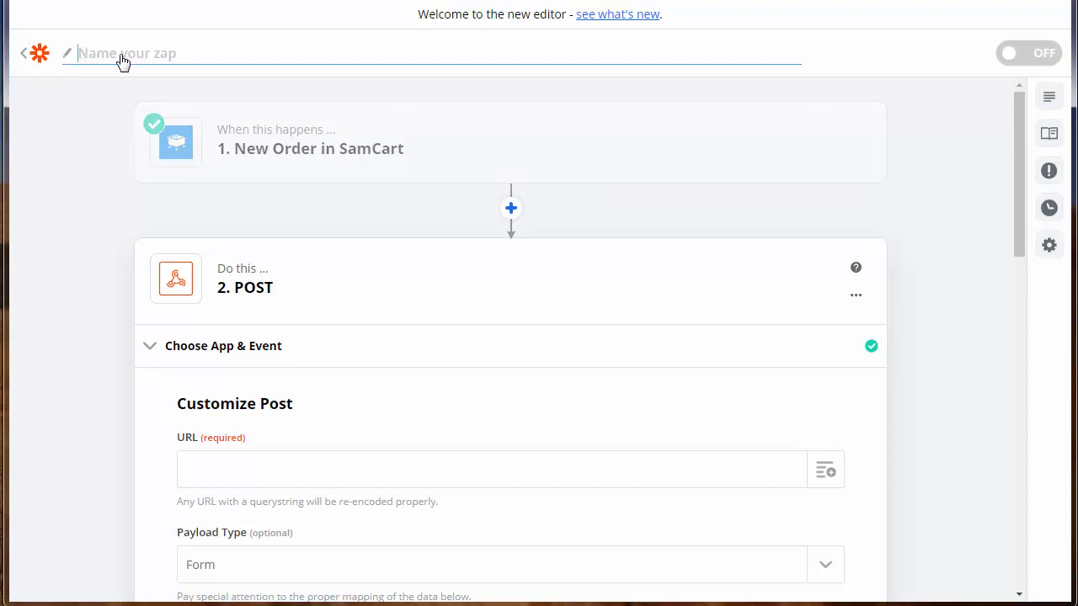
text(SamCart Order to Trepstar)
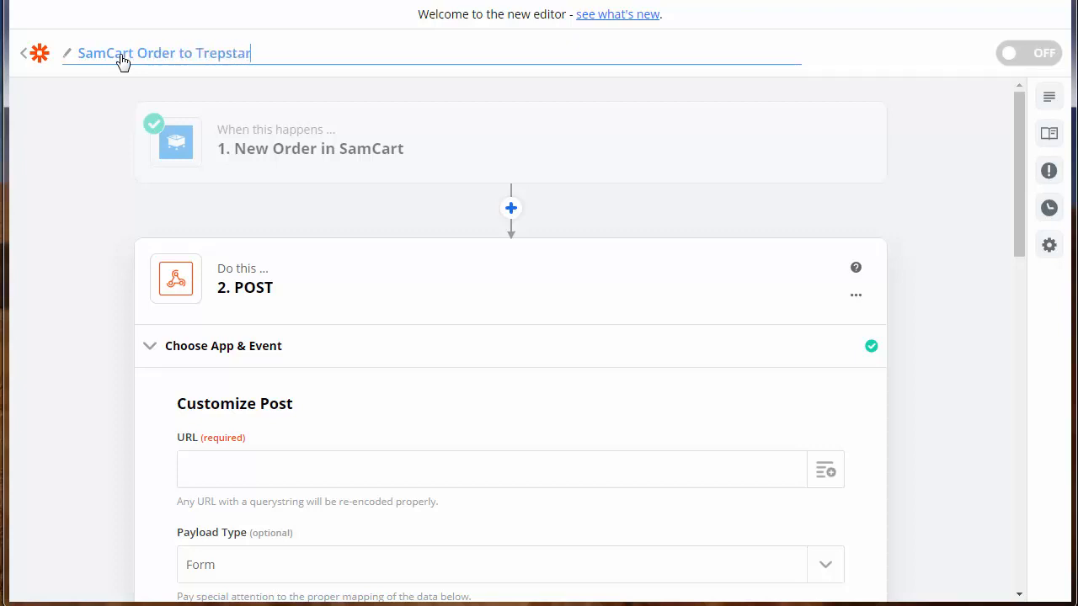
click(39, 53)
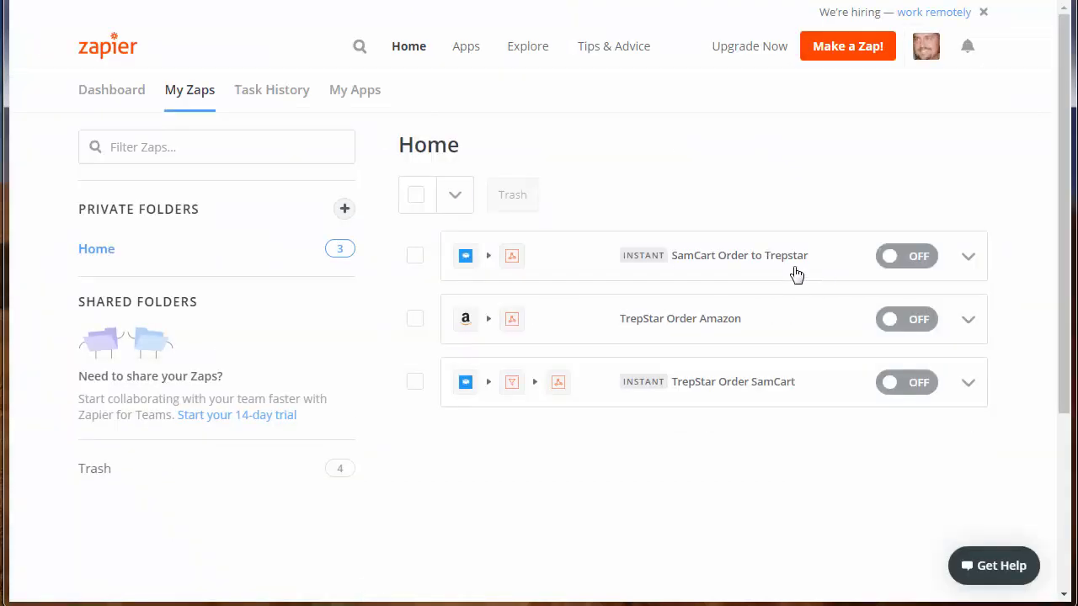
- Open the TrepStar Order SamCart zap and review its trigger's app, account and sample data
click(737, 387)
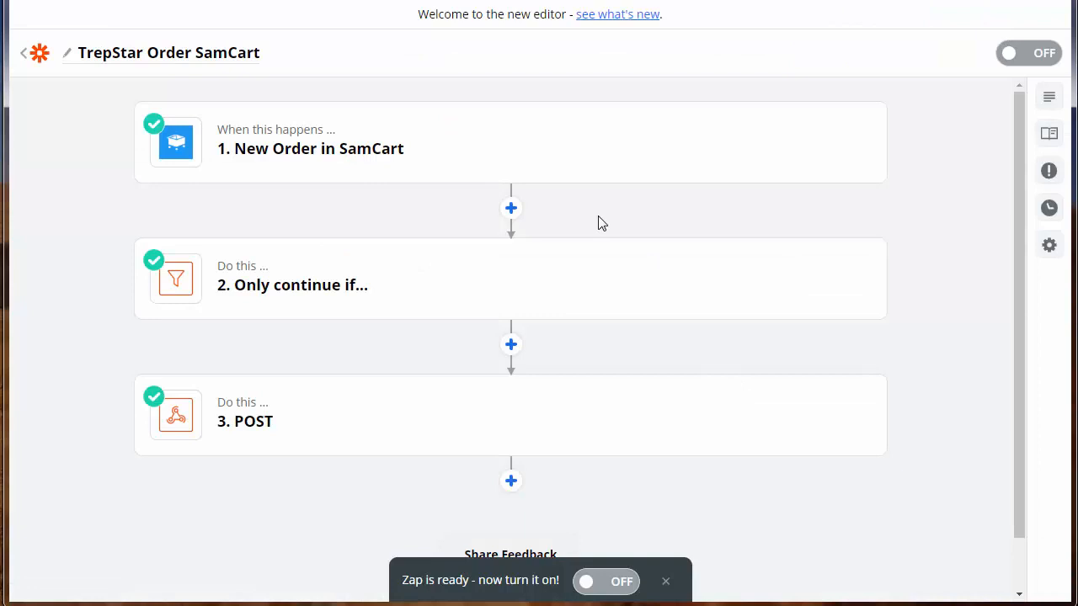
mouse_move(315, 157)
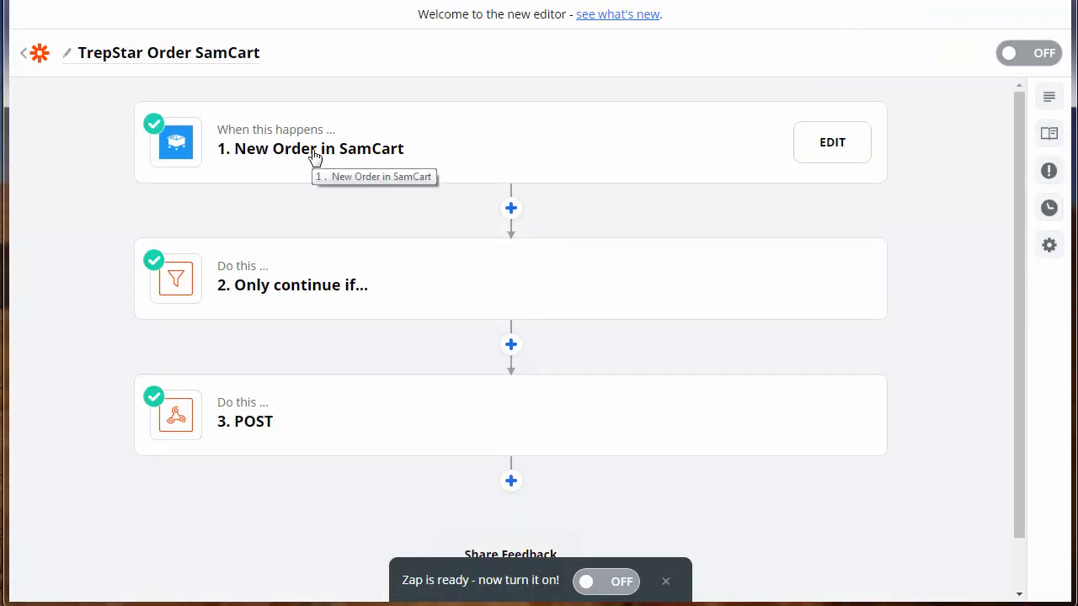
click(315, 157)
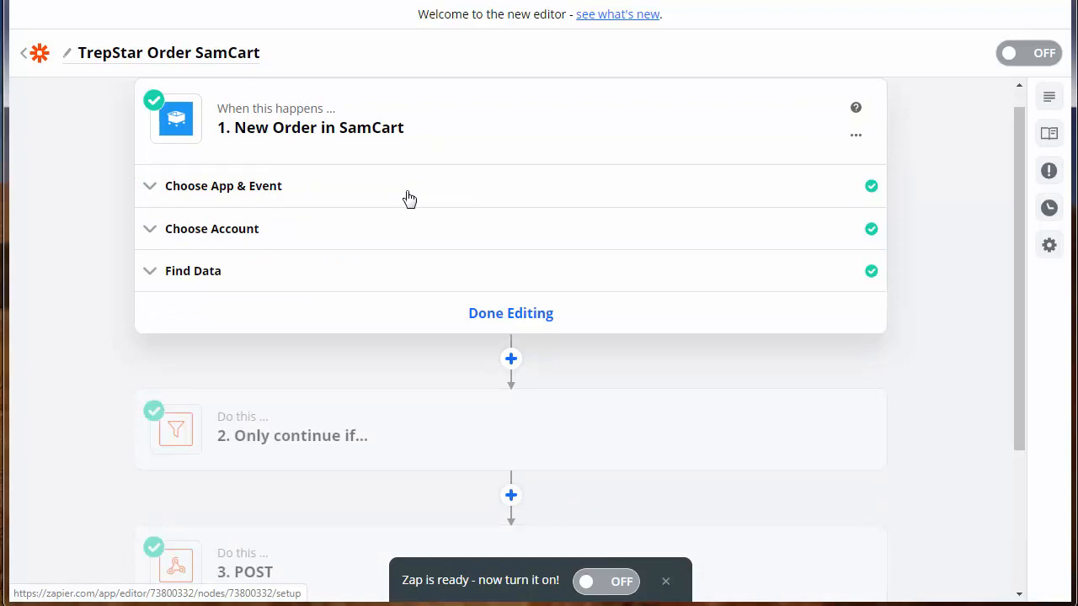
click(268, 192)
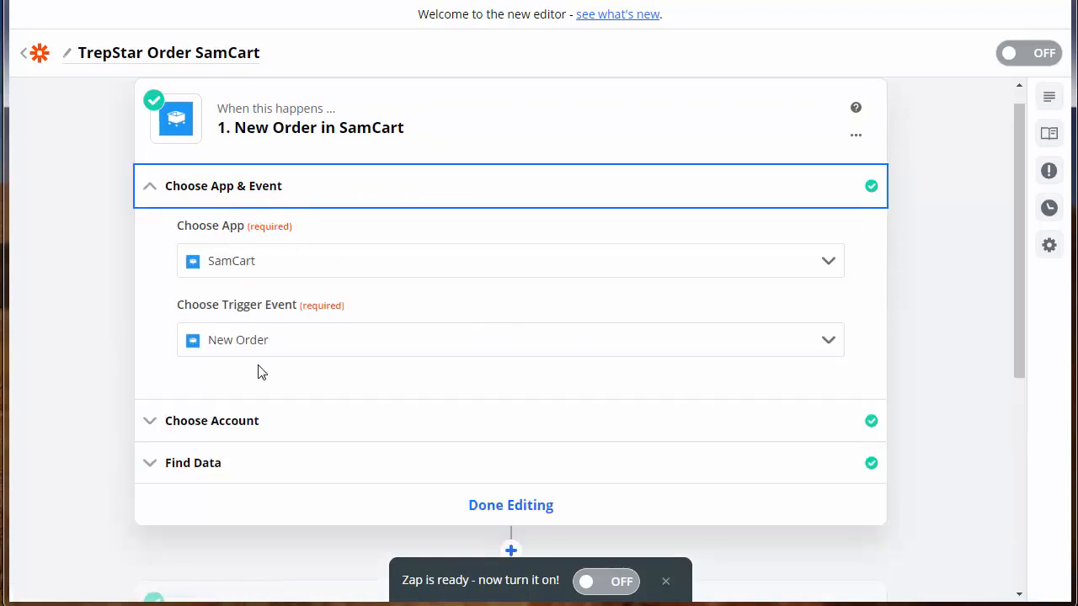
click(245, 421)
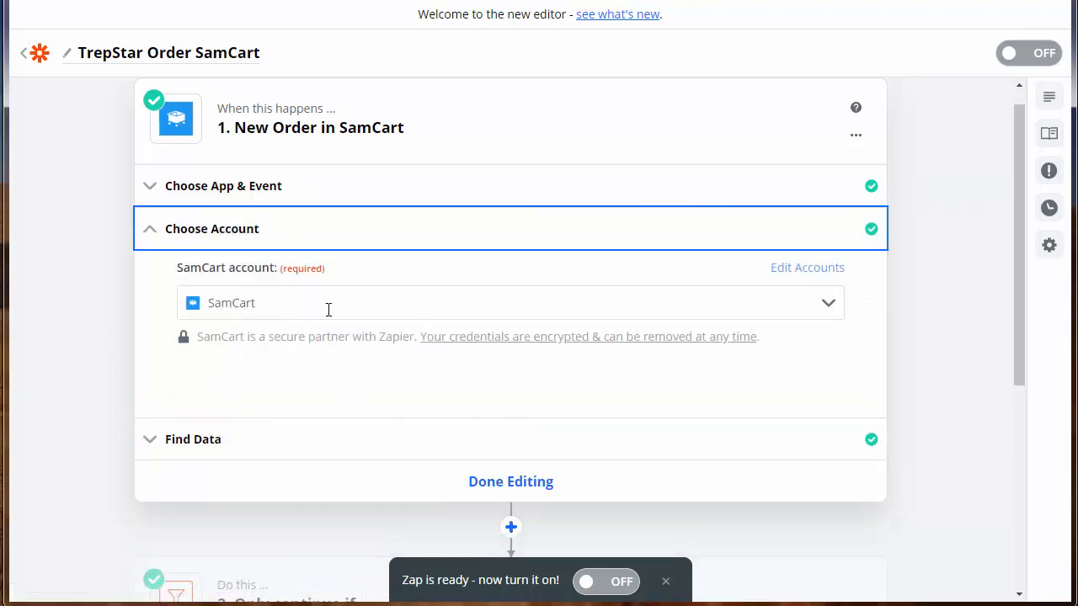
click(212, 442)
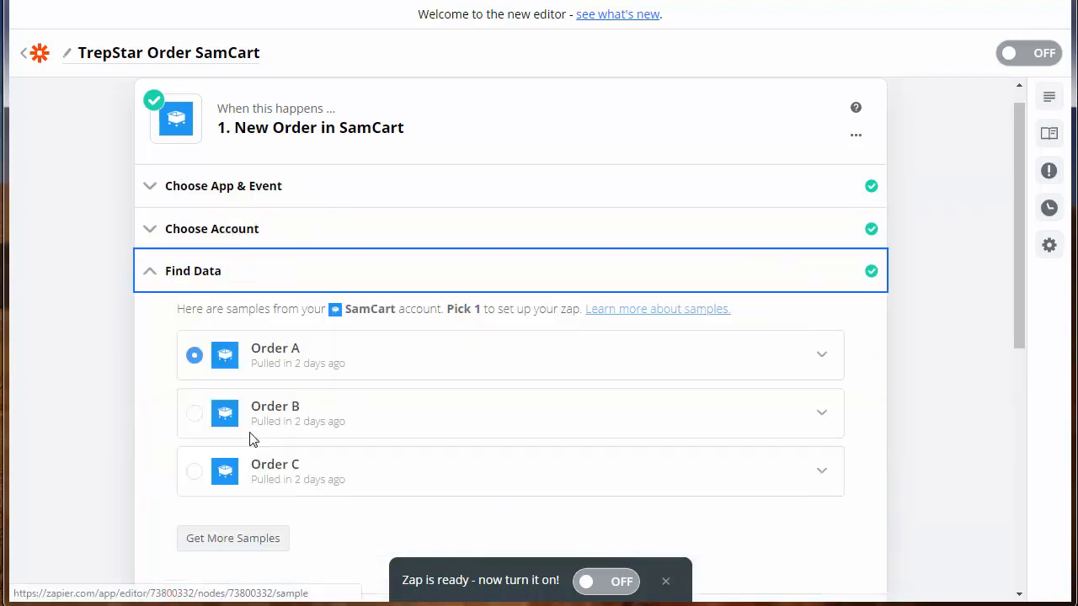
- Bring up the zap's 3. POST action step for editing
scroll(301, 369, down, 5)
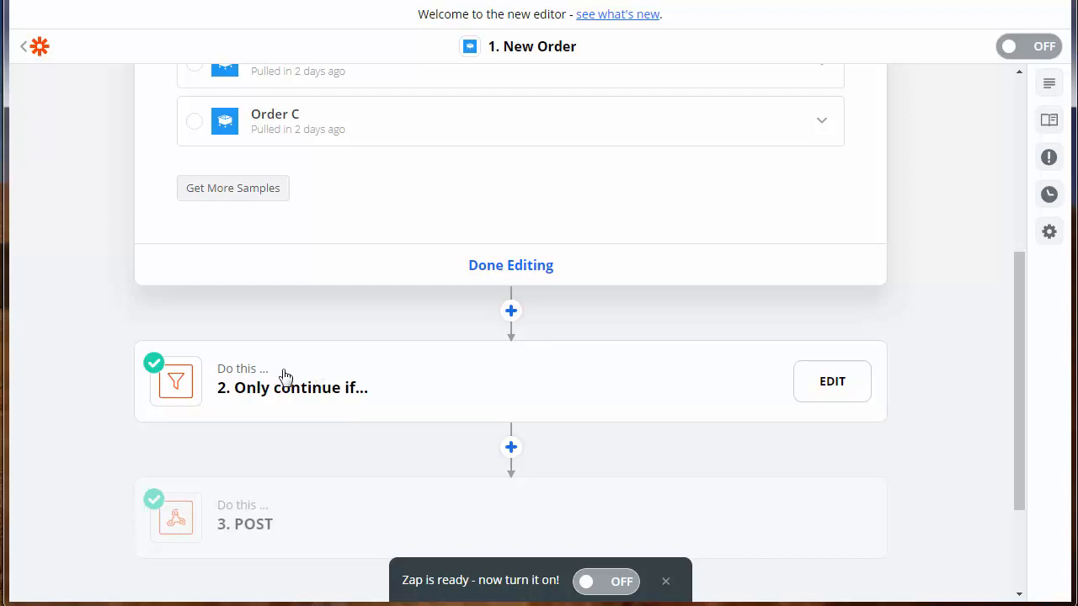
scroll(452, 374, down, 2)
click(294, 370)
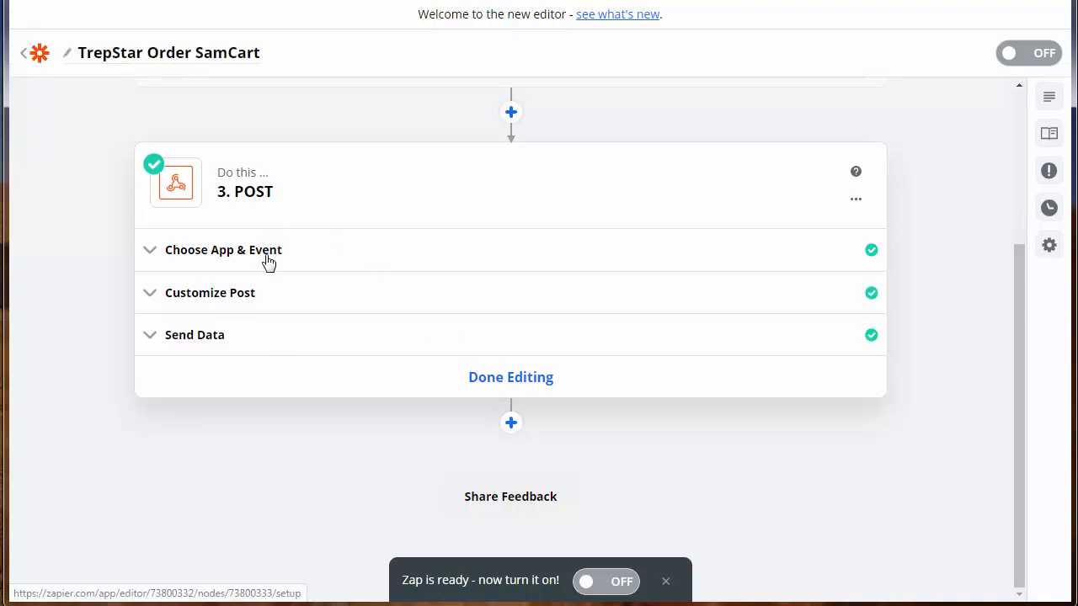
- Expand the POST step's Customize Post settings and highlight the custdata.asp URL
click(214, 337)
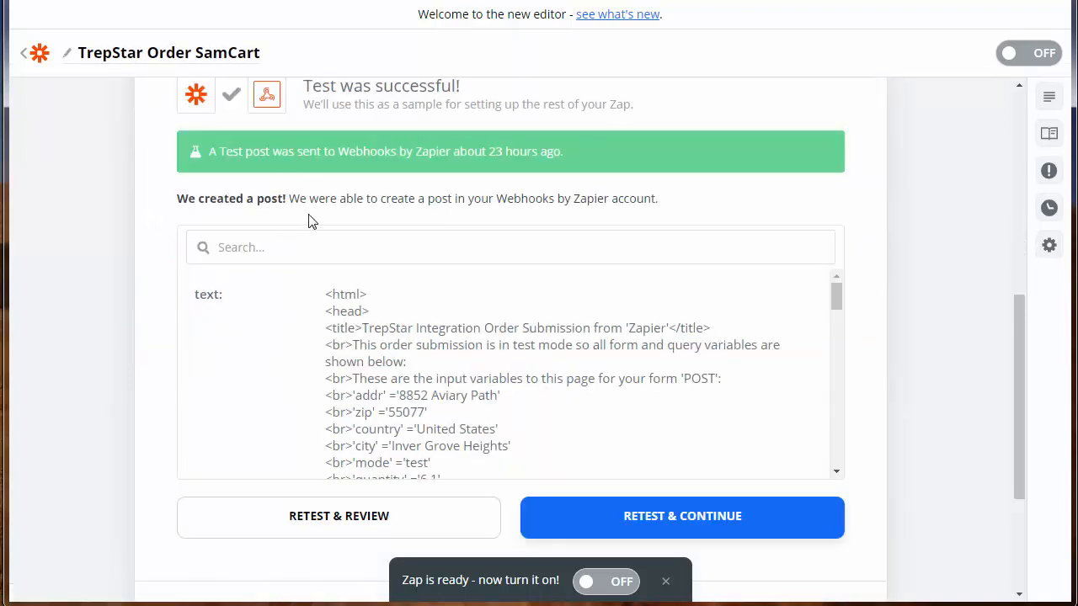
scroll(308, 221, up, 3)
click(206, 266)
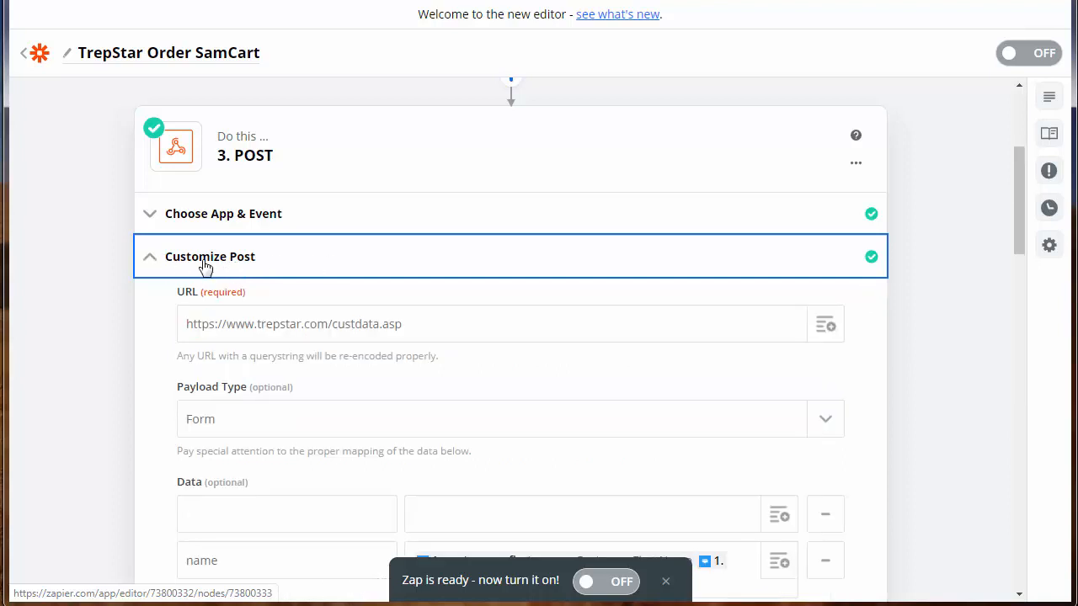
click(244, 271)
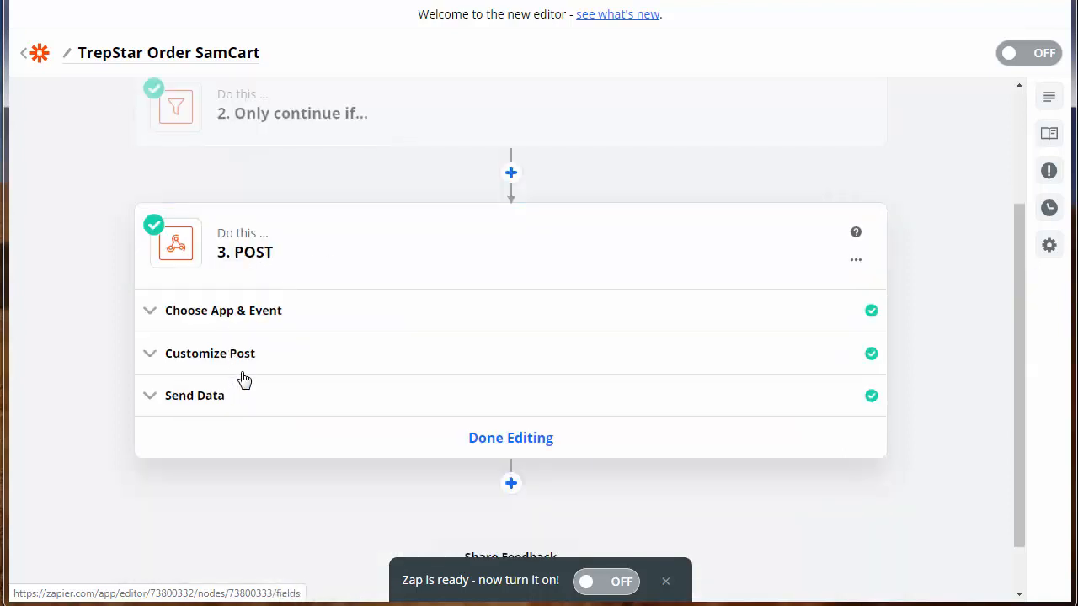
click(258, 361)
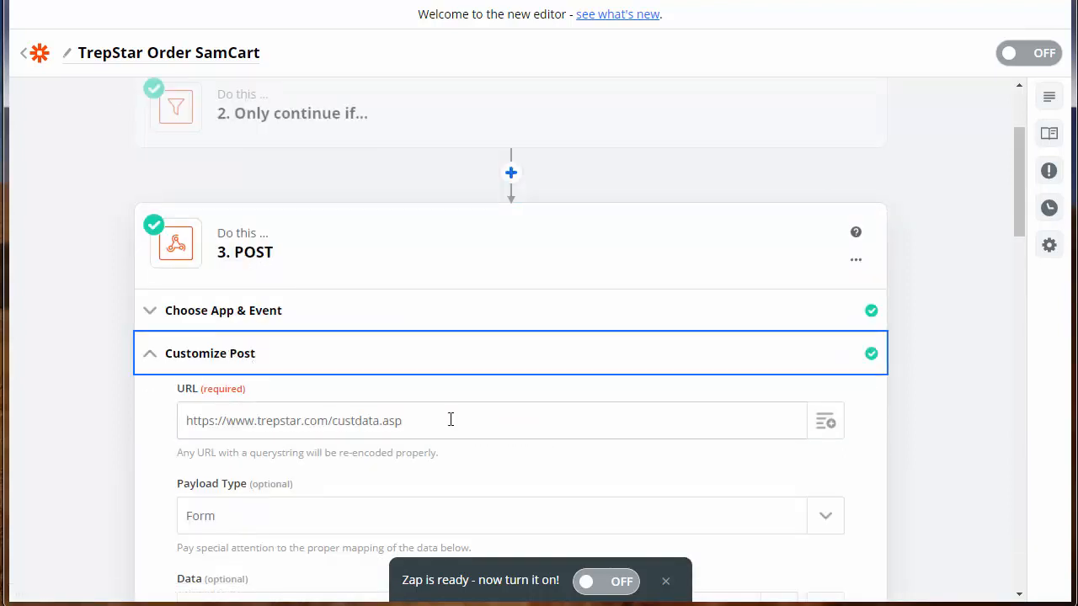
scroll(450, 419, down, 2)
drag(448, 253, 150, 252)
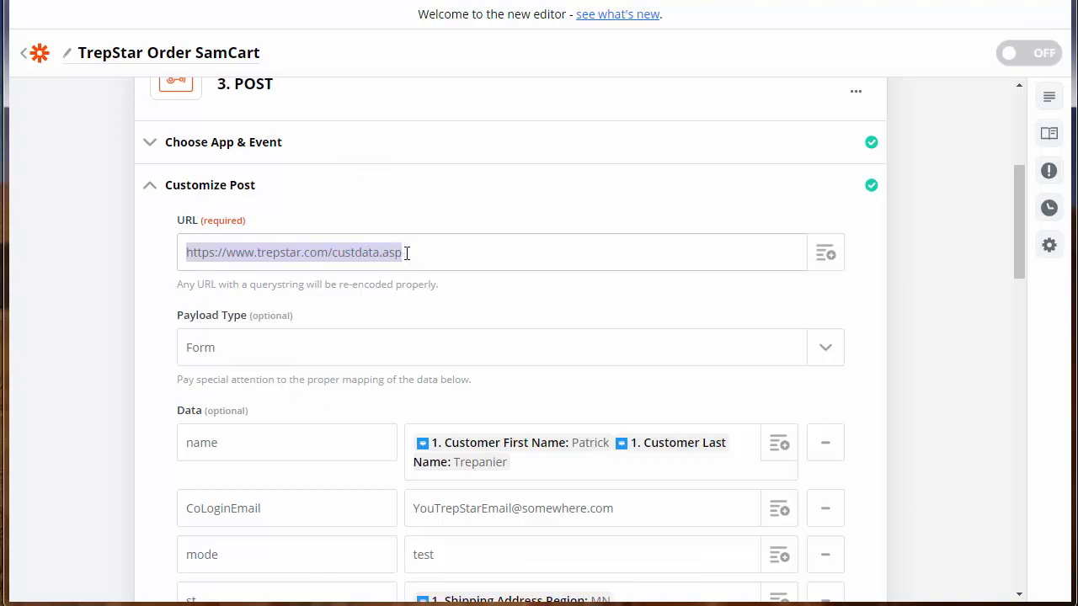
- Review the Data keys CoLoginEmail, st, email and addr
scroll(457, 335, down, 1)
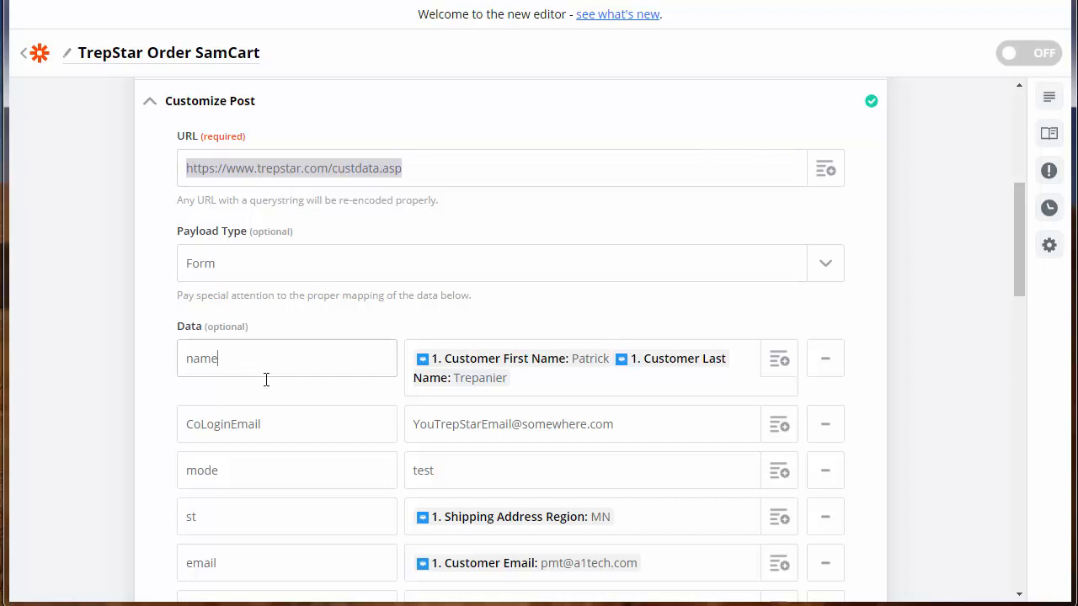
click(292, 416)
click(280, 514)
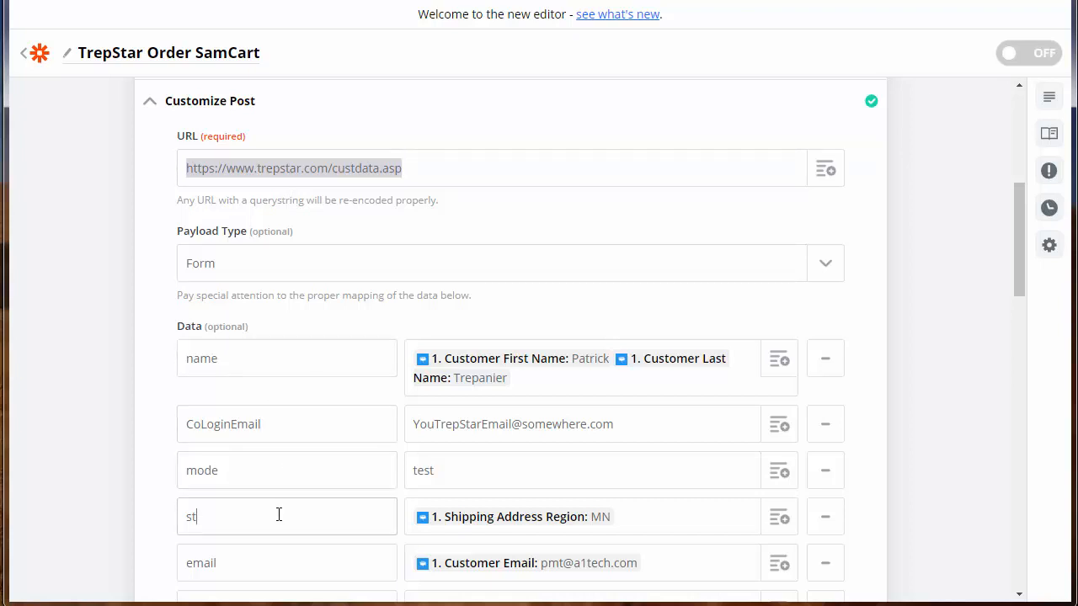
click(293, 573)
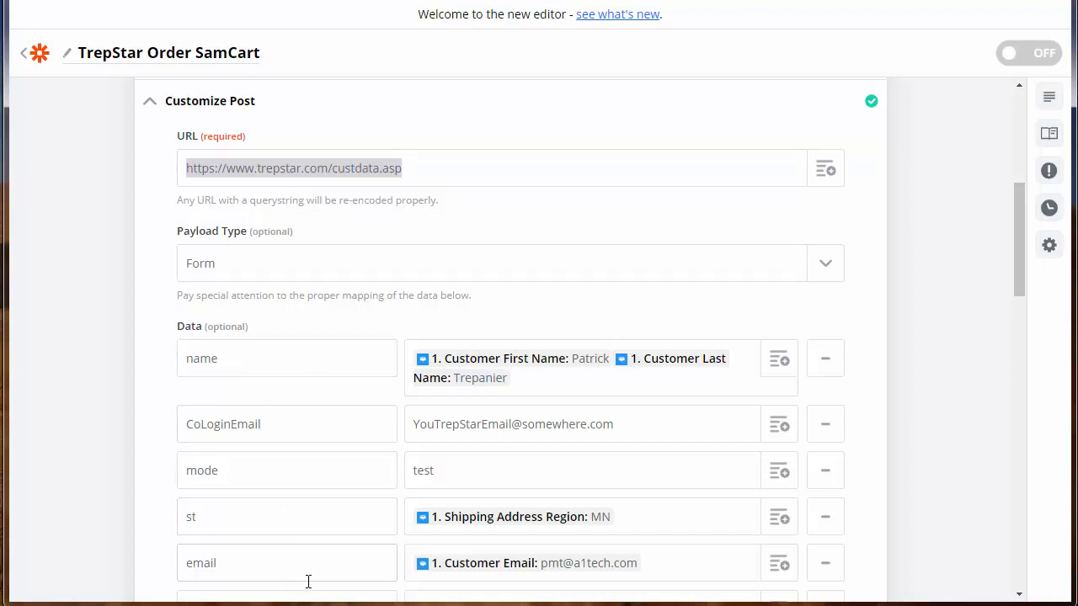
click(292, 427)
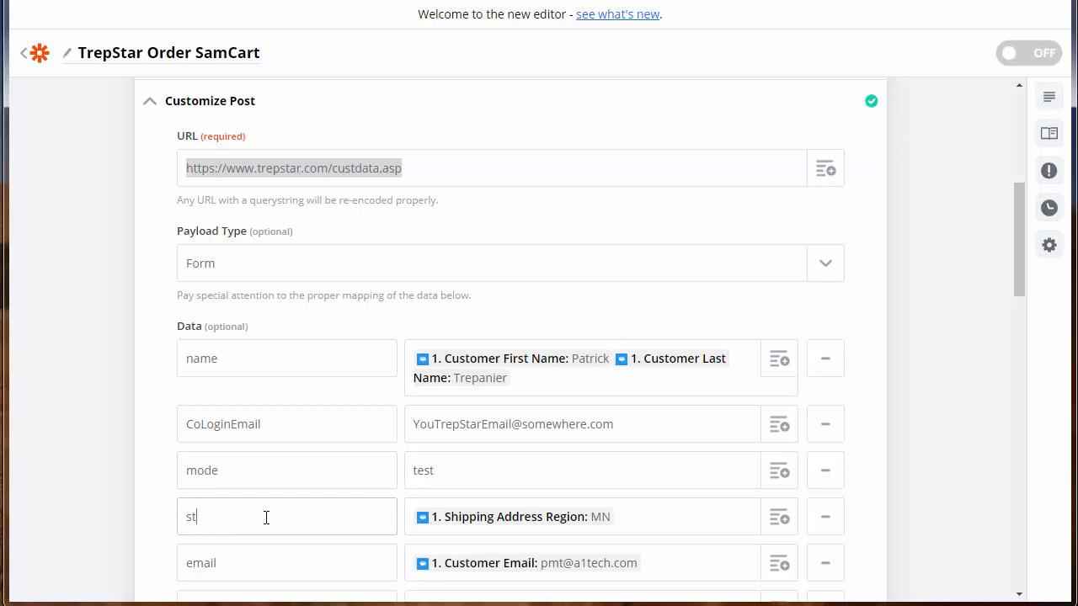
scroll(278, 485, down, 1)
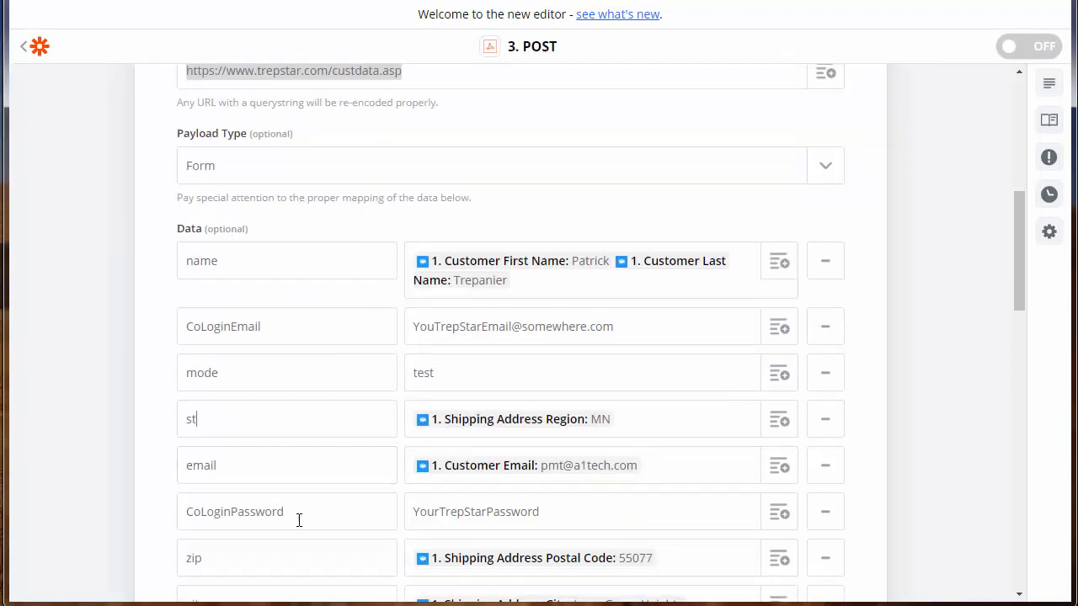
scroll(305, 512, down, 2)
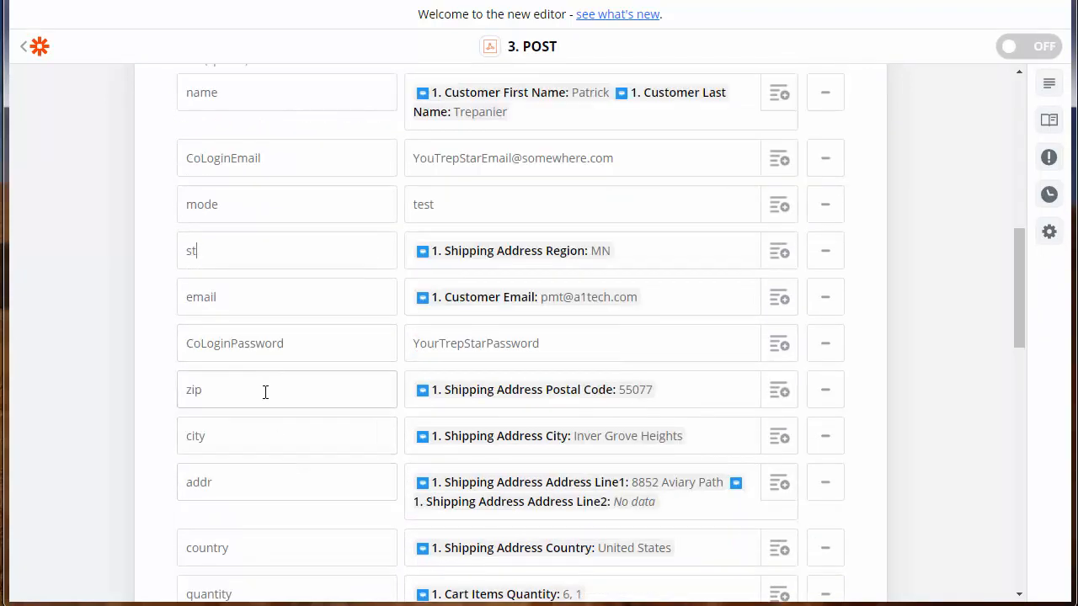
click(260, 480)
scroll(318, 491, down, 1)
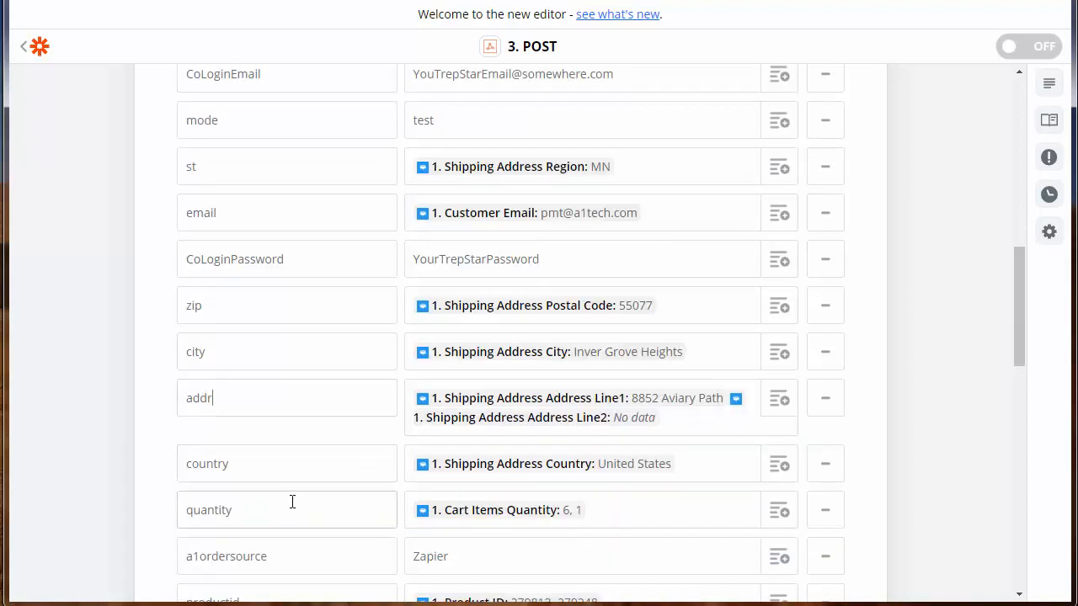
scroll(296, 503, down, 1)
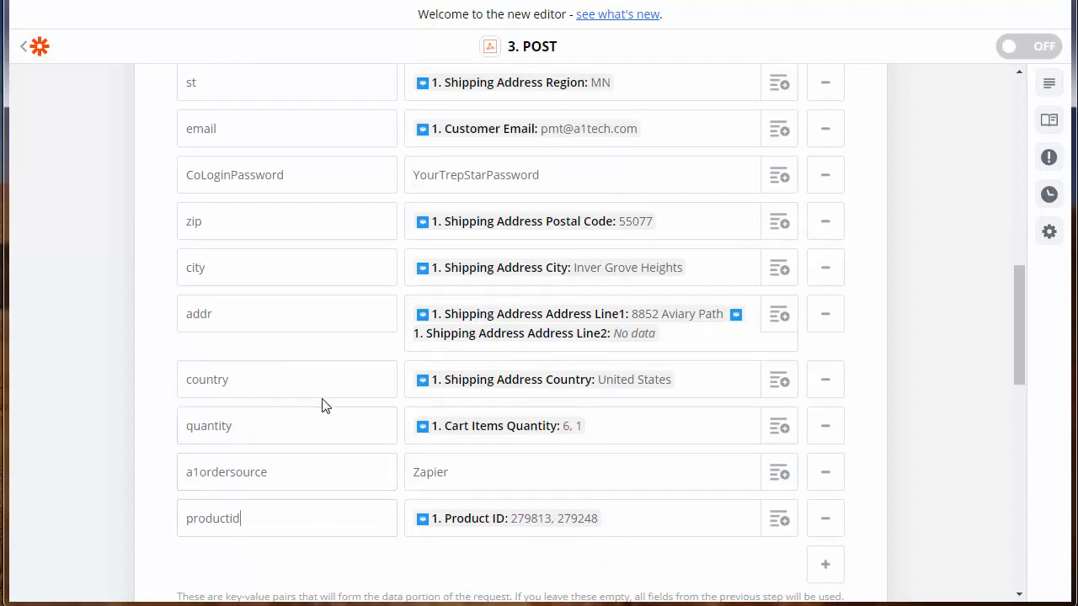
scroll(323, 400, up, 2)
scroll(323, 399, up, 1)
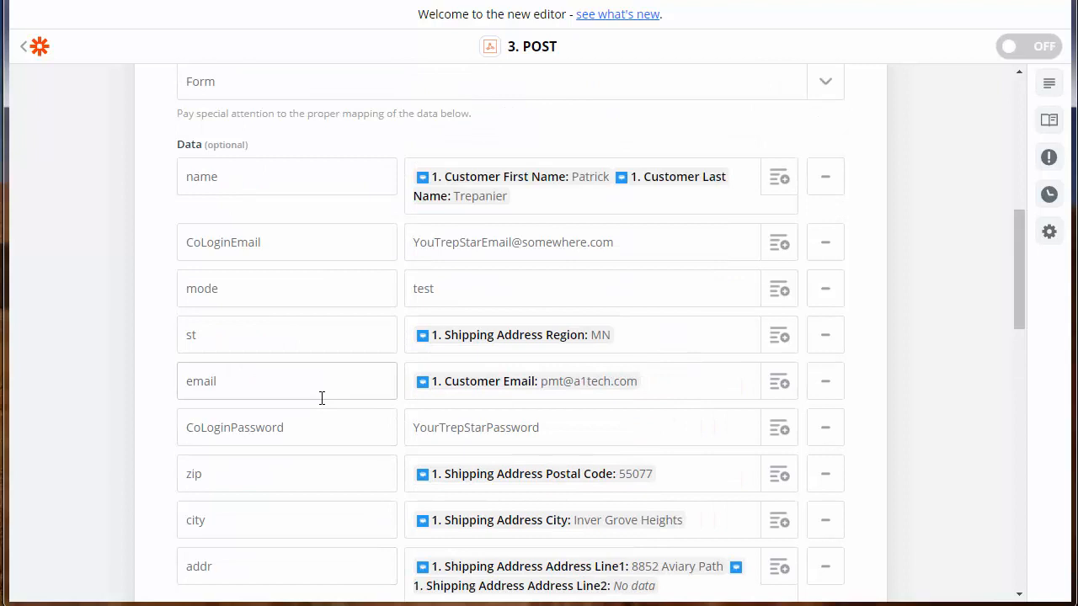
scroll(322, 399, up, 1)
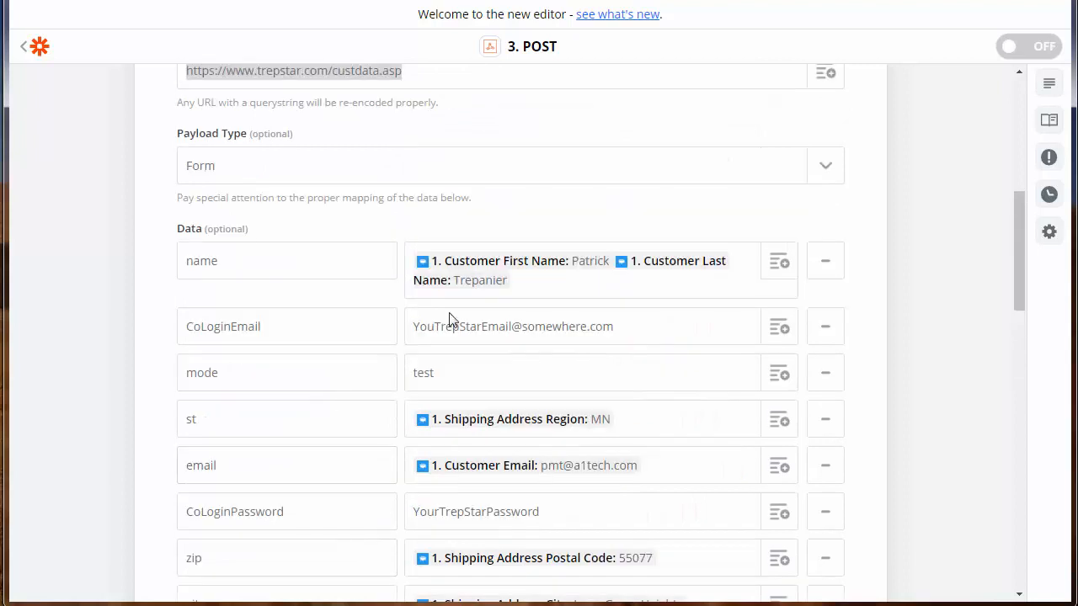
- List the New Order fields available for the name value
click(310, 261)
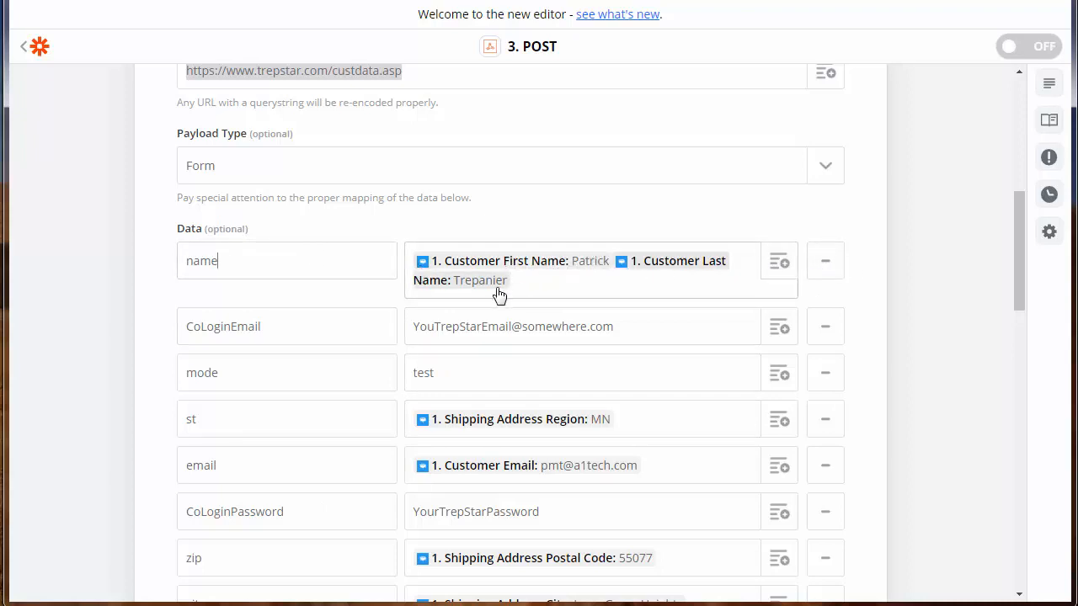
click(777, 265)
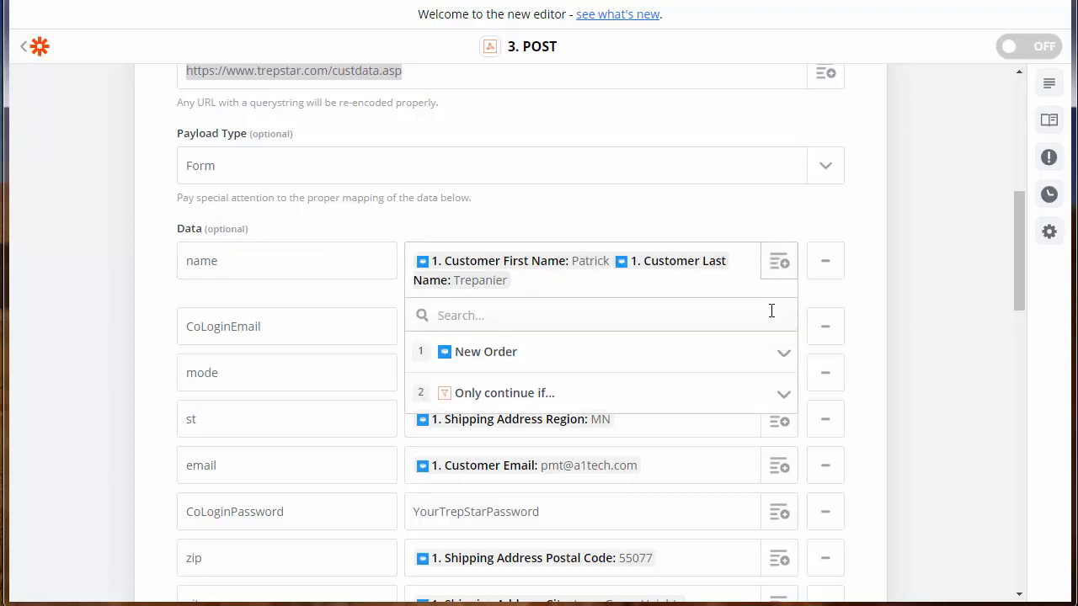
click(581, 366)
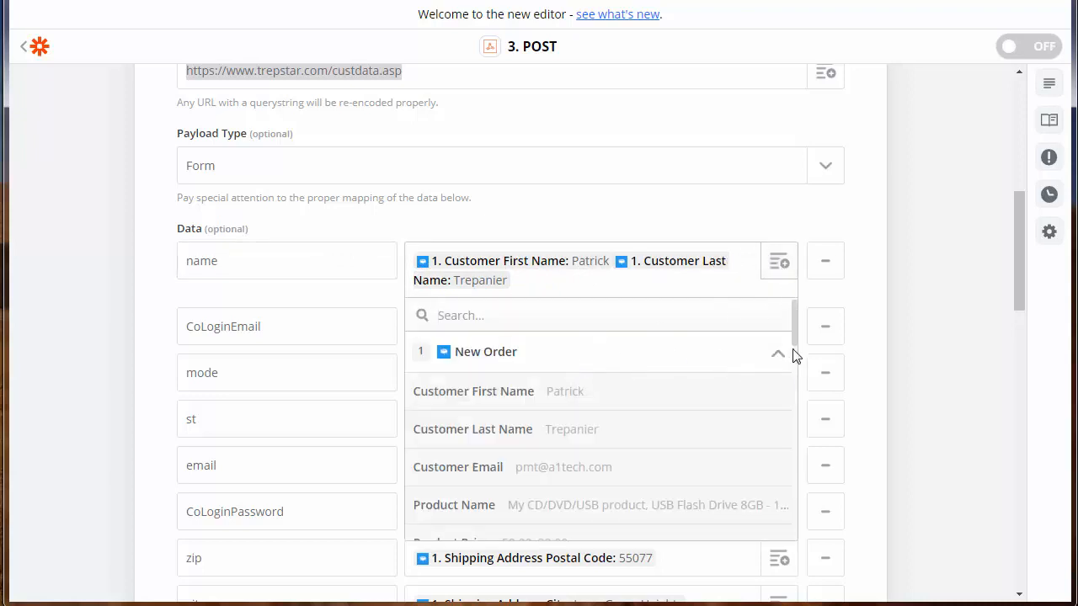
scroll(791, 344, down, 1)
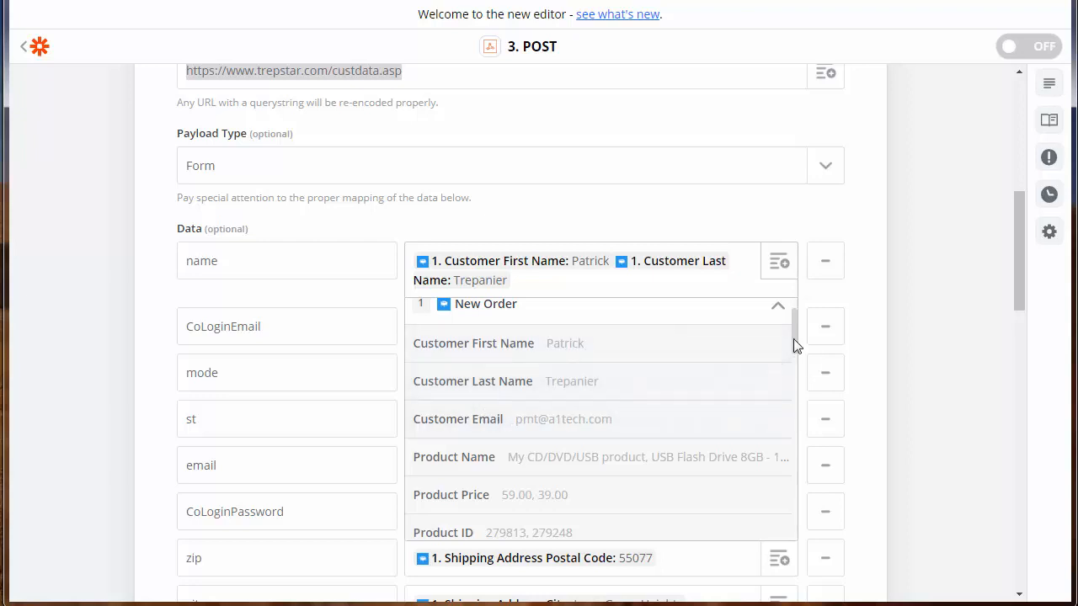
- Clear the existing field pills from the name value
scroll(793, 354, down, 1)
drag(793, 354, 794, 312)
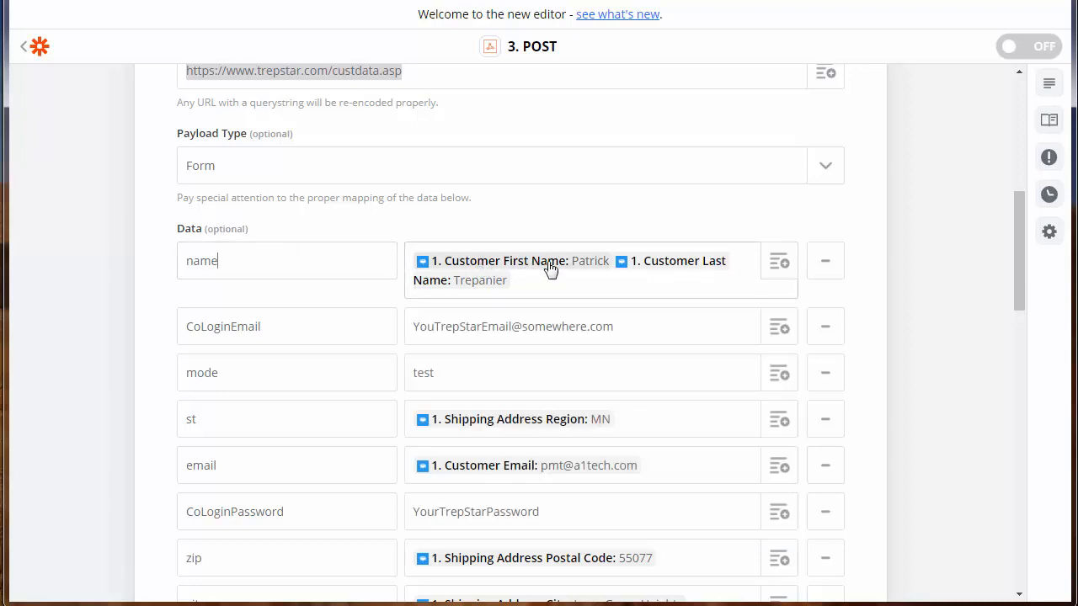
click(778, 268)
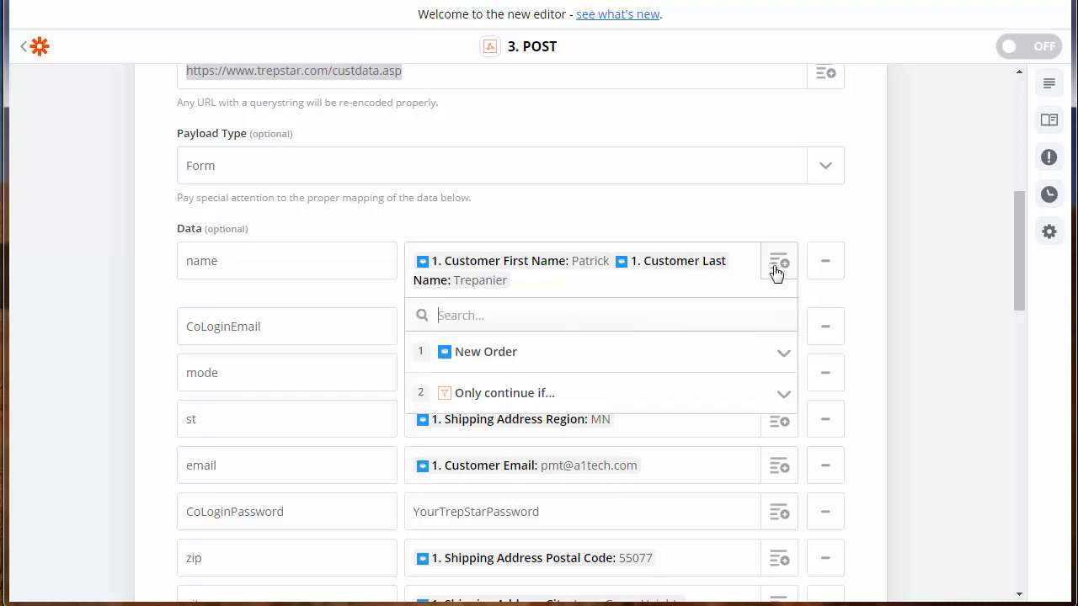
click(636, 358)
scroll(710, 380, down, 1)
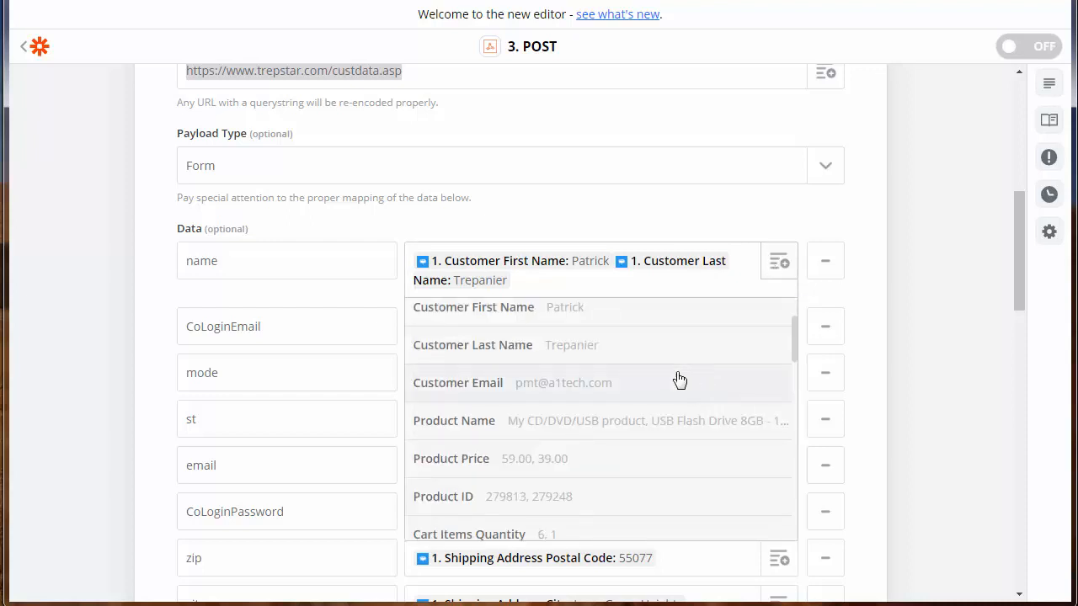
click(621, 361)
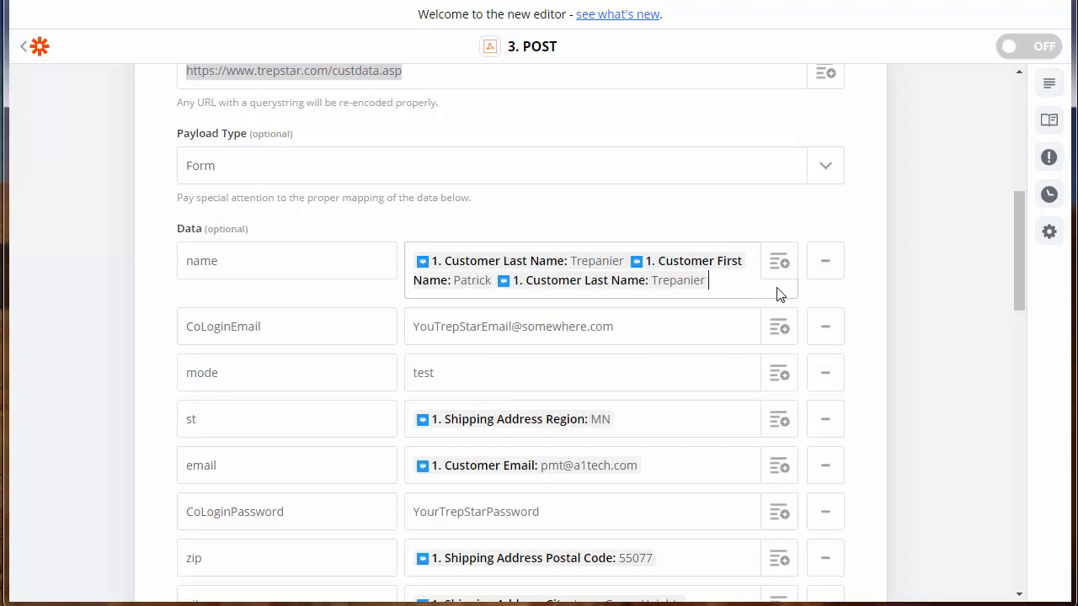
key(BackSpace)
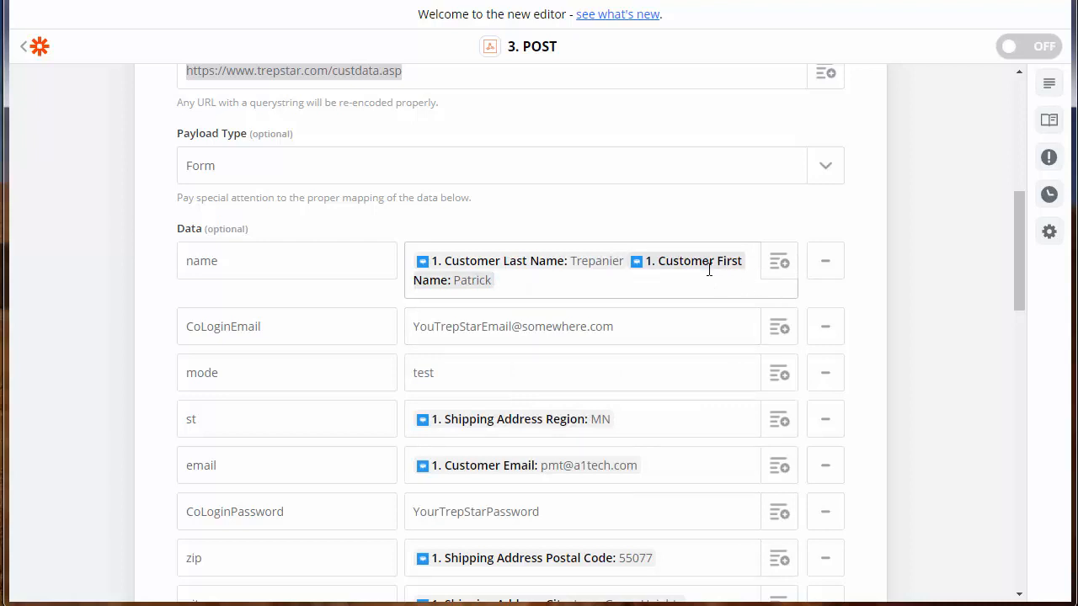
key(BackSpace)
key(BackSpace)
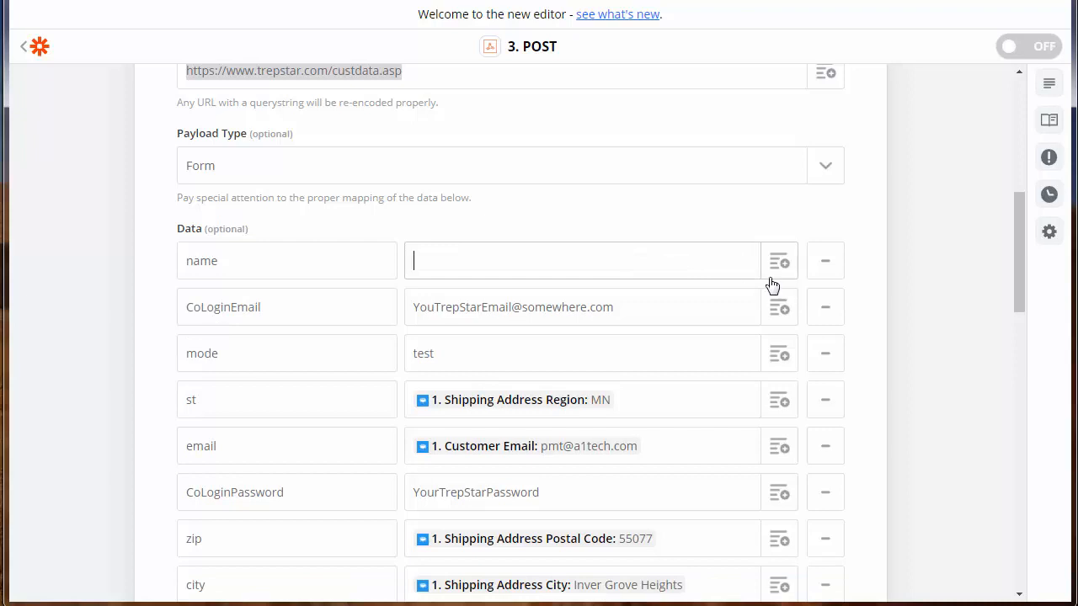
- Map name to Customer First Name followed by Customer Last Name
click(776, 265)
click(560, 342)
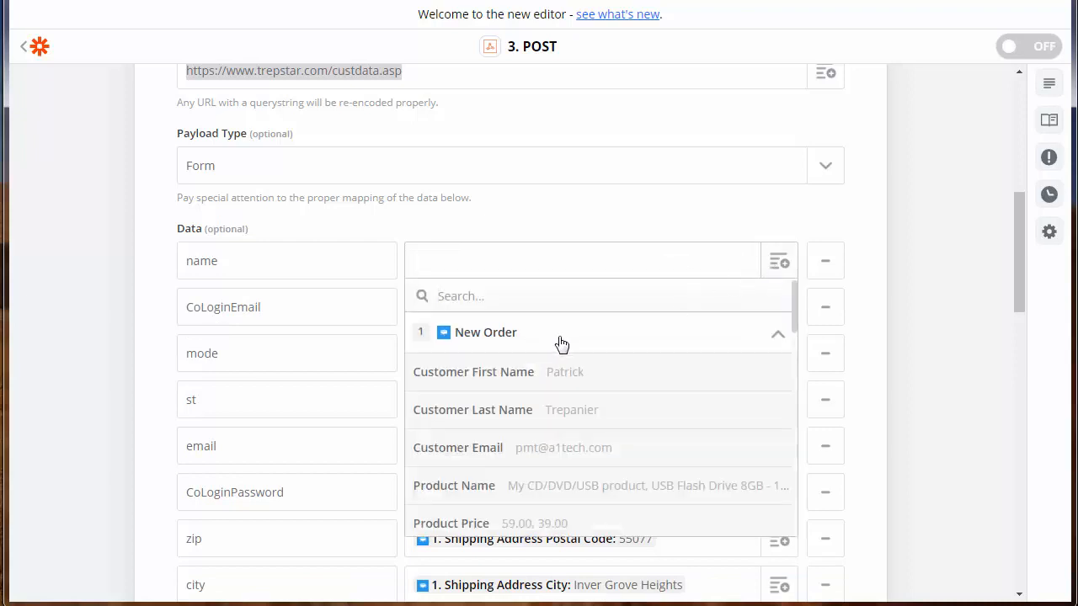
click(598, 377)
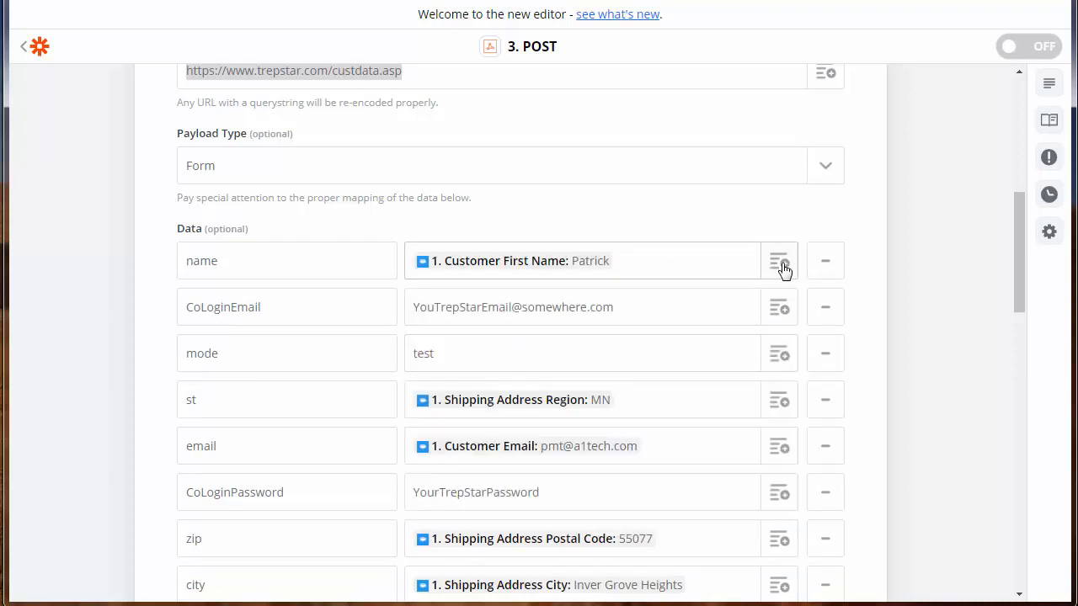
click(782, 266)
click(603, 341)
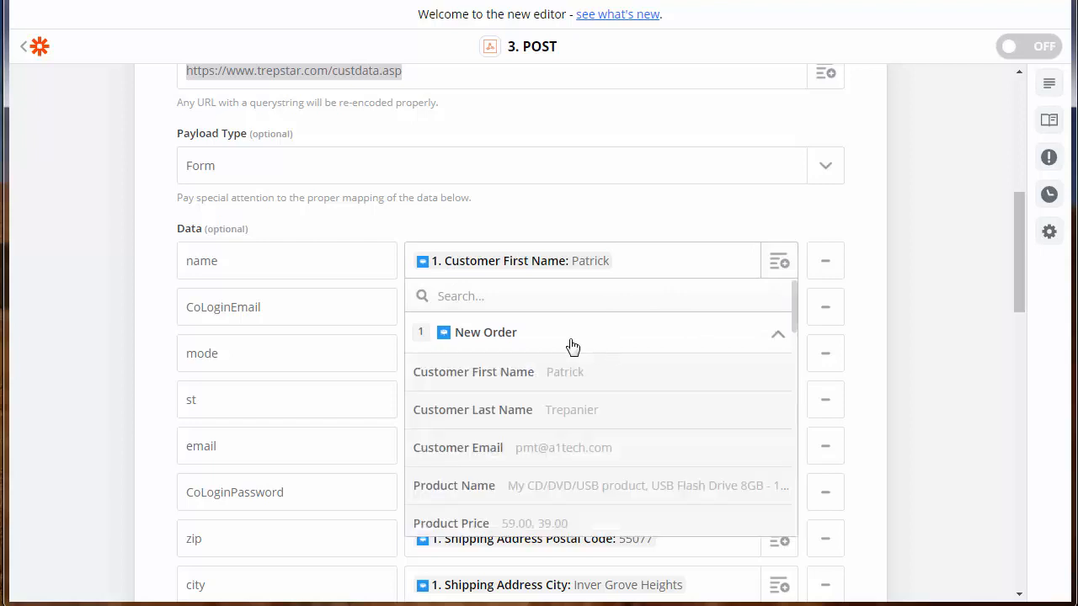
click(556, 411)
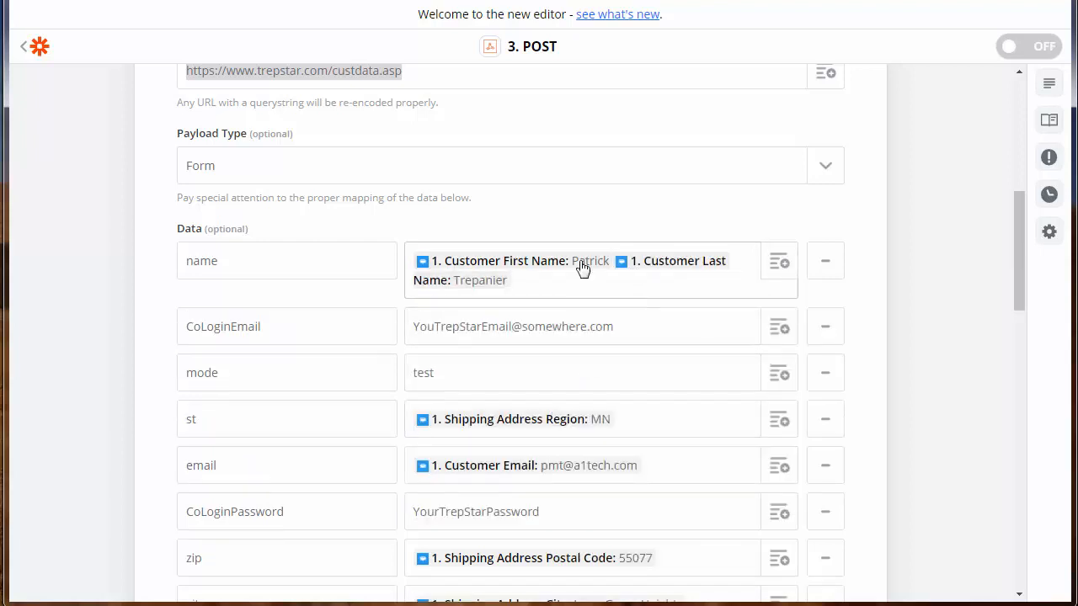
click(262, 274)
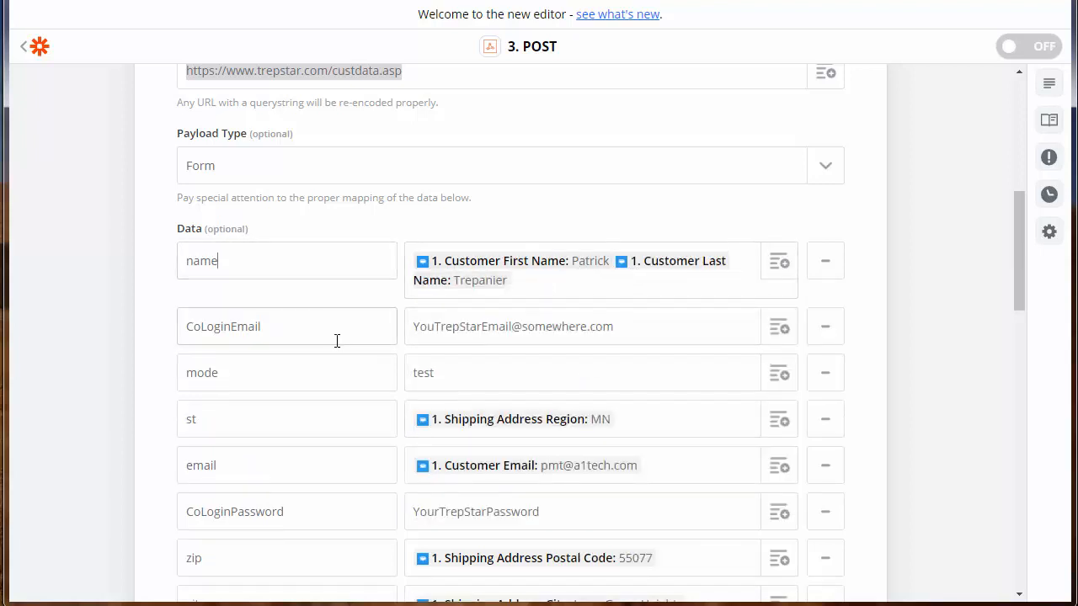
drag(272, 332, 65, 326)
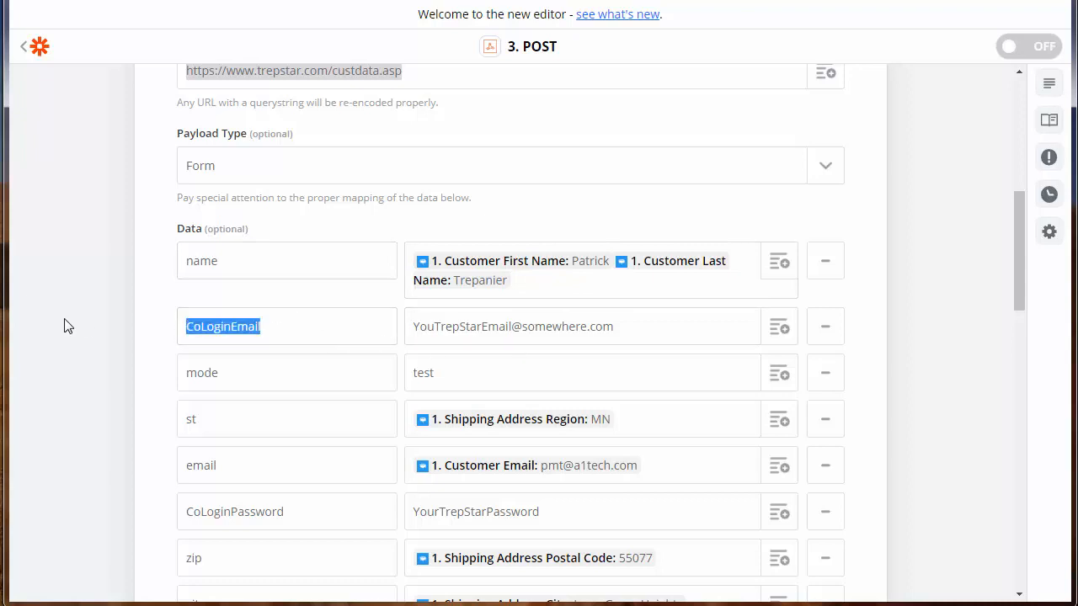
click(187, 326)
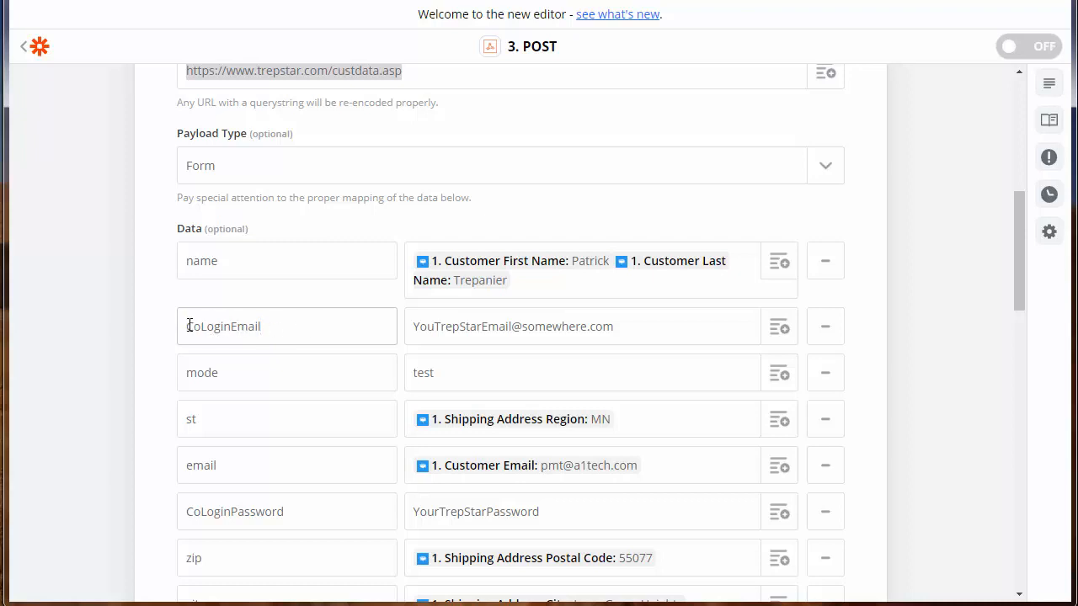
click(263, 329)
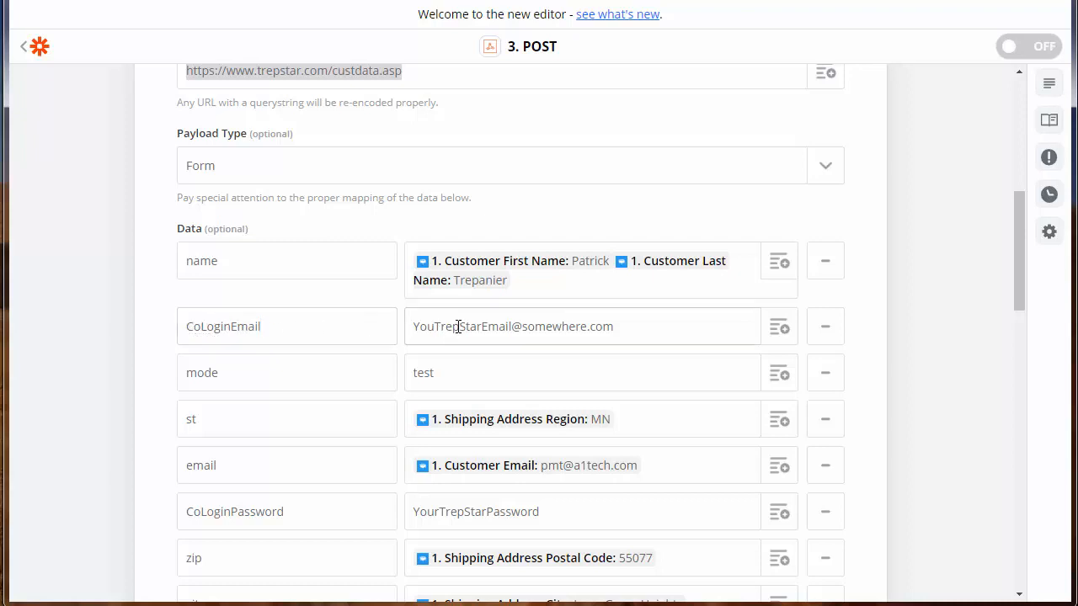
drag(435, 327, 625, 326)
click(637, 324)
click(477, 329)
click(296, 371)
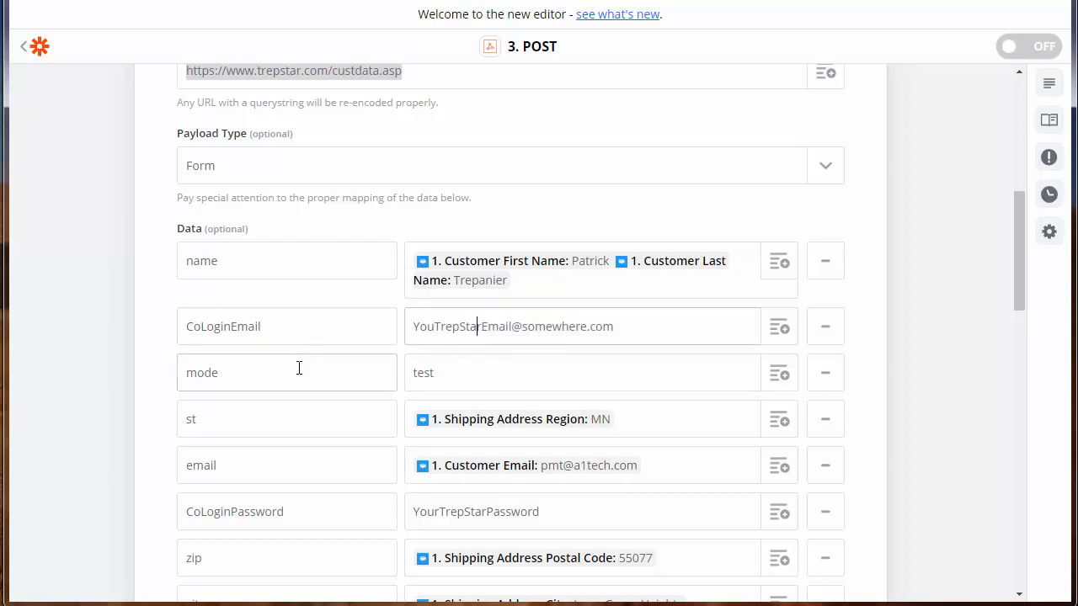
click(504, 370)
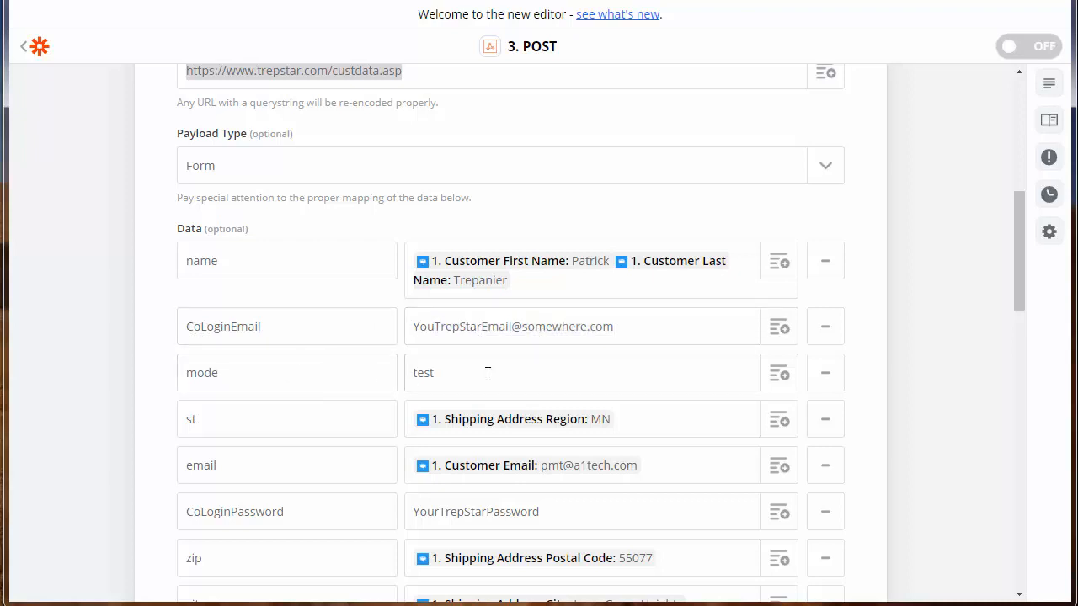
key(BackSpace)
key(BackSpace)
key(BackSpace)
key(BackSpace)
text(prod)
key(BackSpace)
text(d)
key(ctrl+a)
key(BackSpace)
text(test)
click(340, 419)
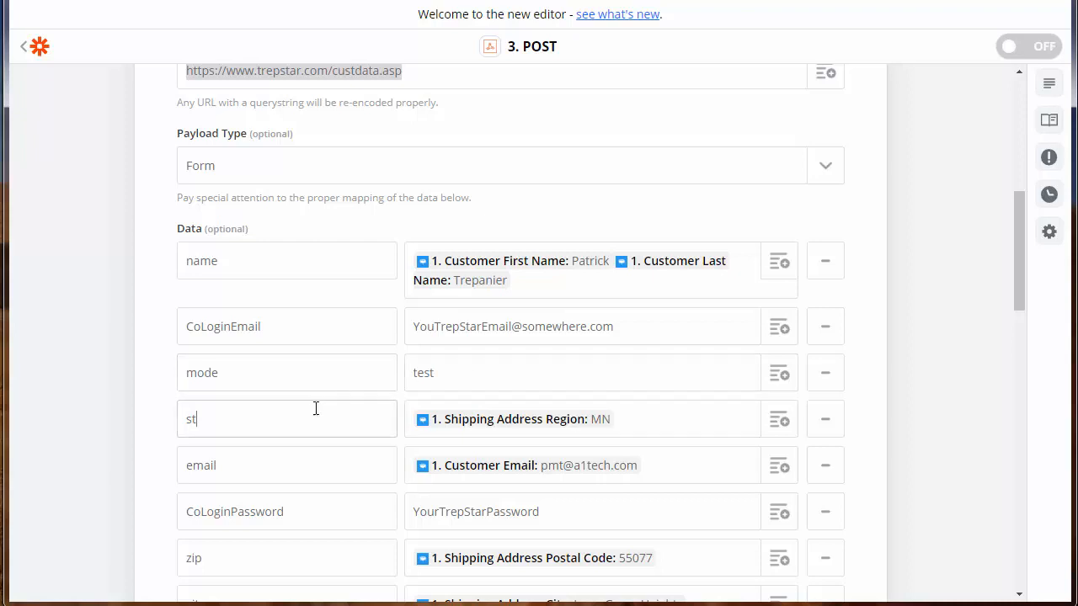
scroll(156, 417, down, 1)
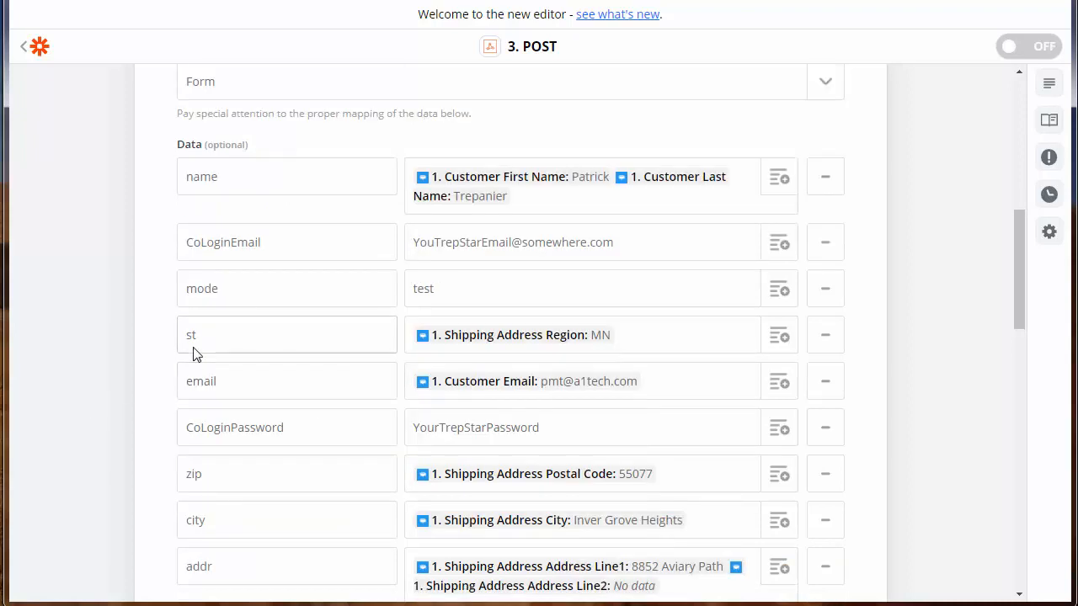
click(783, 342)
click(780, 410)
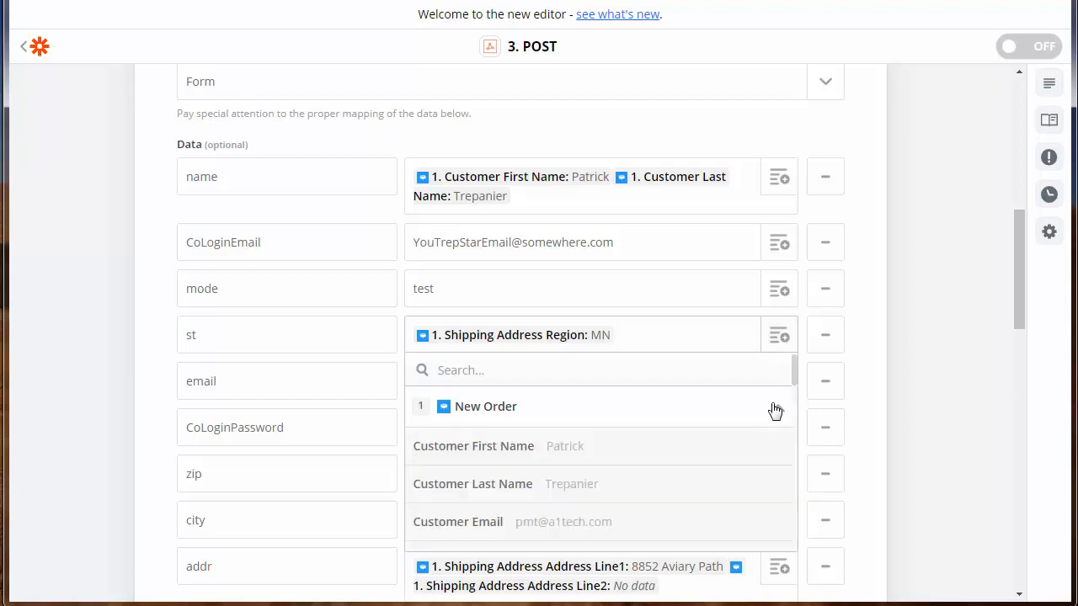
drag(794, 377, 804, 469)
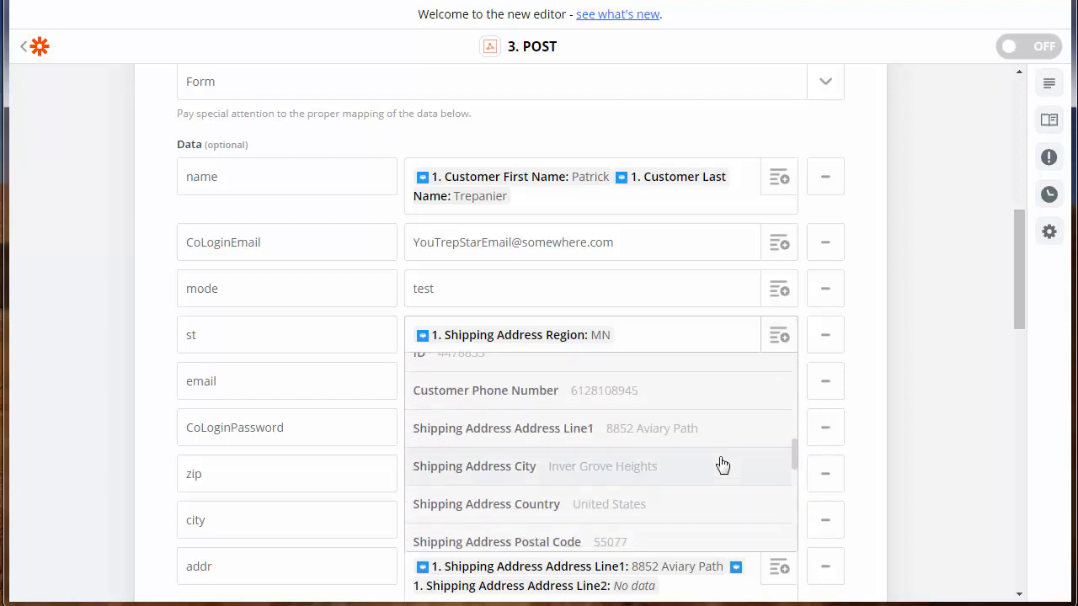
scroll(613, 503, down, 2)
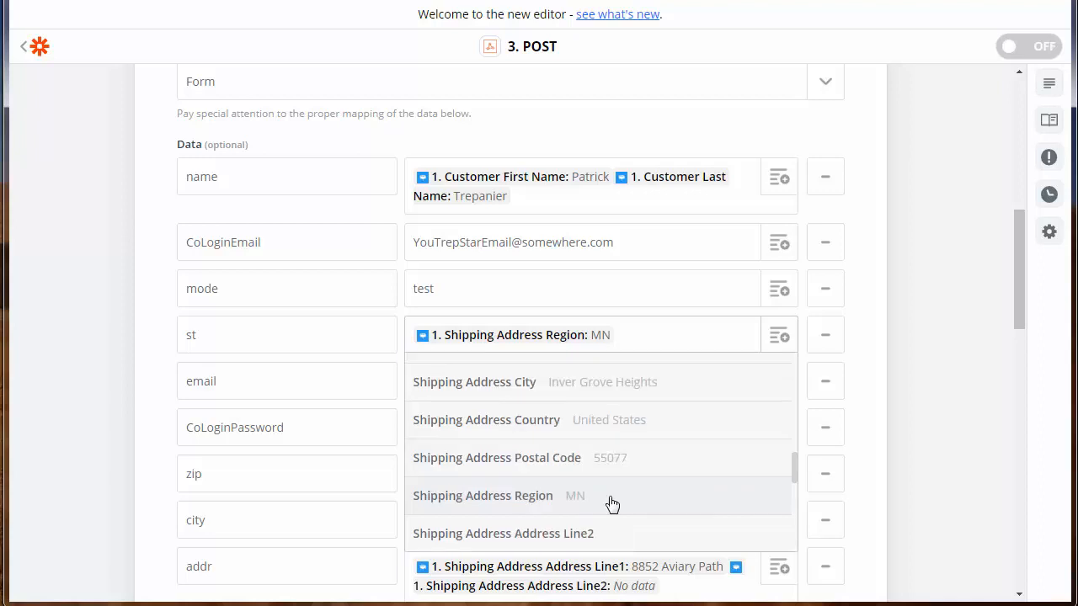
click(612, 504)
key(BackSpace)
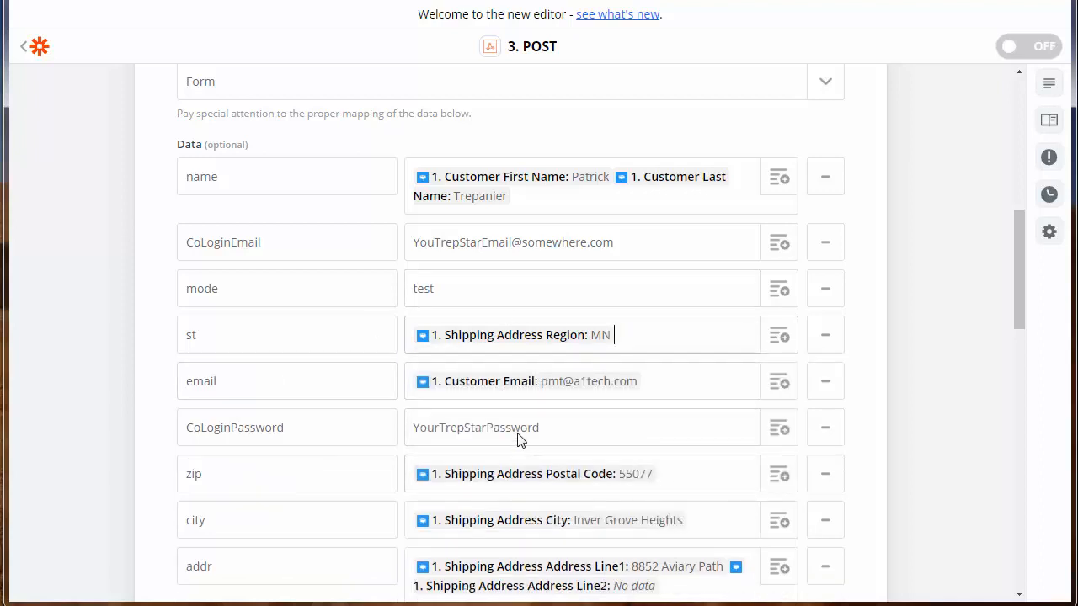
scroll(519, 440, down, 1)
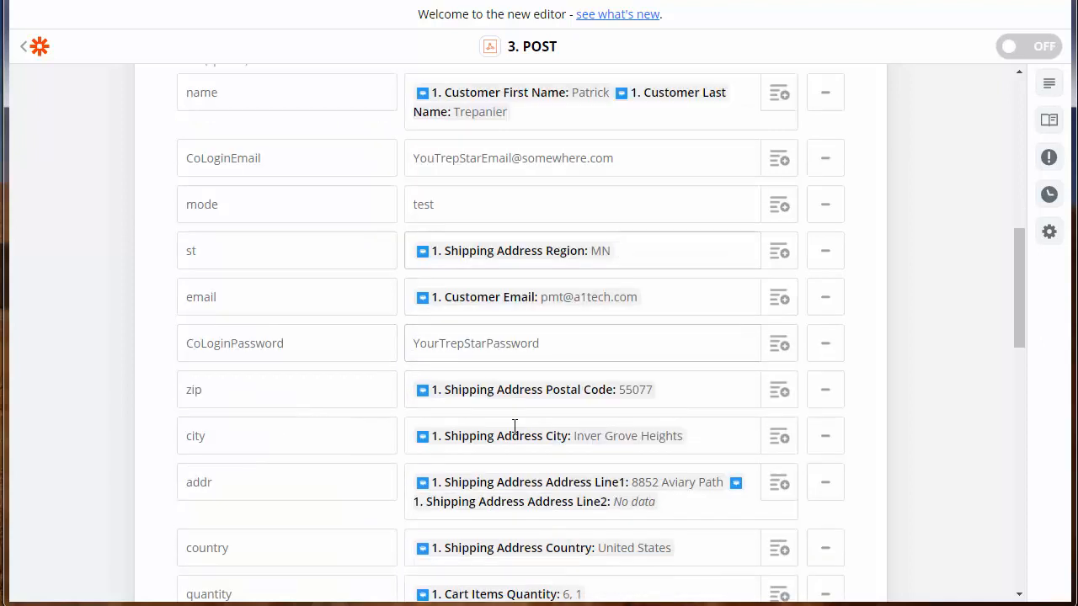
double_click(200, 302)
click(318, 306)
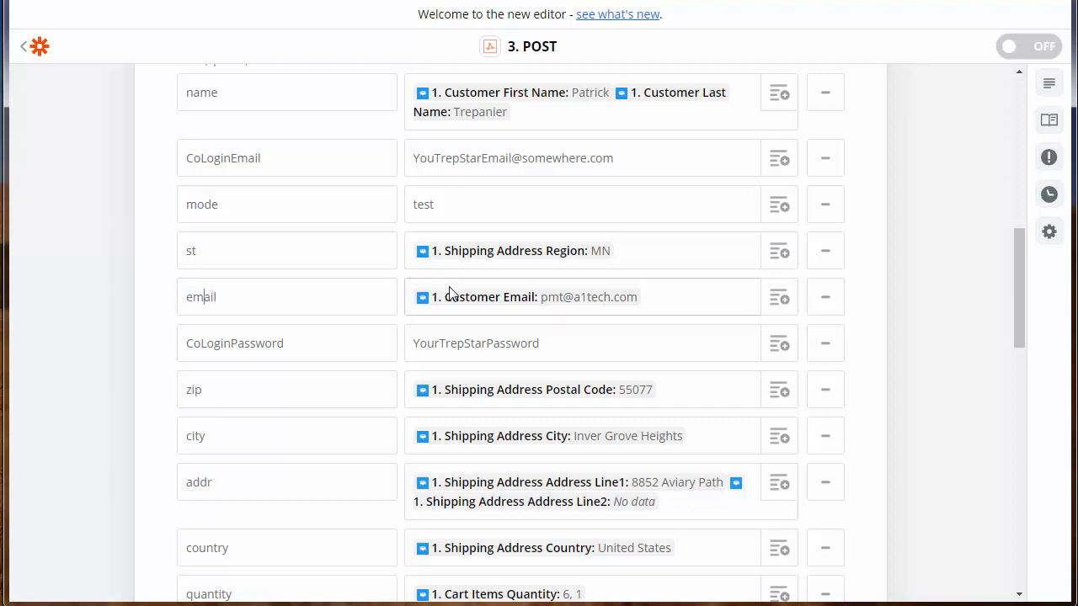
double_click(337, 162)
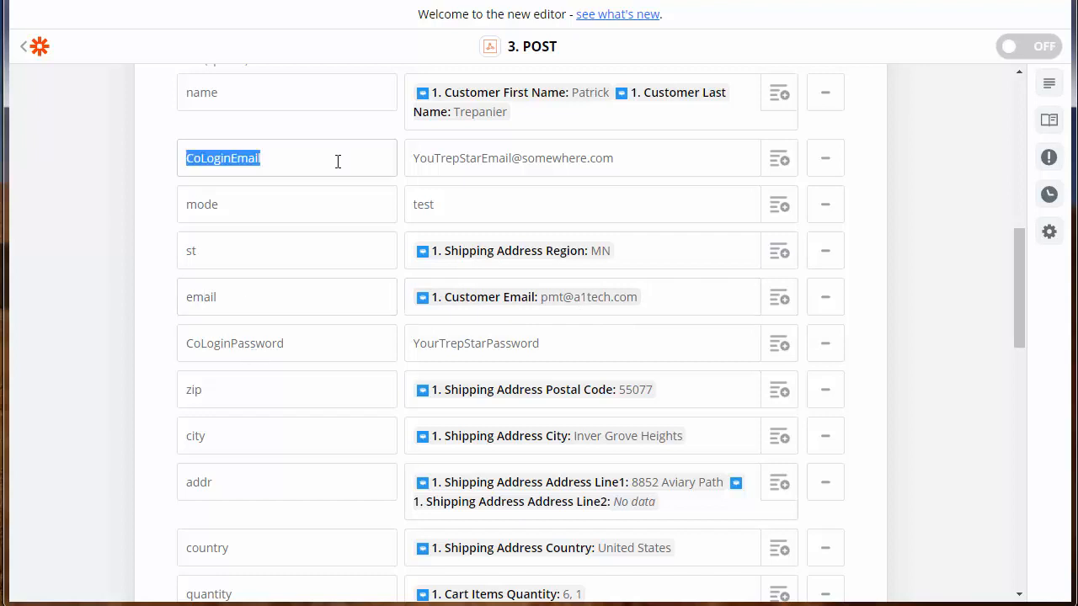
double_click(225, 348)
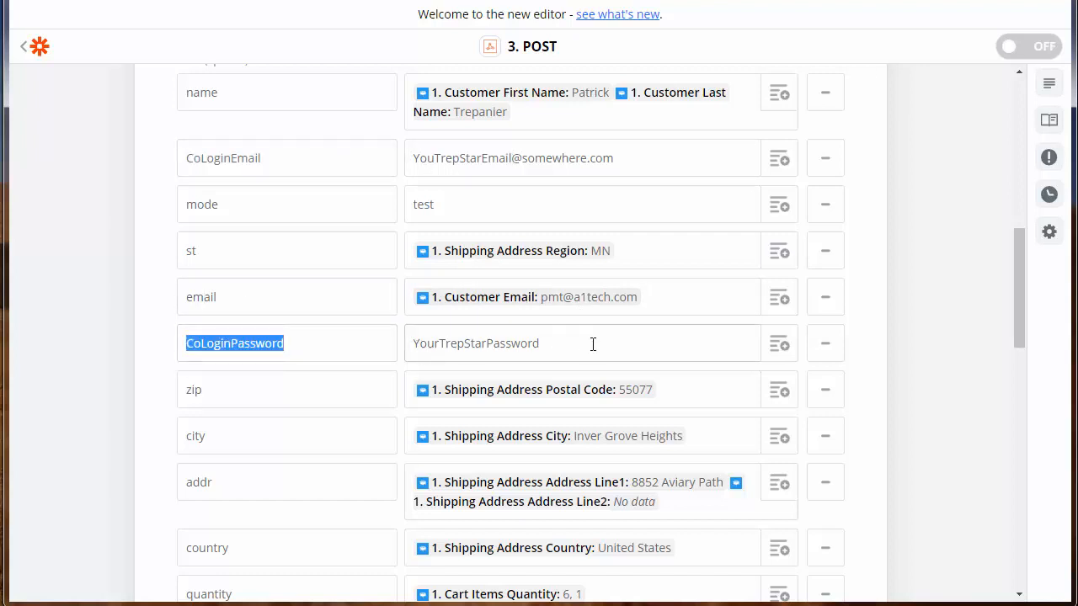
double_click(261, 297)
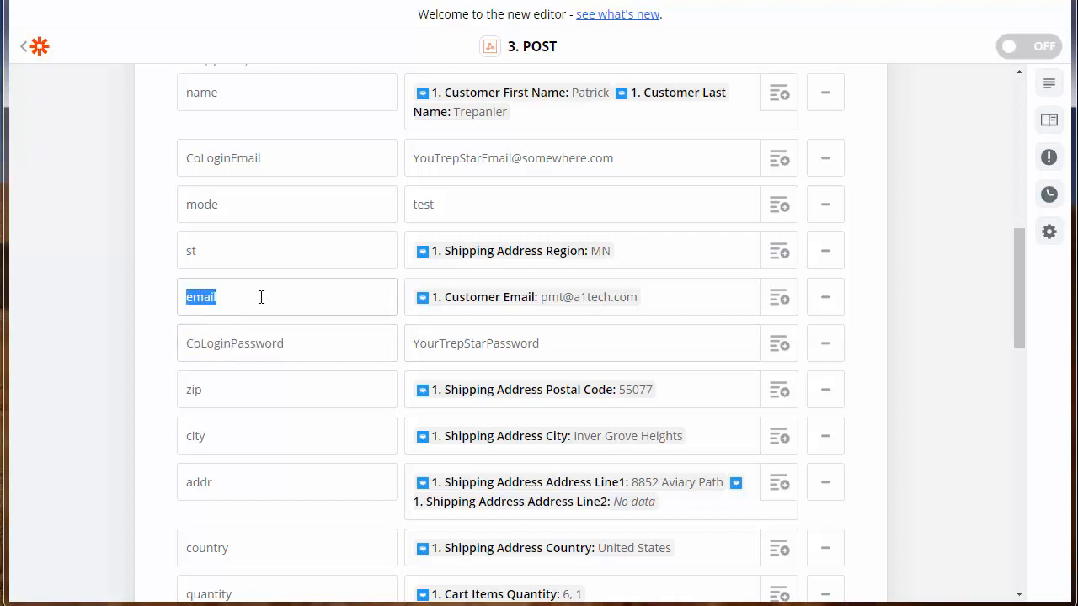
click(494, 308)
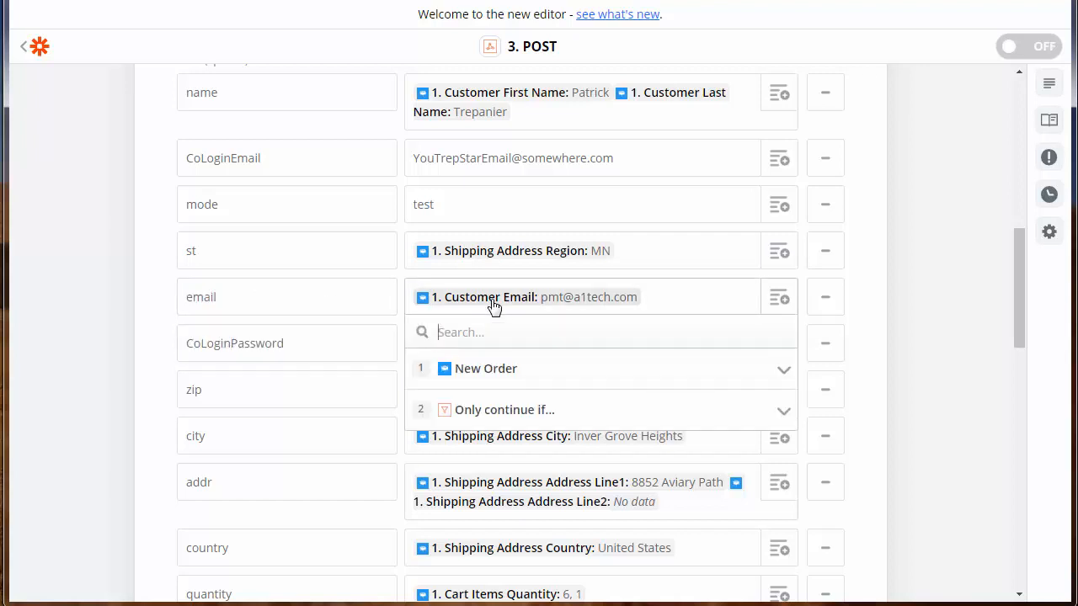
click(360, 298)
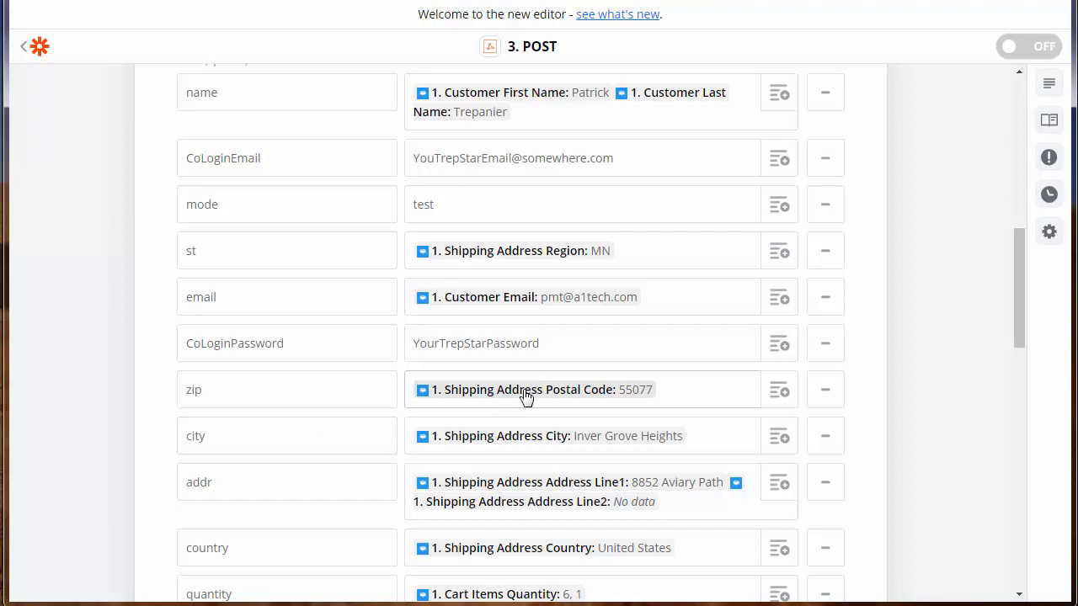
click(263, 435)
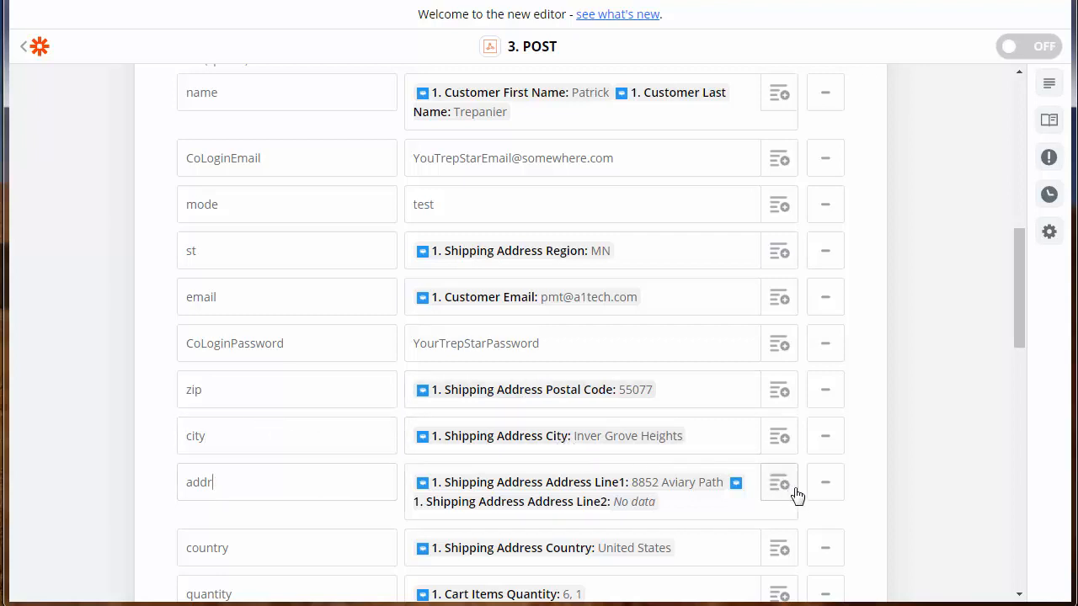
scroll(1017, 289, down, 2)
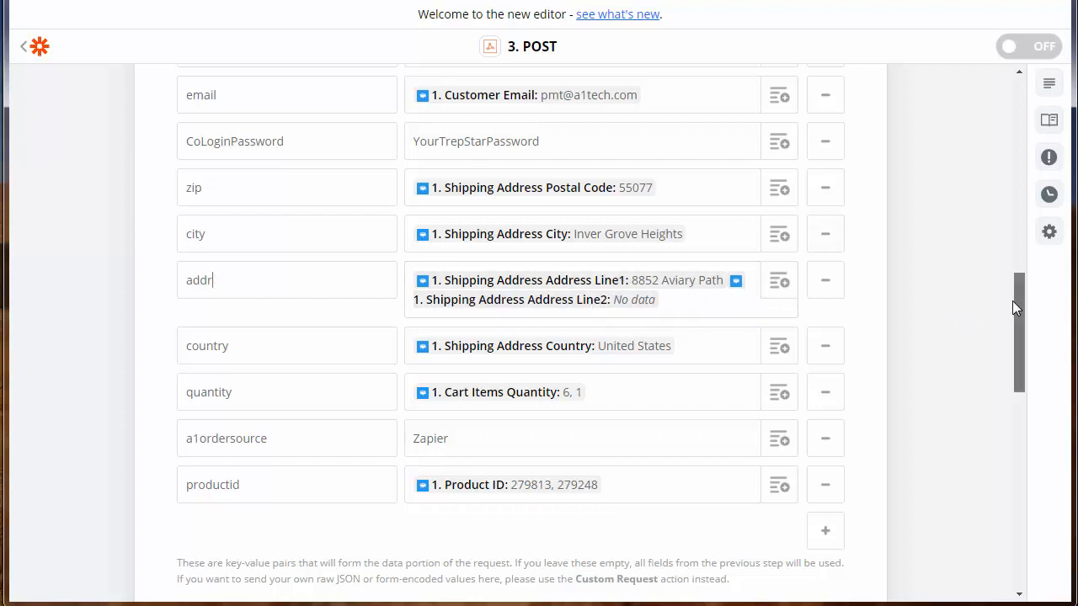
drag(1015, 304, 1020, 346)
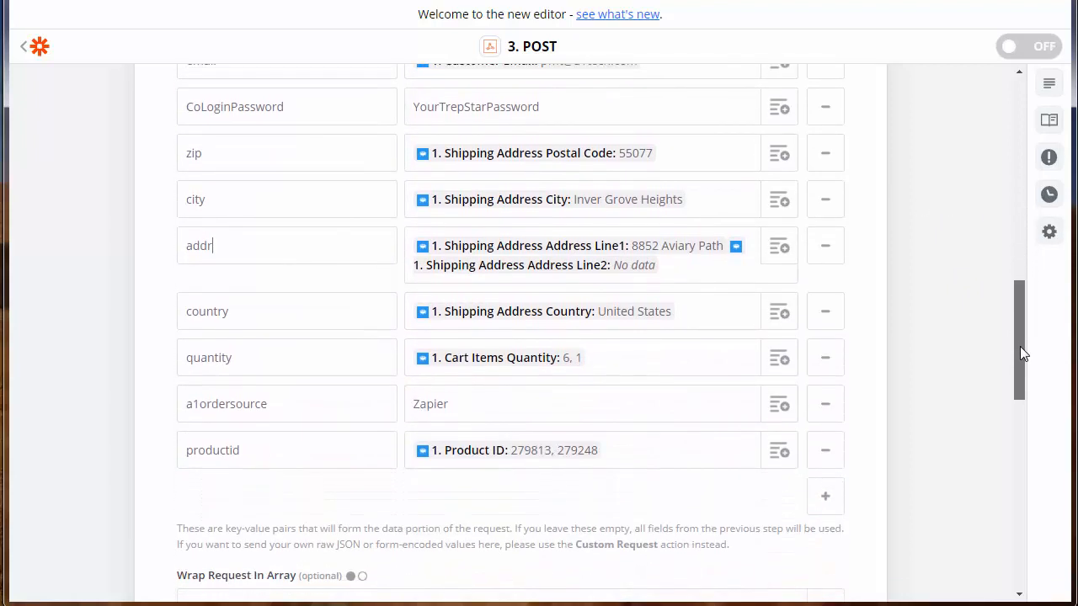
click(291, 256)
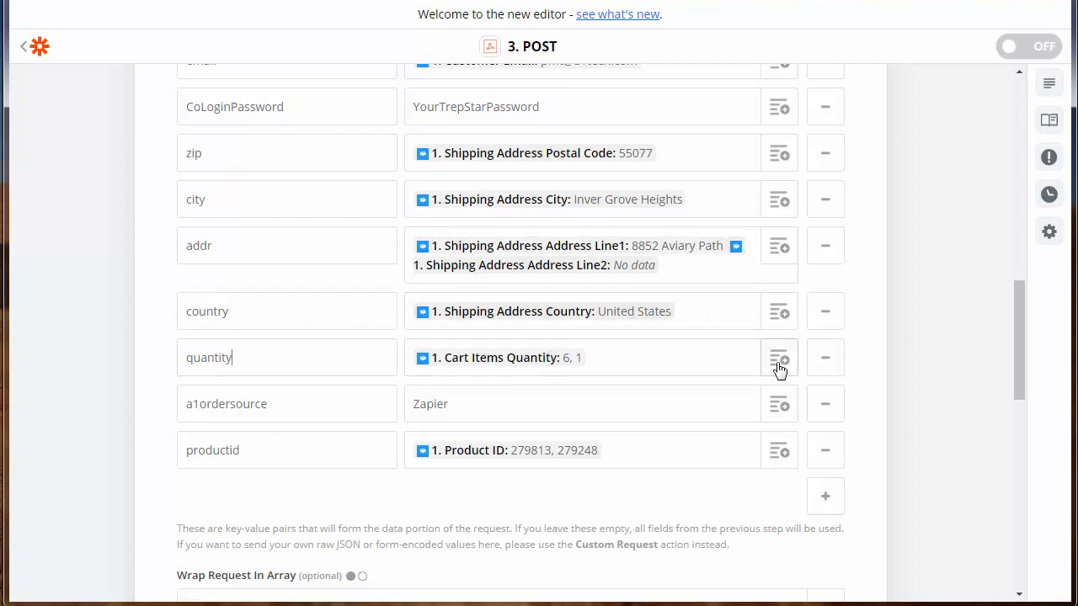
click(303, 456)
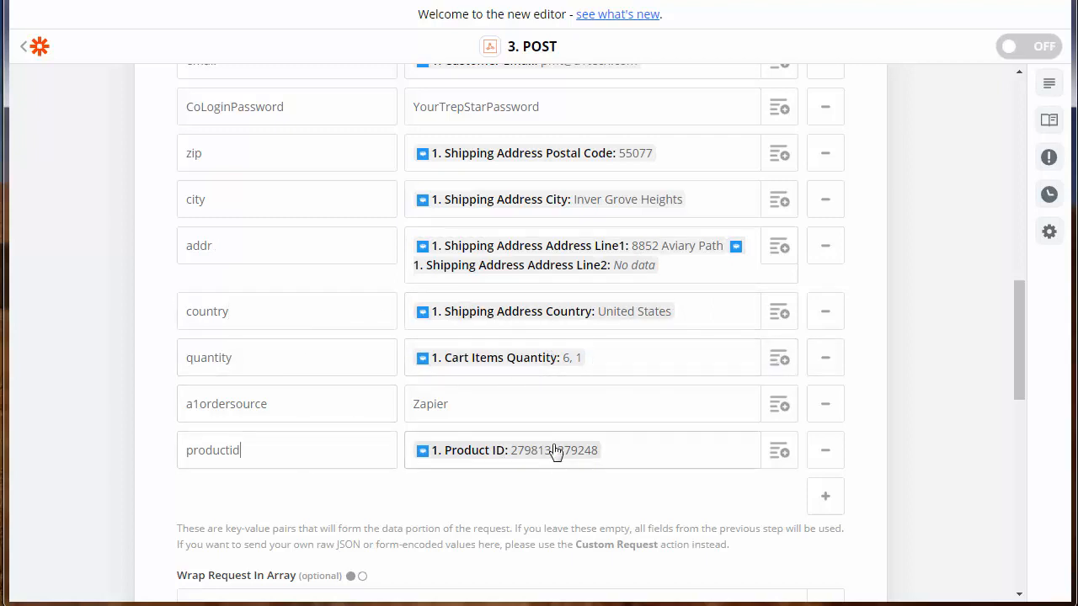
click(779, 360)
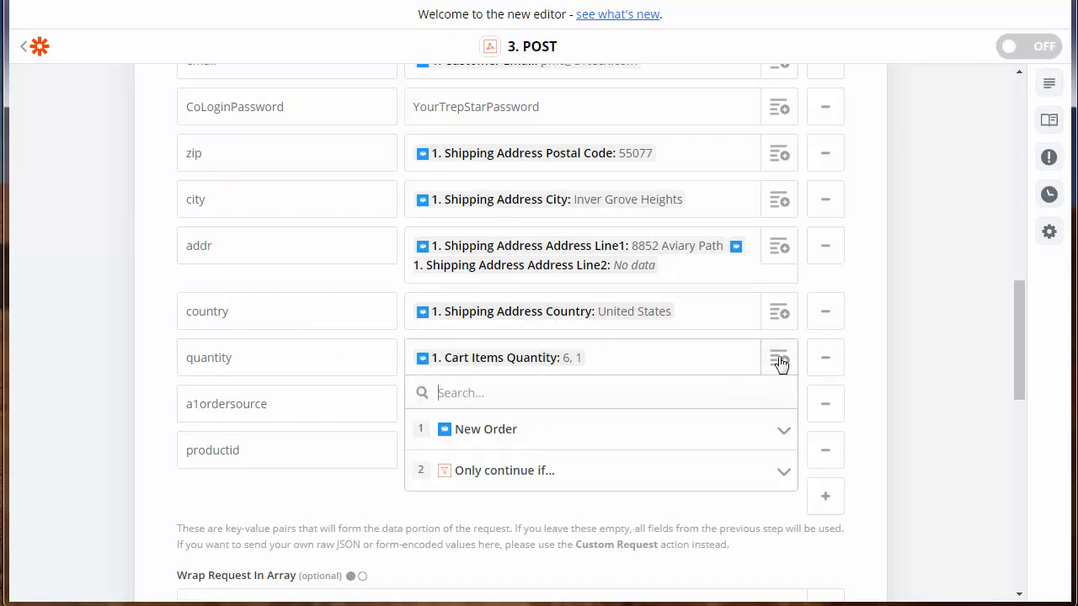
click(610, 431)
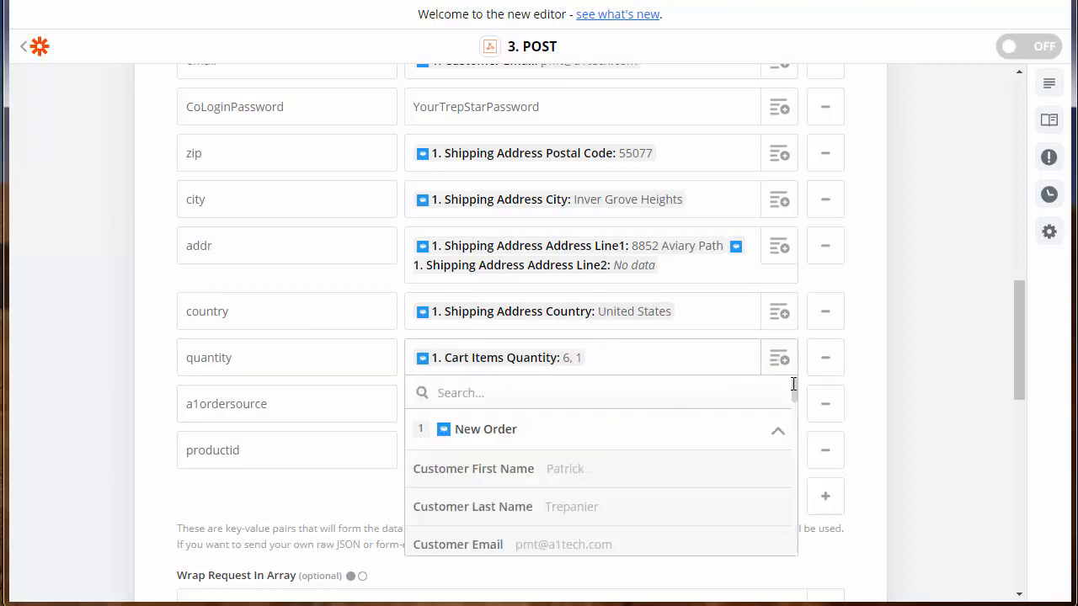
drag(794, 385, 797, 414)
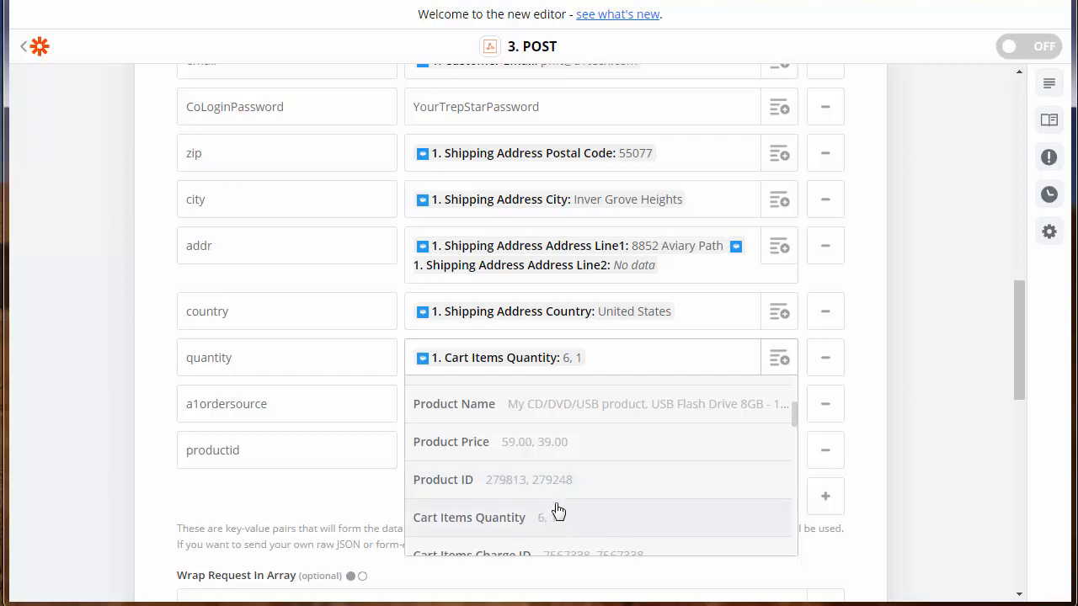
click(283, 357)
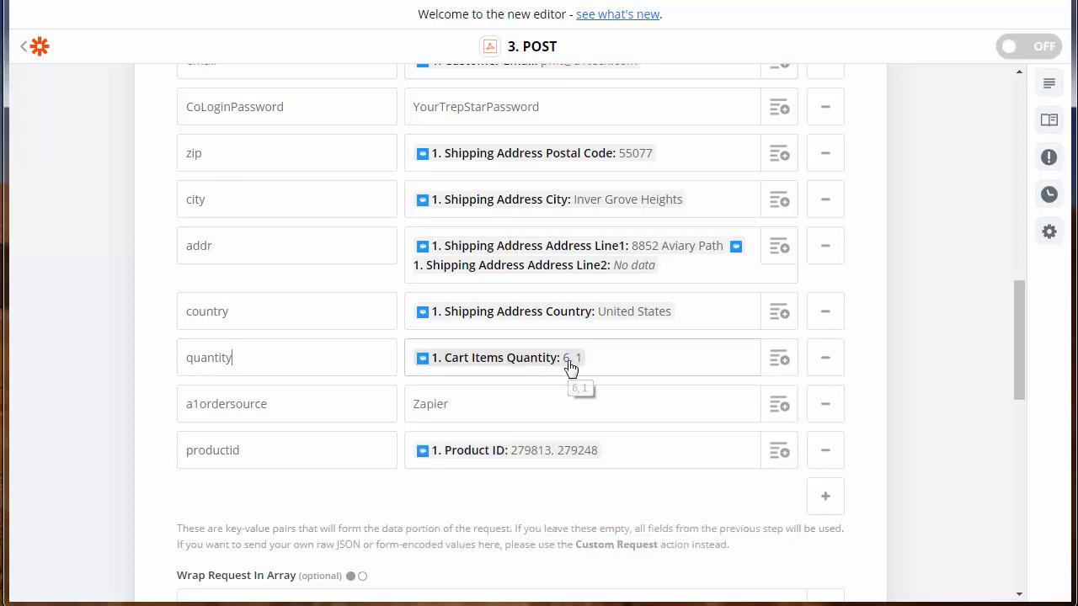
click(307, 457)
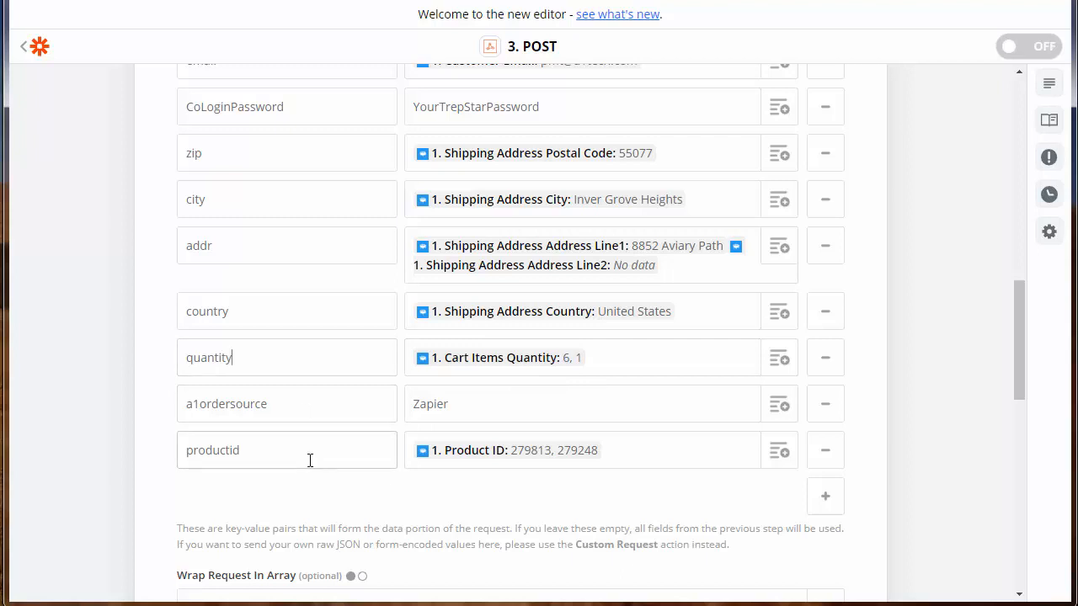
double_click(220, 453)
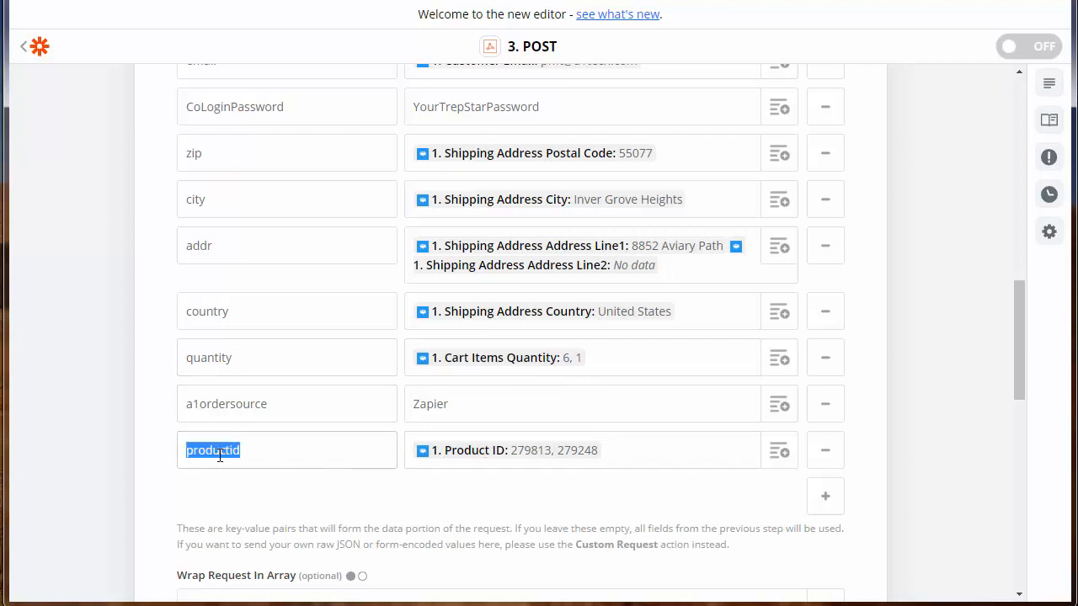
click(288, 451)
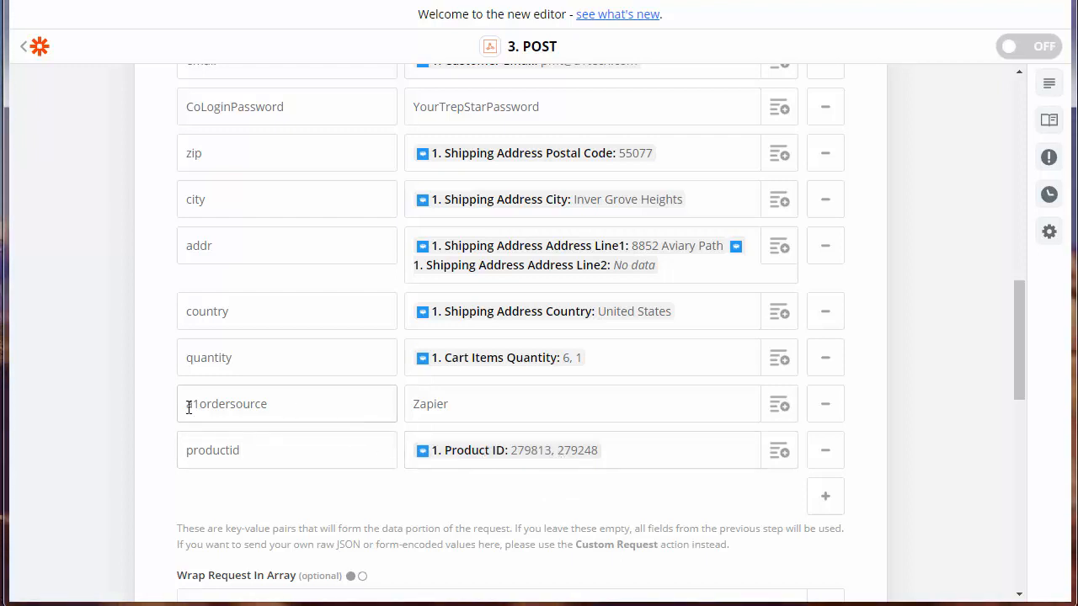
double_click(235, 407)
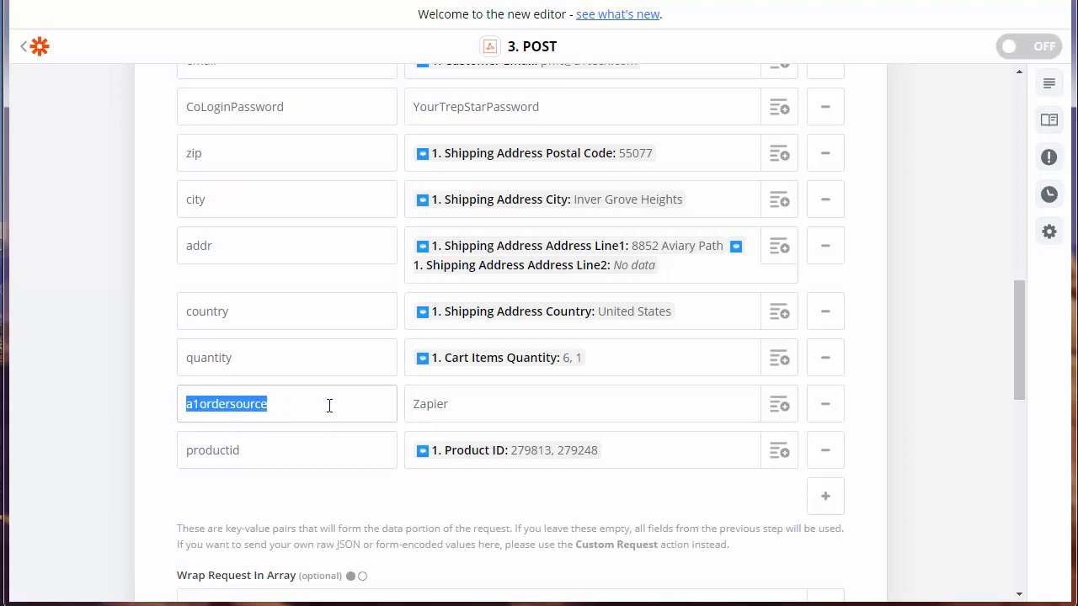
click(233, 405)
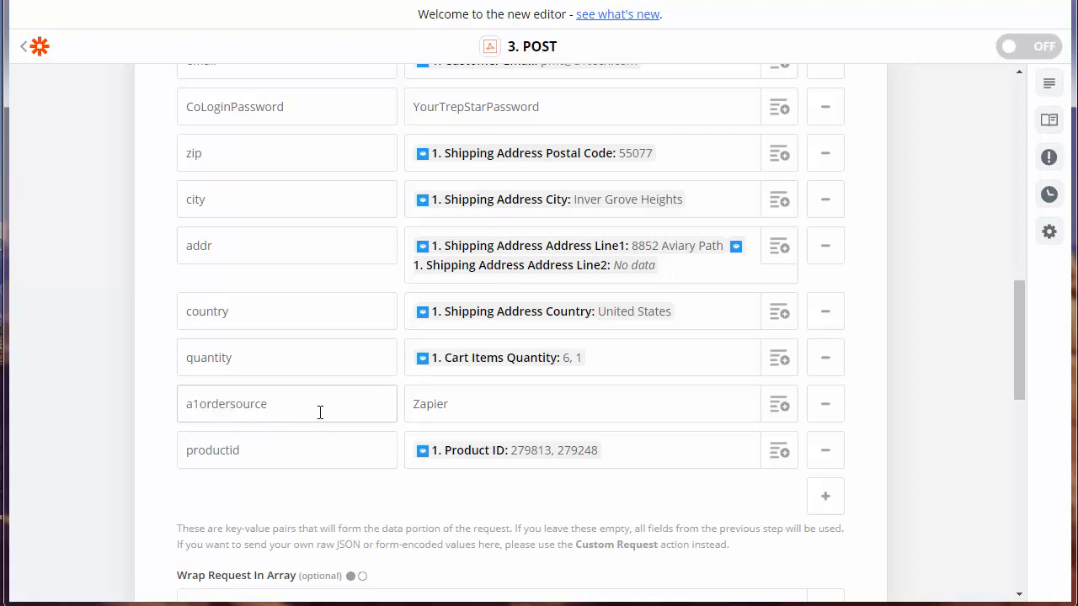
double_click(221, 407)
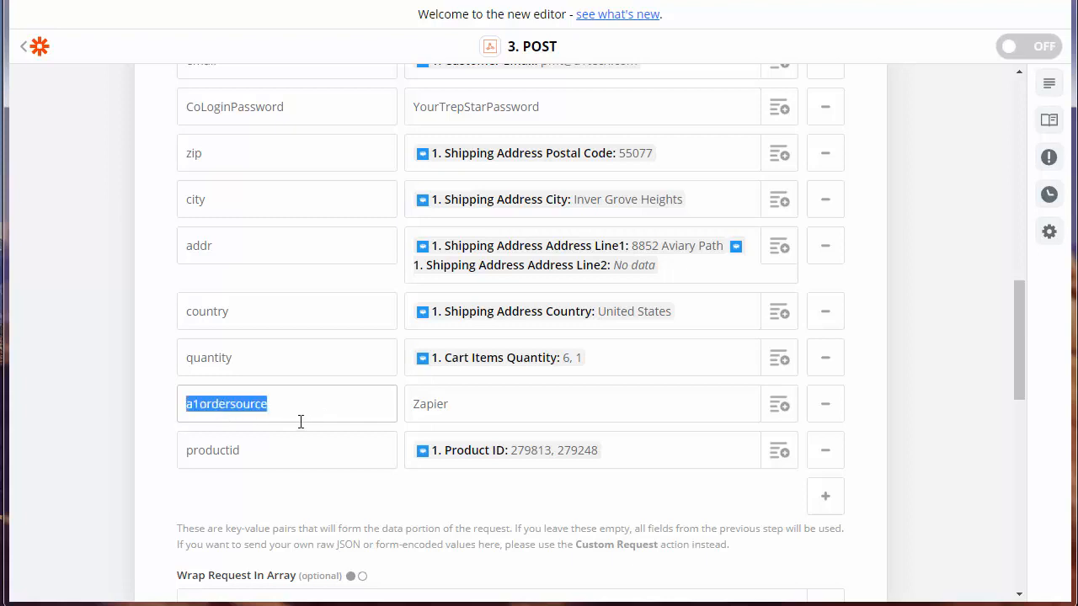
double_click(455, 411)
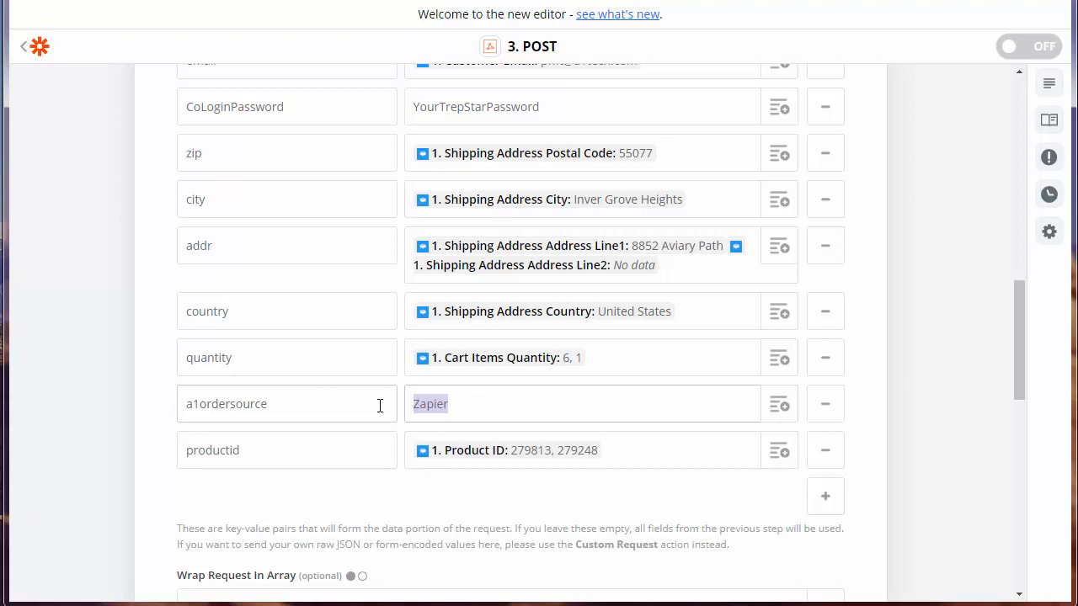
click(241, 404)
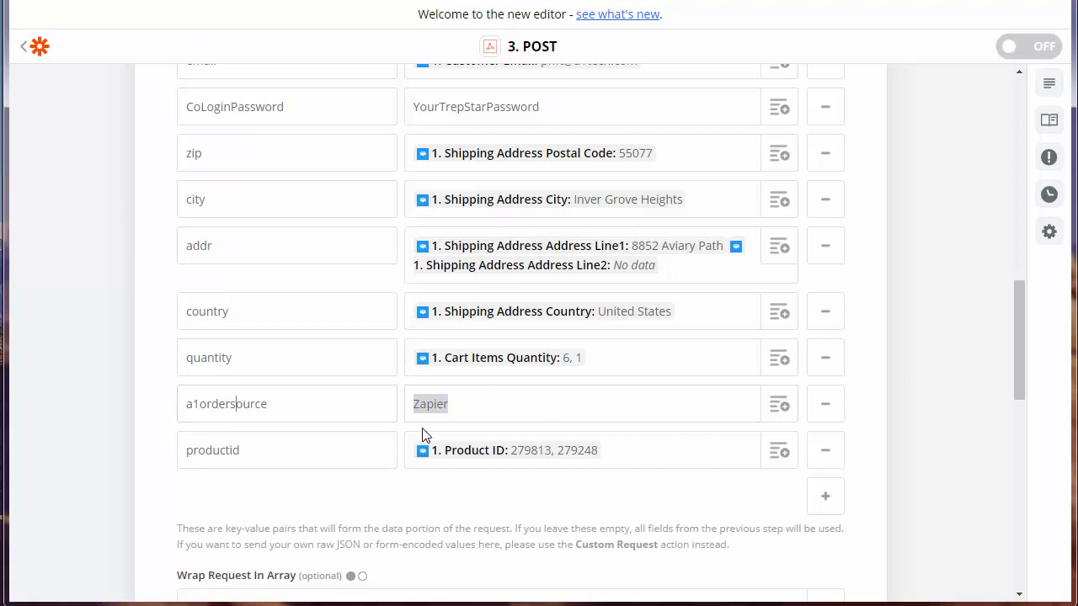
click(242, 404)
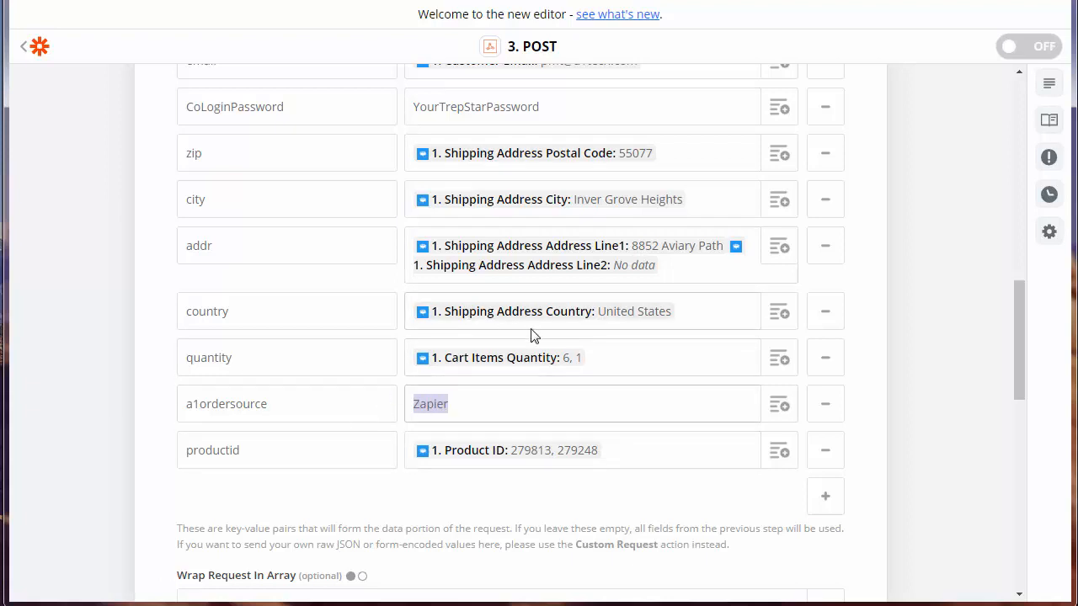
- Save the POST settings and resend the test post to TrepStar
drag(1020, 312, 1023, 410)
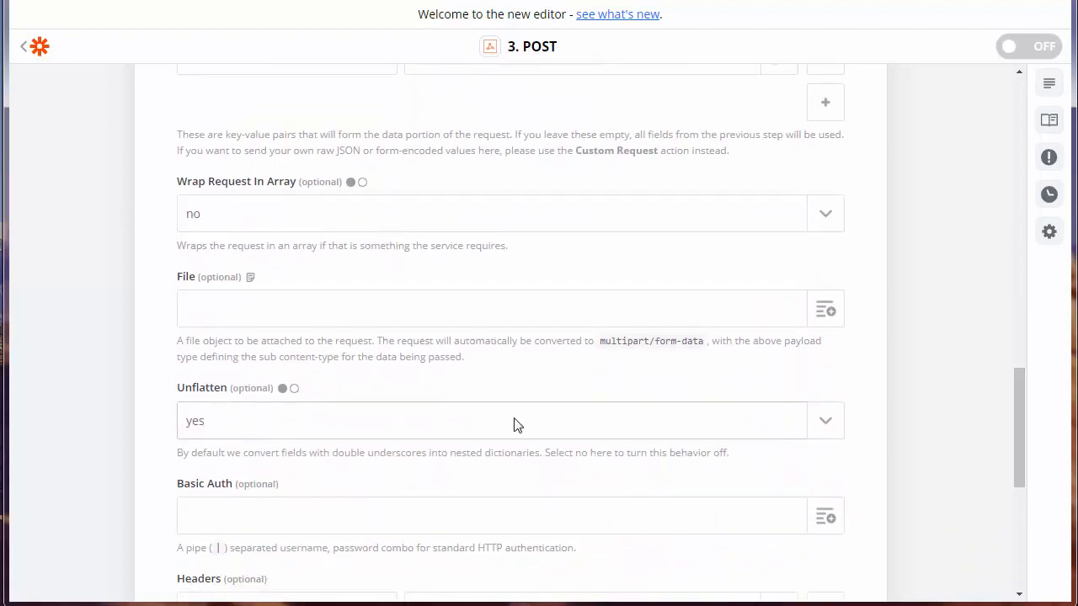
drag(1019, 400, 1026, 474)
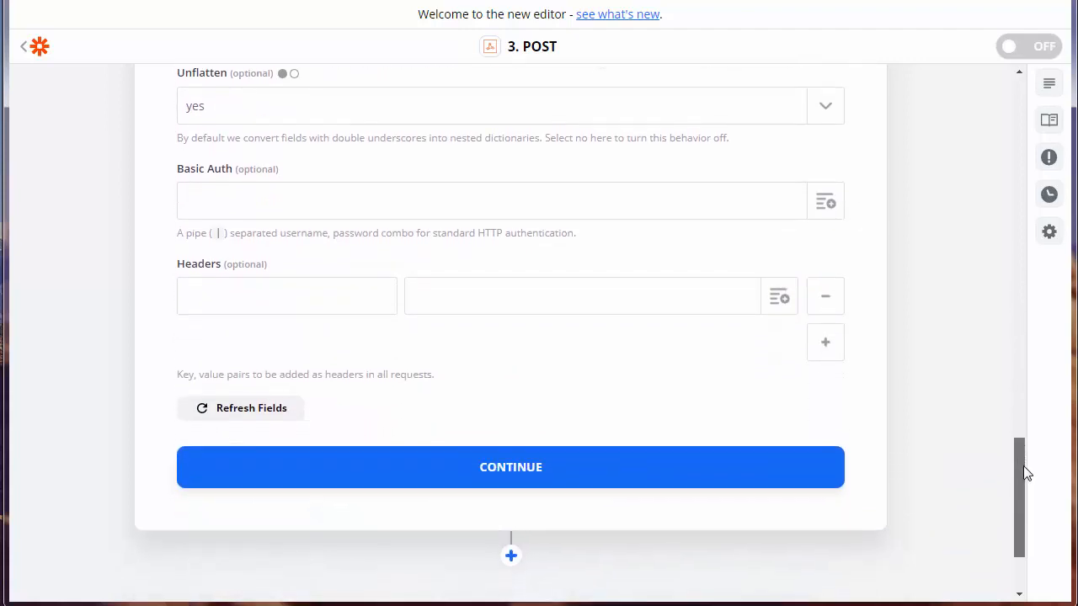
click(527, 455)
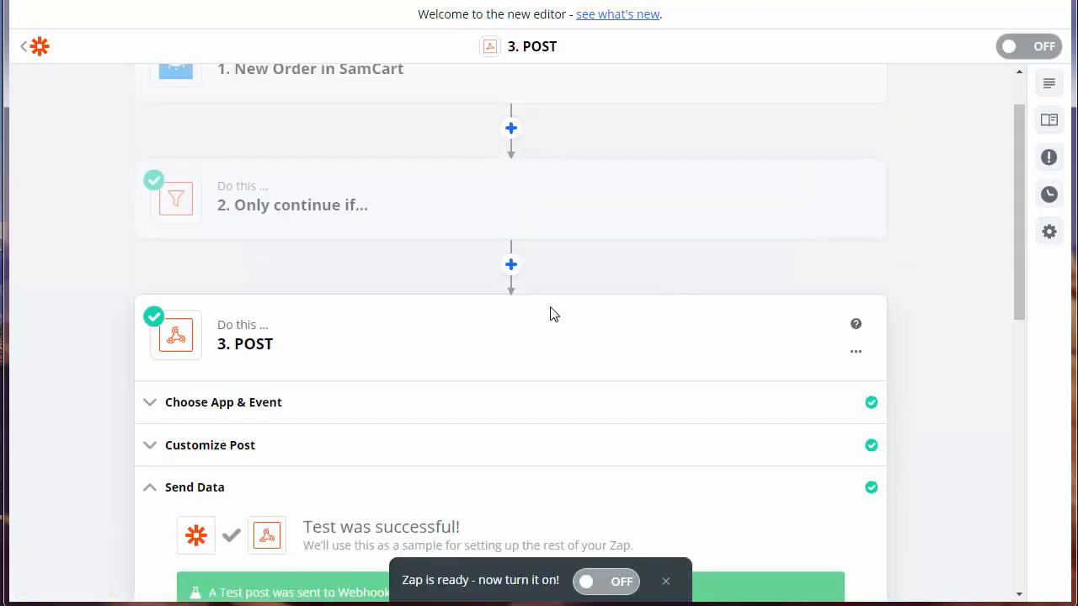
scroll(552, 315, down, 2)
scroll(552, 315, down, 2)
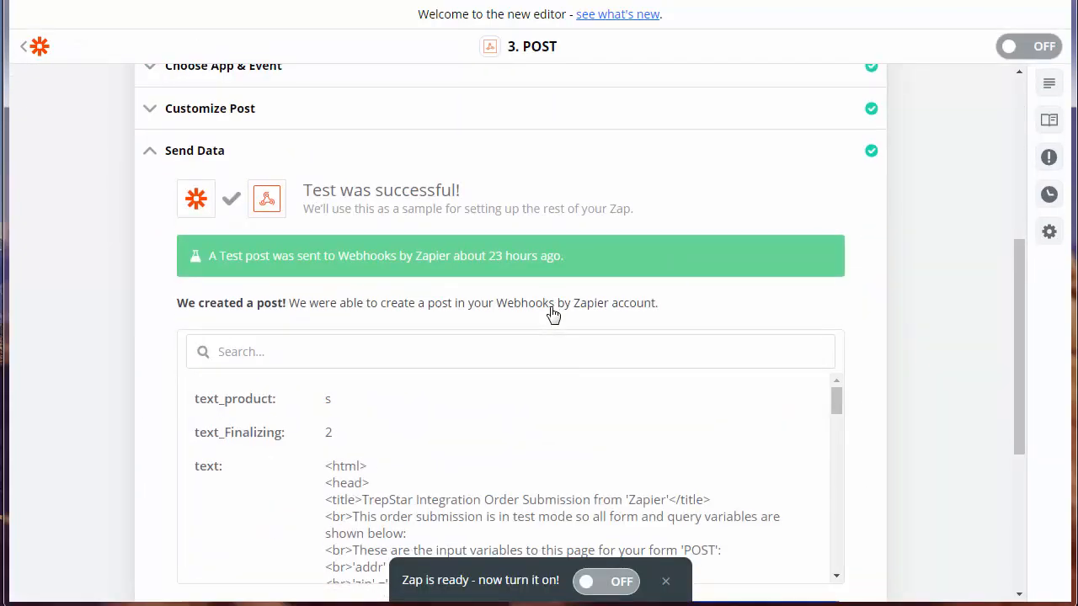
scroll(553, 315, down, 1)
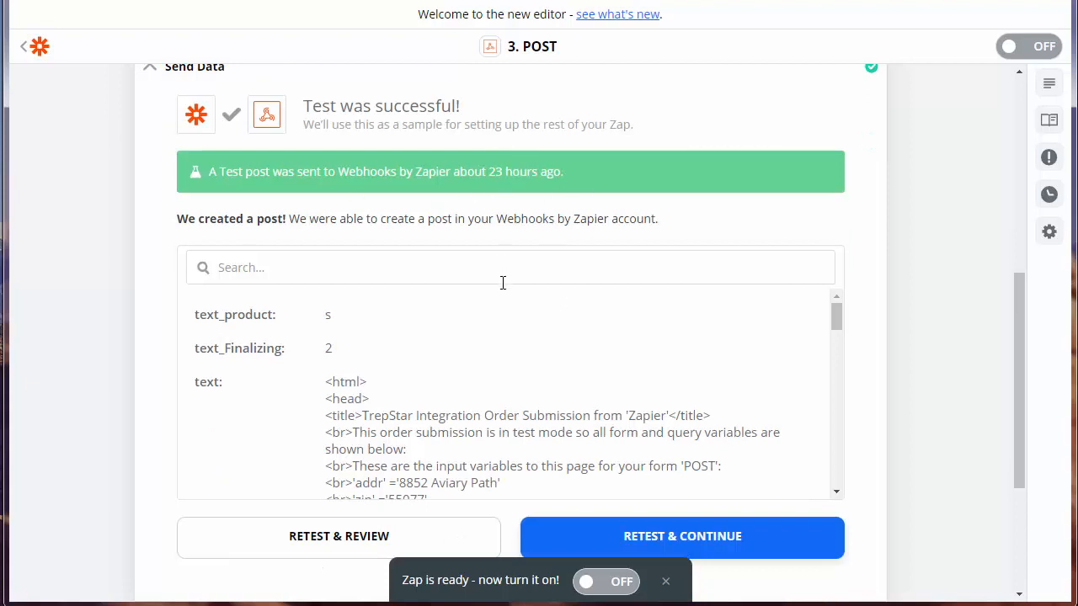
scroll(508, 292, down, 1)
click(339, 463)
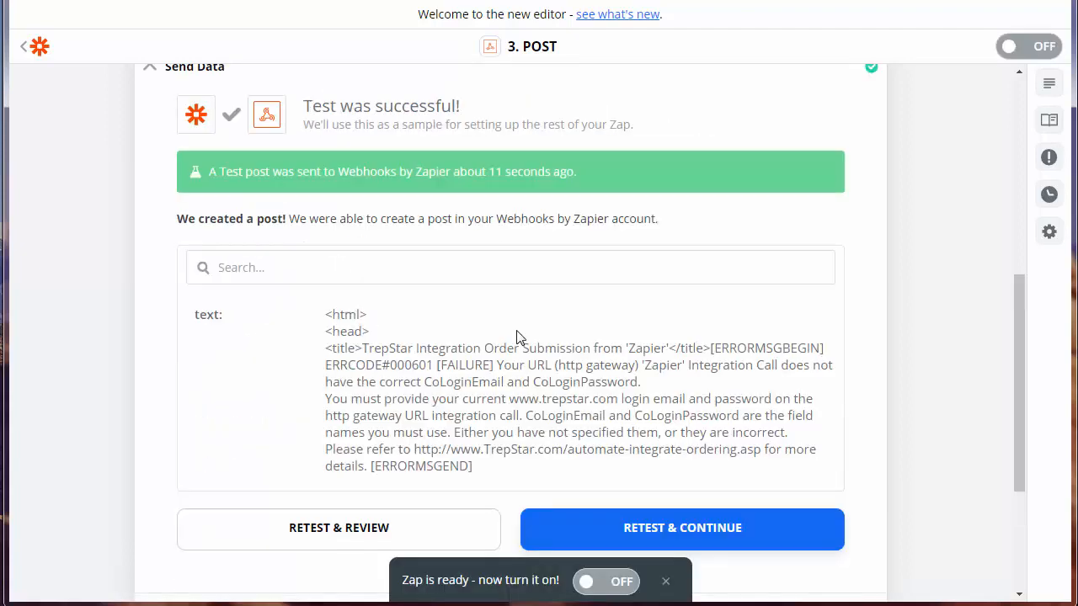
- Highlight the FAILURE error naming CoLoginEmail and CoLoginPassword, then reopen Customize Post
double_click(453, 364)
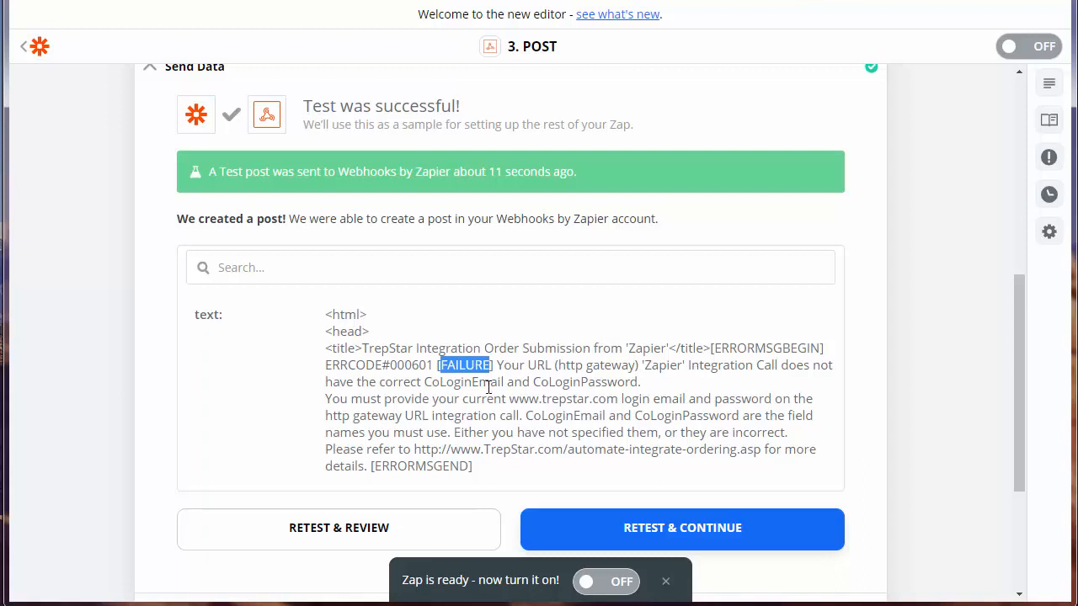
drag(424, 383, 503, 383)
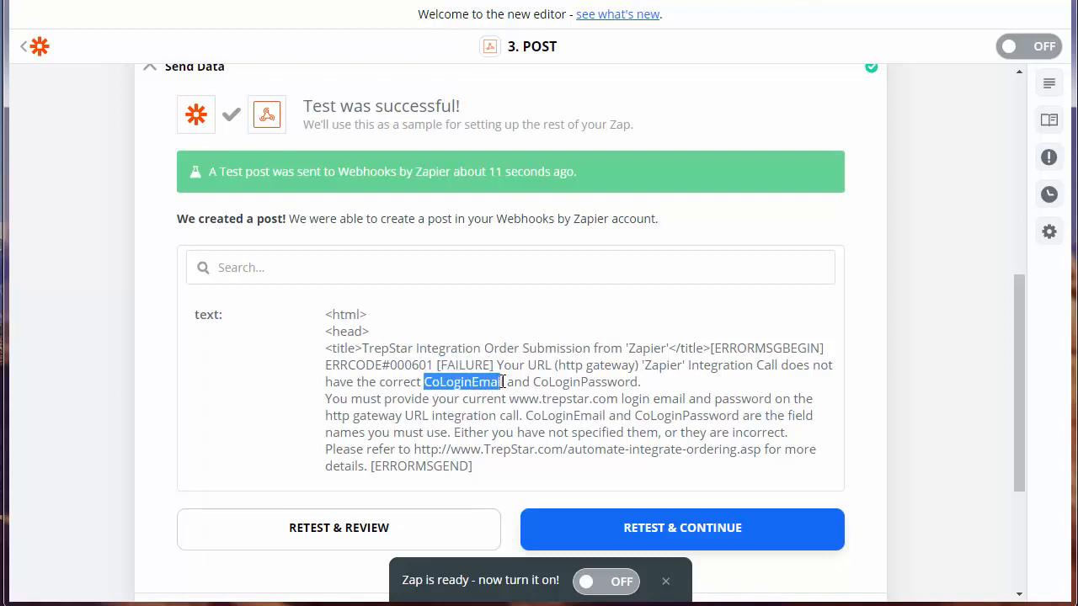
double_click(579, 383)
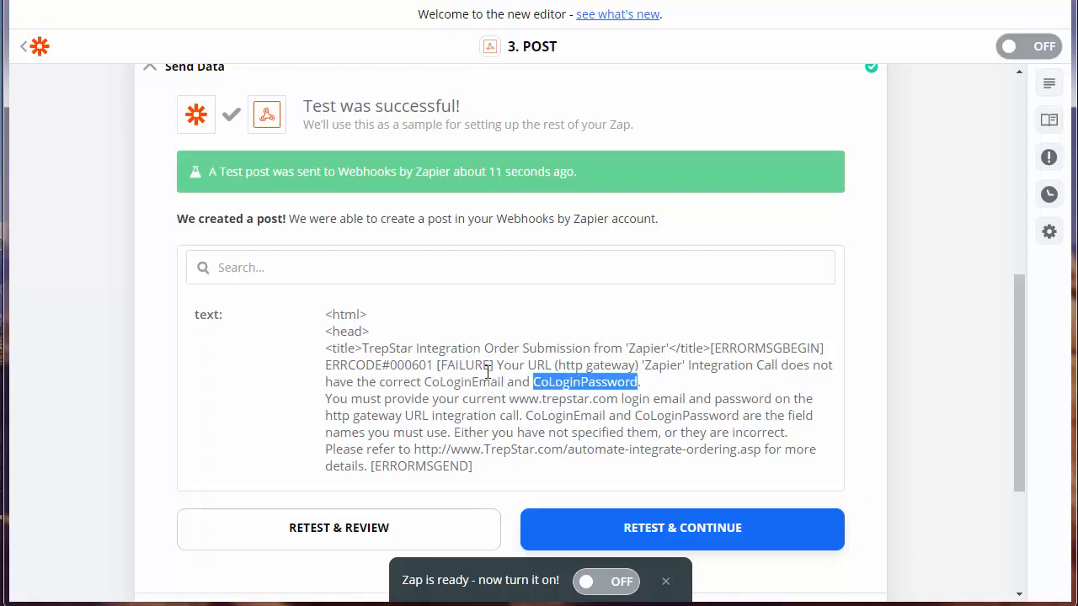
scroll(464, 337, up, 3)
click(226, 293)
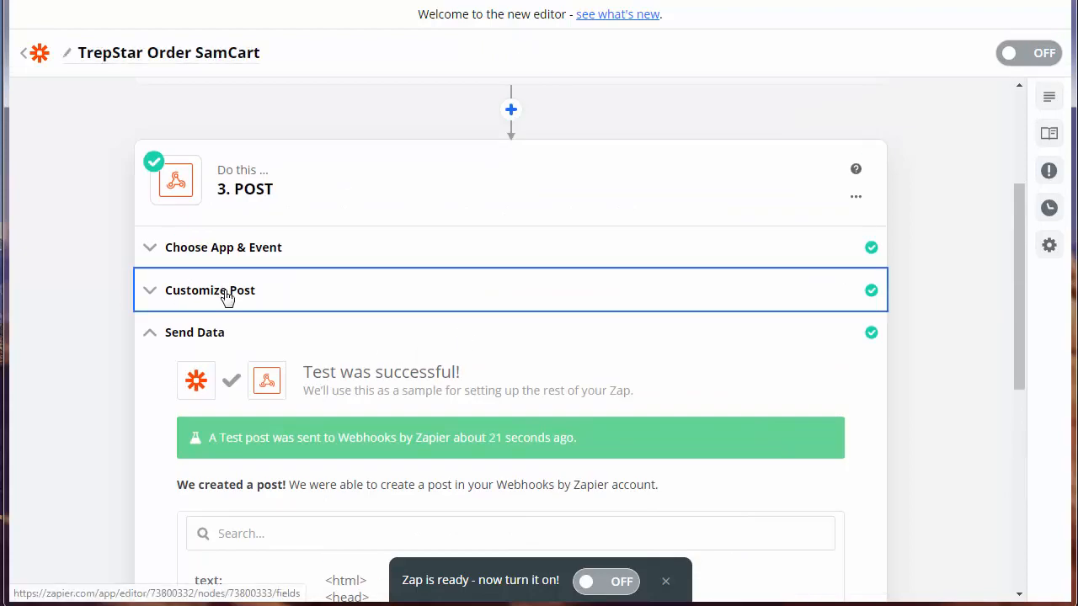
scroll(443, 348, down, 3)
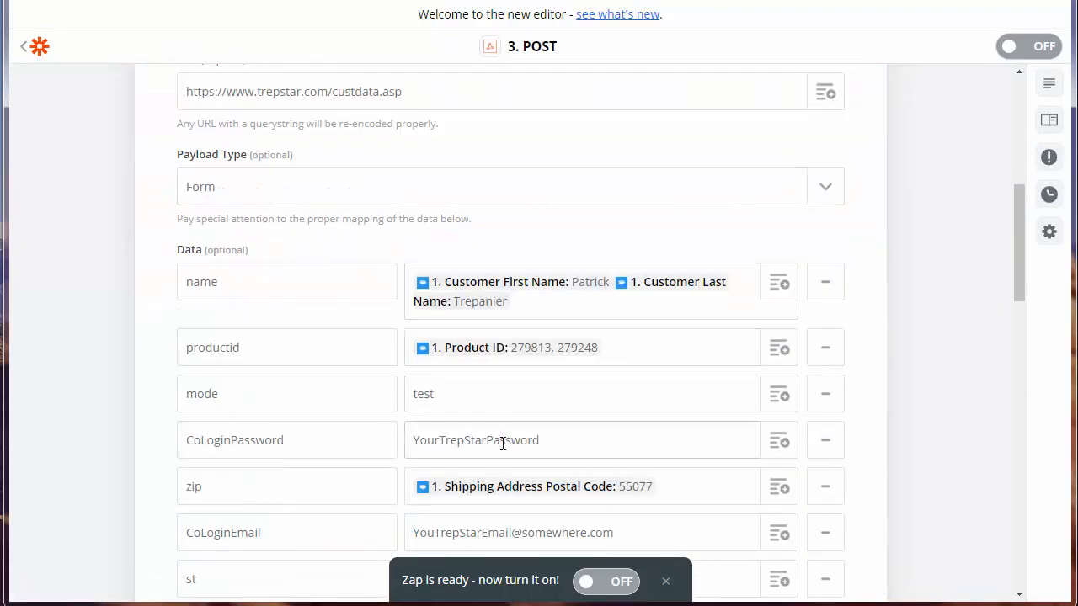
double_click(494, 440)
scroll(462, 399, down, 1)
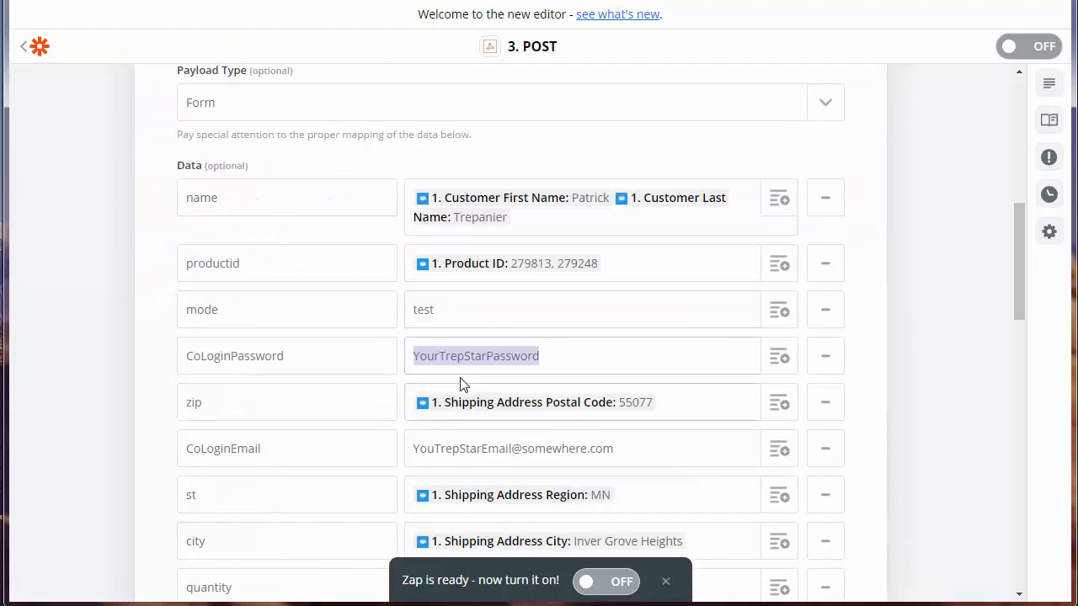
scroll(467, 371, down, 2)
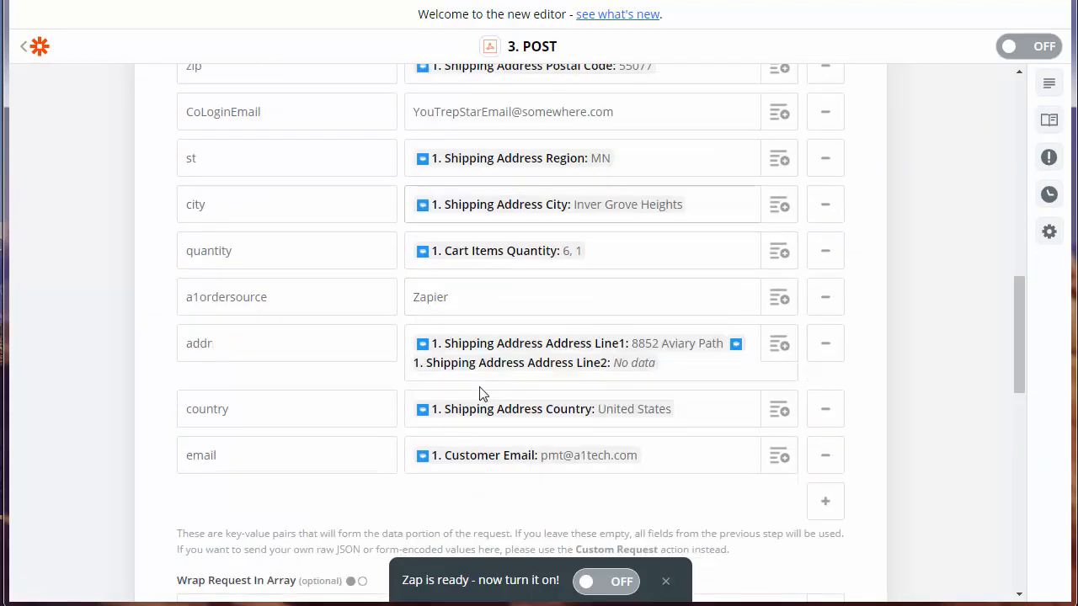
scroll(480, 386, down, 2)
scroll(480, 394, up, 2)
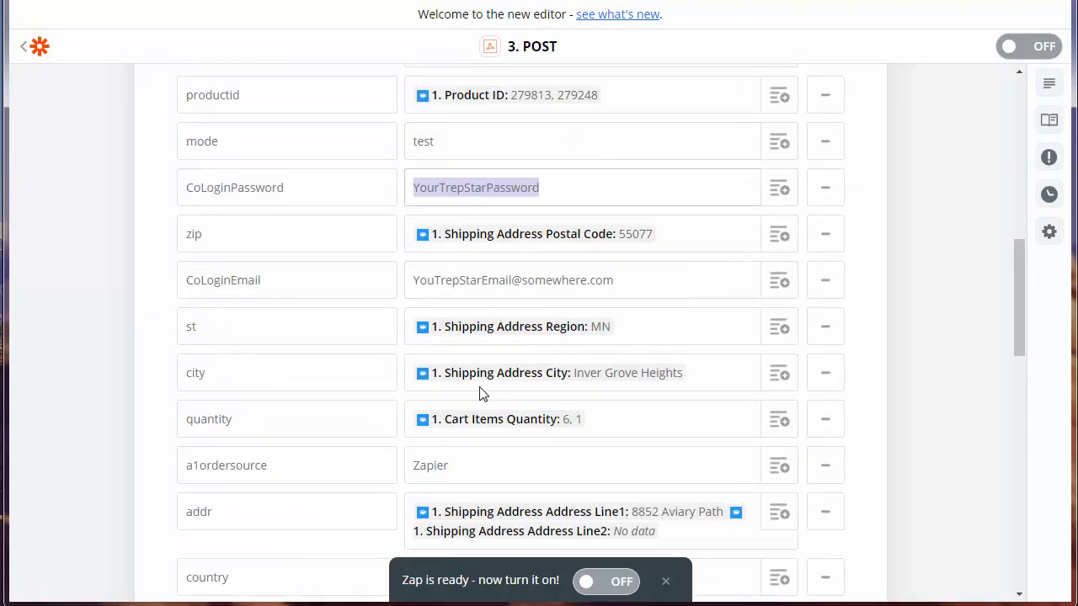
double_click(494, 288)
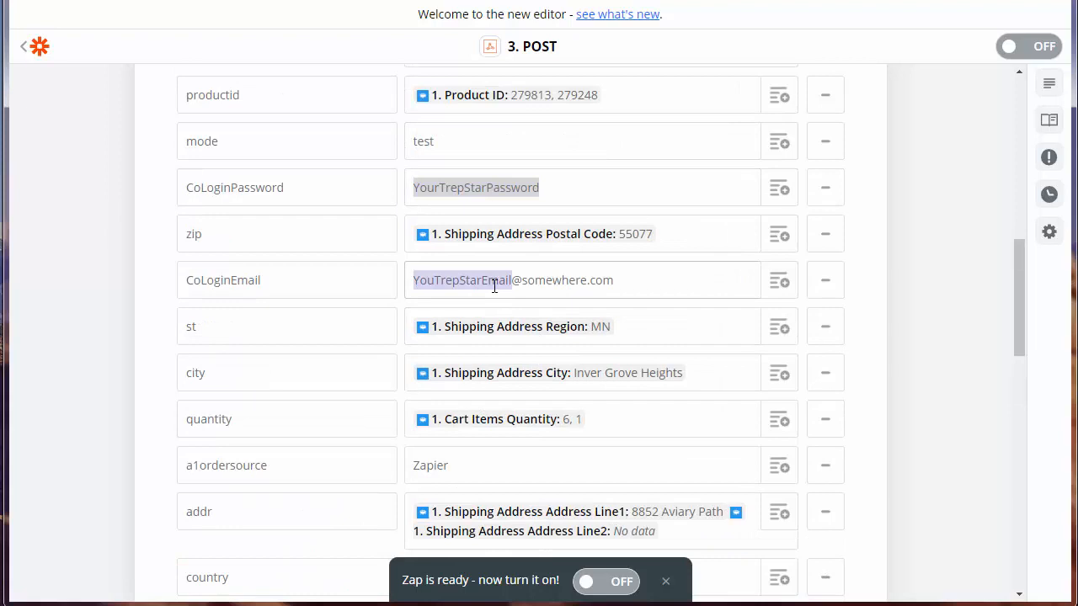
double_click(558, 284)
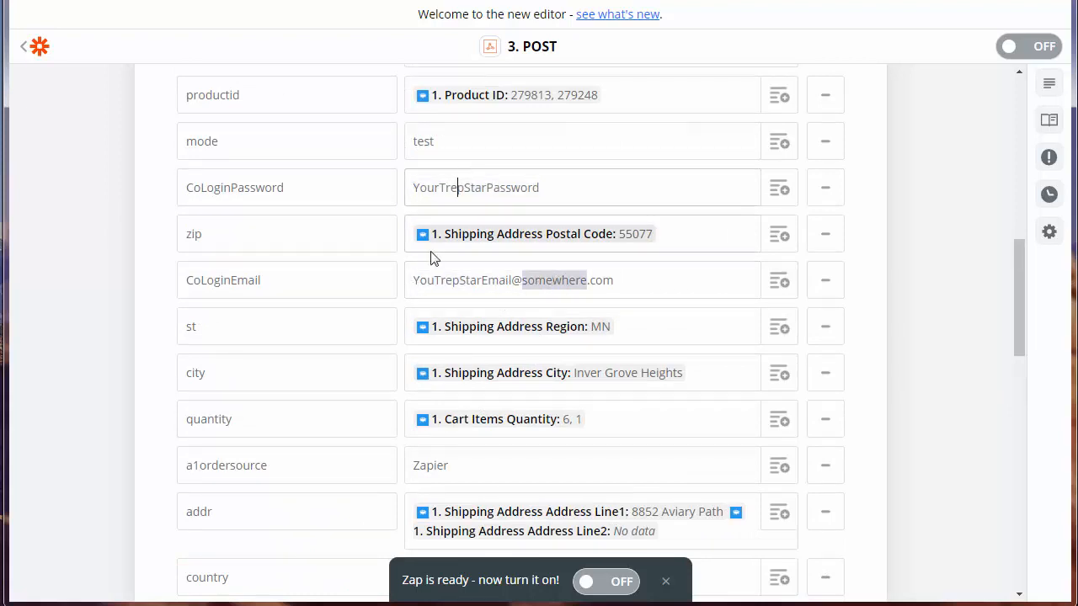
click(454, 280)
scroll(834, 286, down, 6)
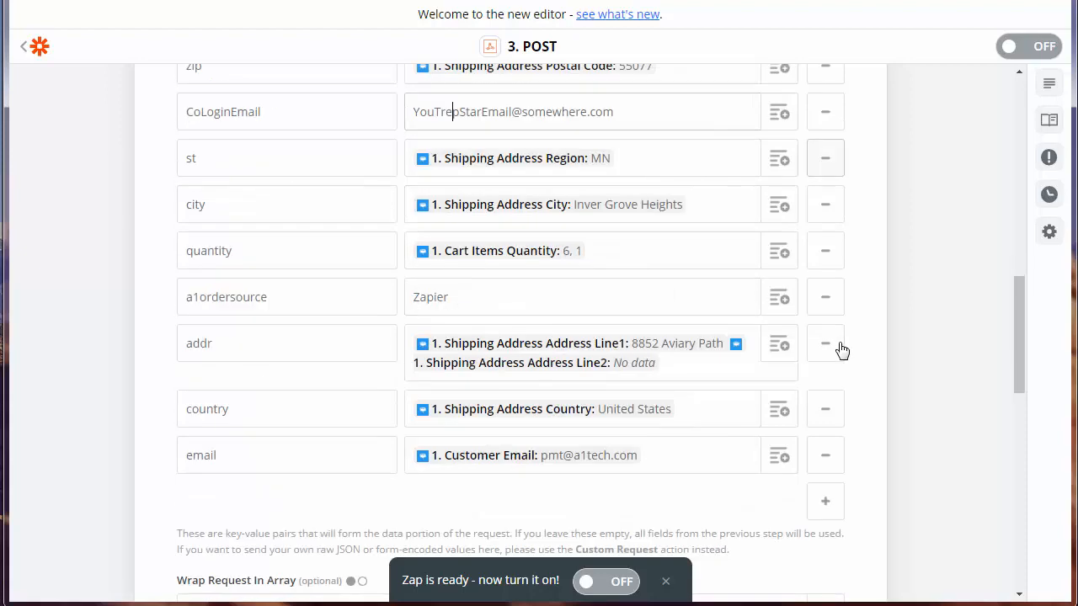
scroll(552, 398, down, 6)
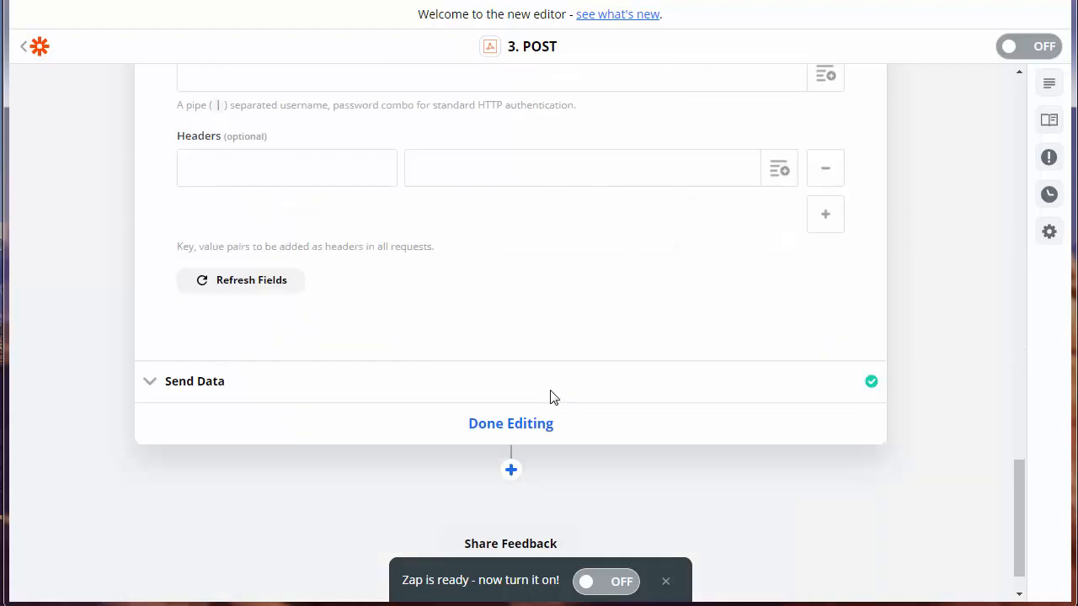
- Finish editing the POST step, then reopen it to show its test result
click(511, 424)
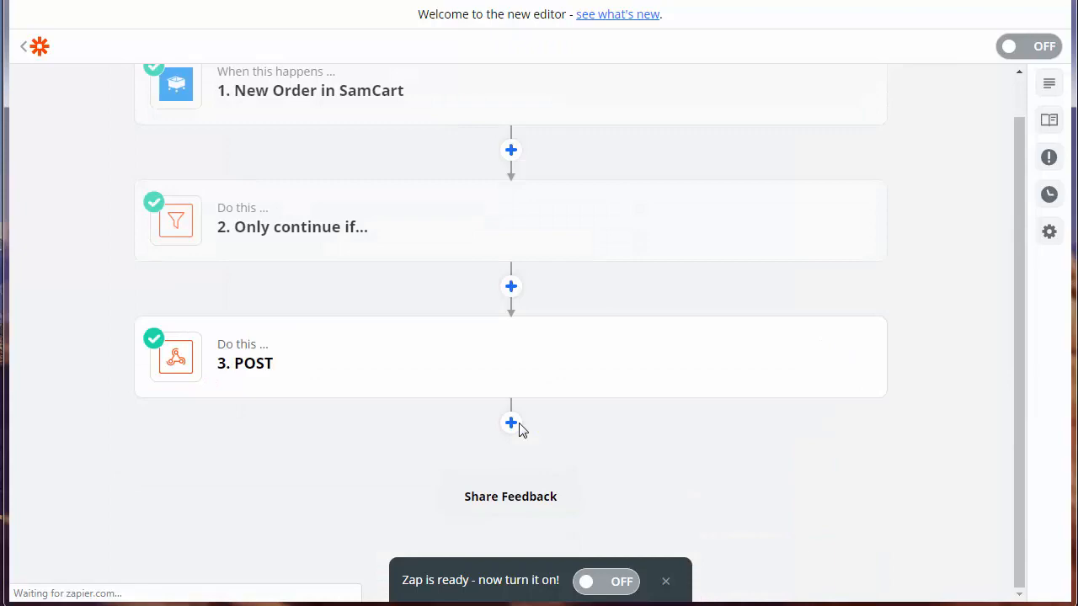
click(264, 371)
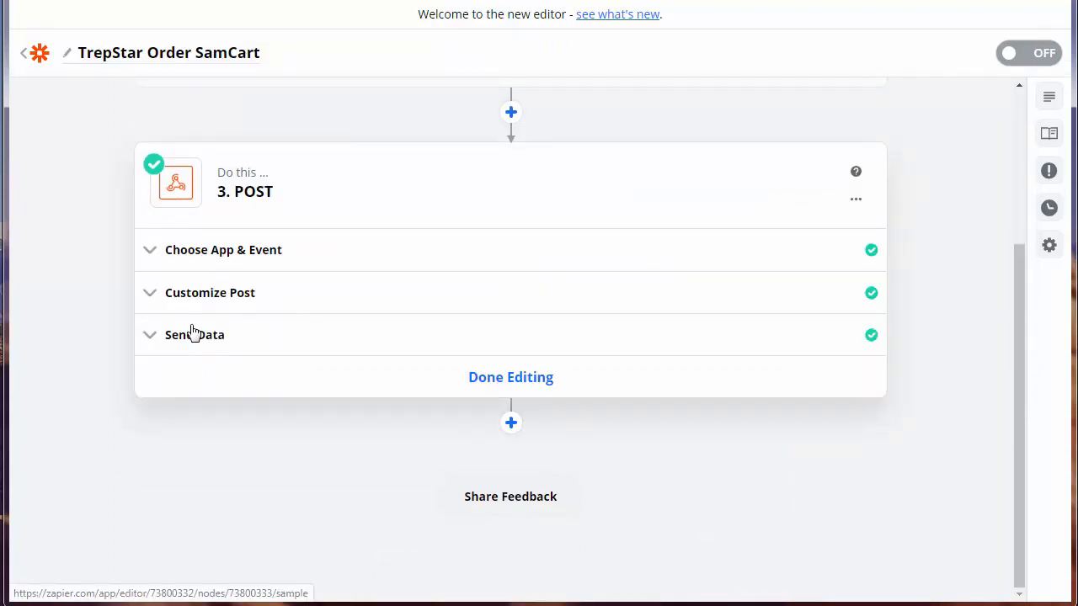
click(195, 342)
scroll(346, 371, down, 3)
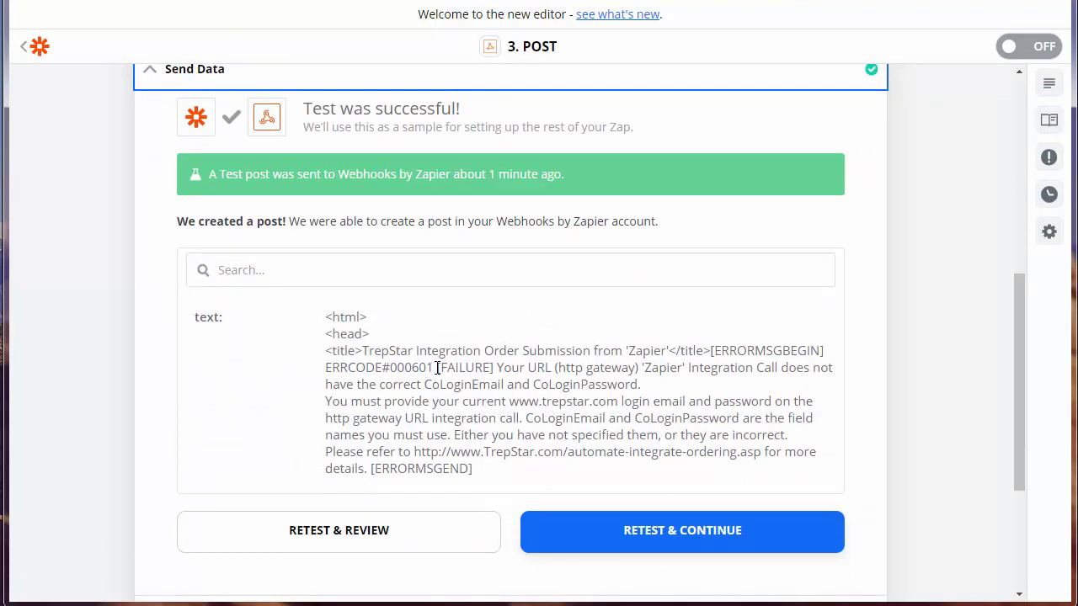
- Highlight the TrepStar FAILURE message about CoLoginEmail and CoLoginPassword in the test response
drag(437, 368, 508, 483)
click(516, 396)
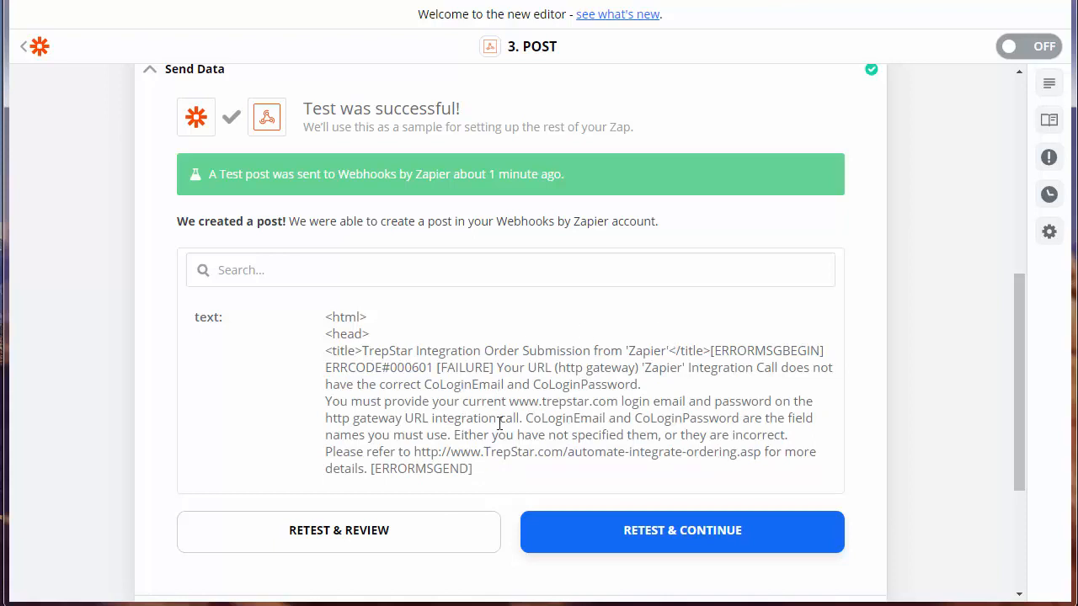
scroll(420, 422, up, 3)
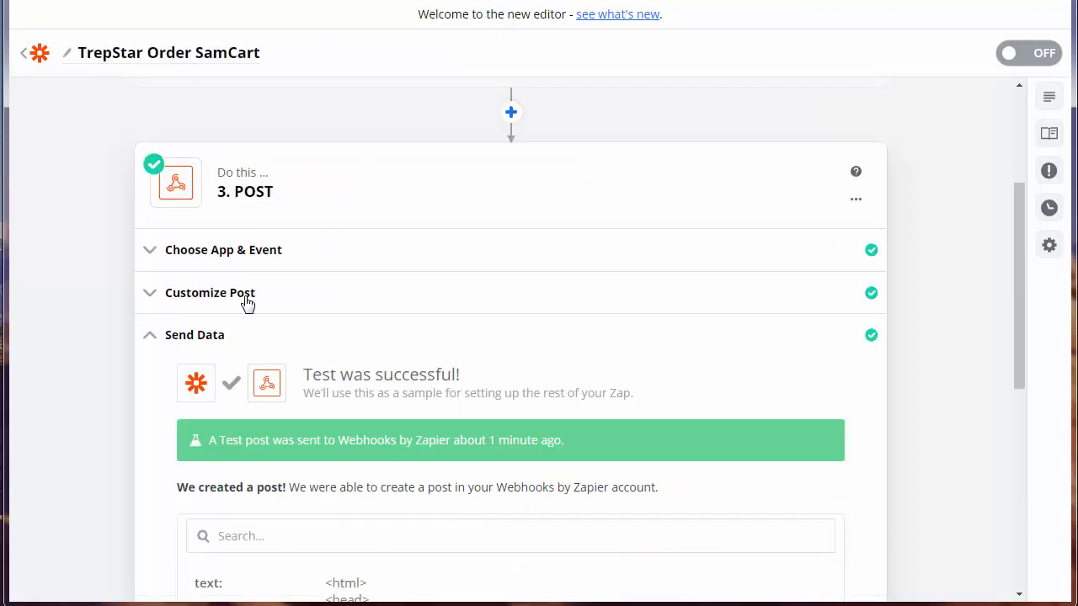
- Replace the mode value 'test' with 'prod' in the POST step's data
click(235, 301)
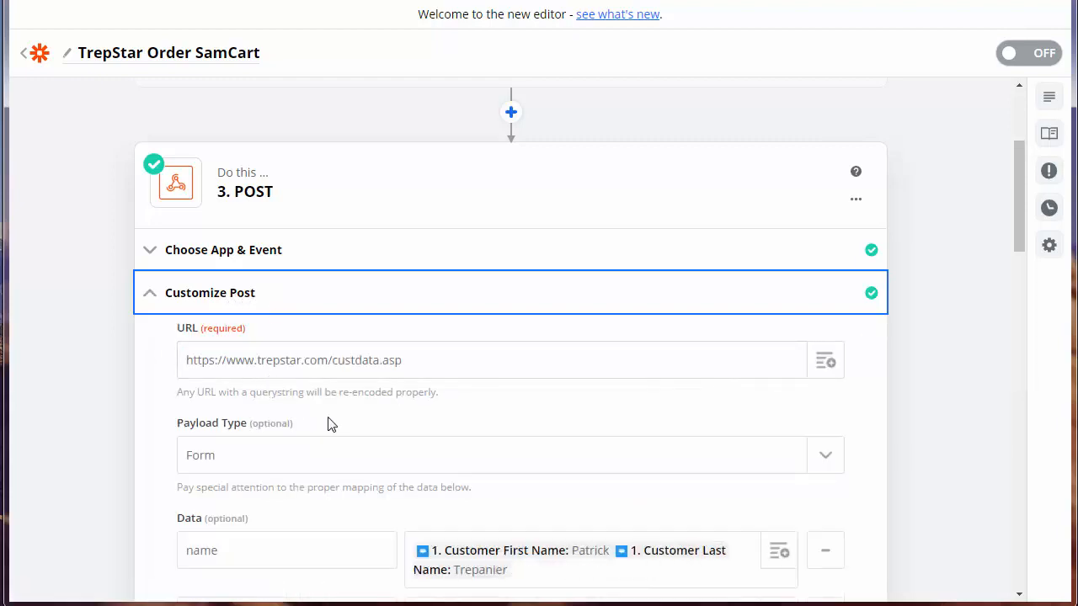
scroll(342, 418, down, 3)
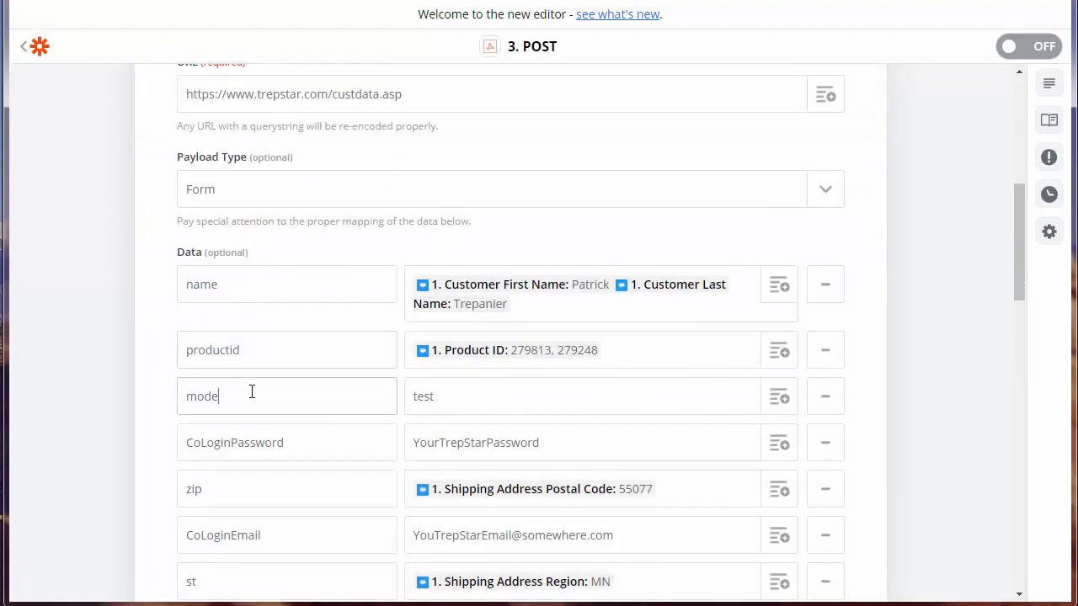
double_click(428, 397)
text(prod)
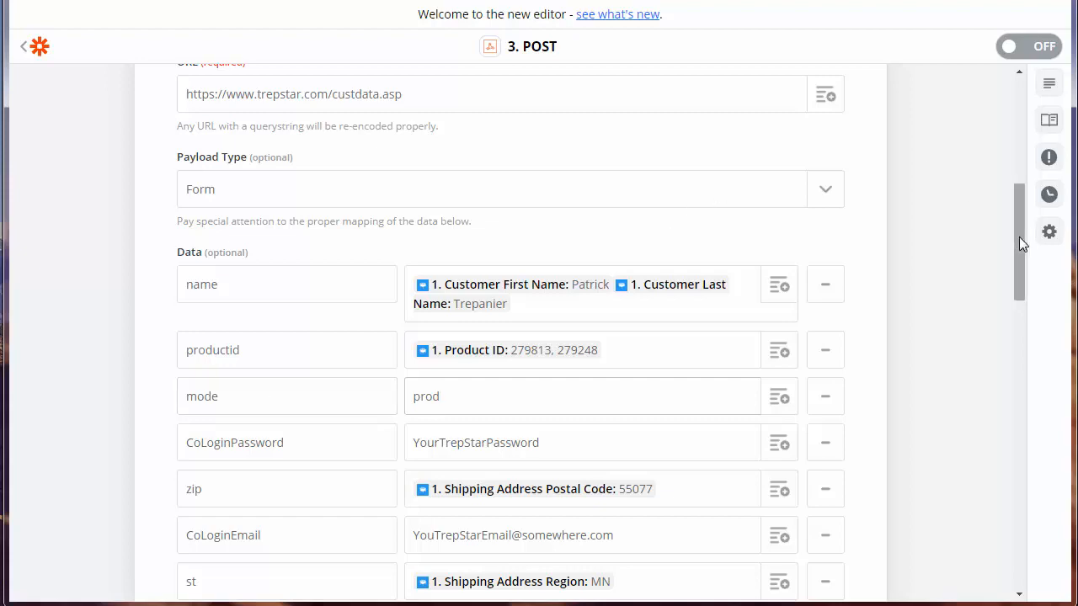
drag(1019, 236, 1049, 131)
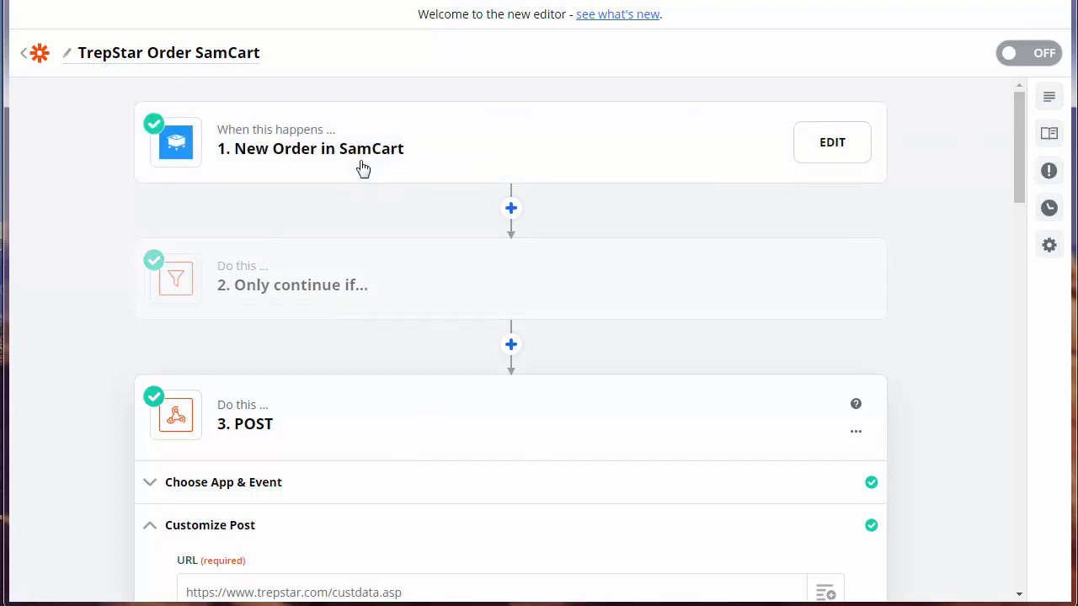
click(745, 1)
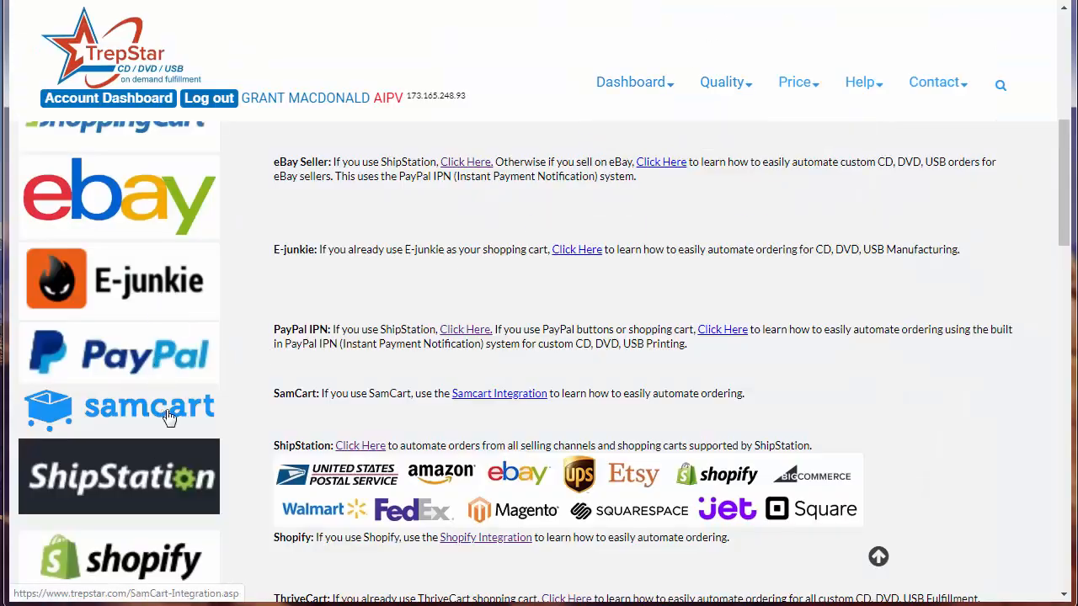
scroll(135, 539, down, 1)
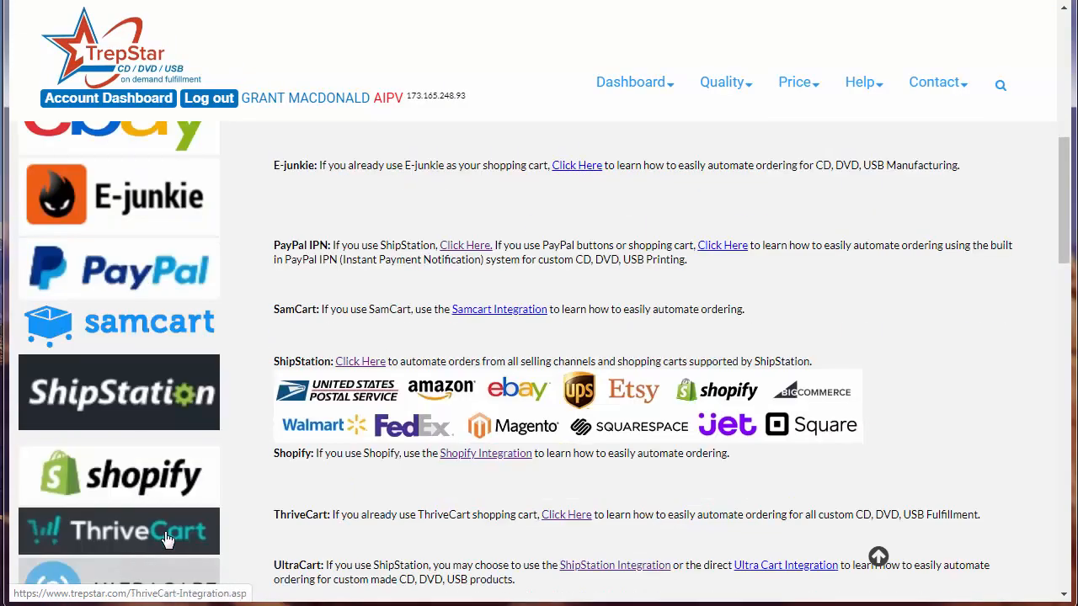
scroll(118, 476, down, 1)
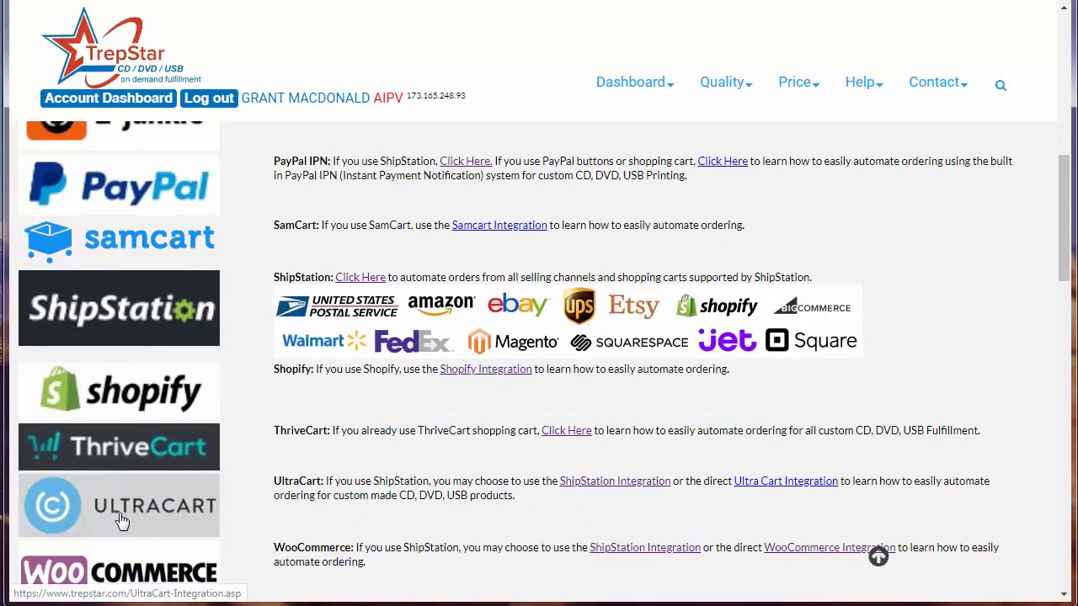
scroll(148, 498, down, 1)
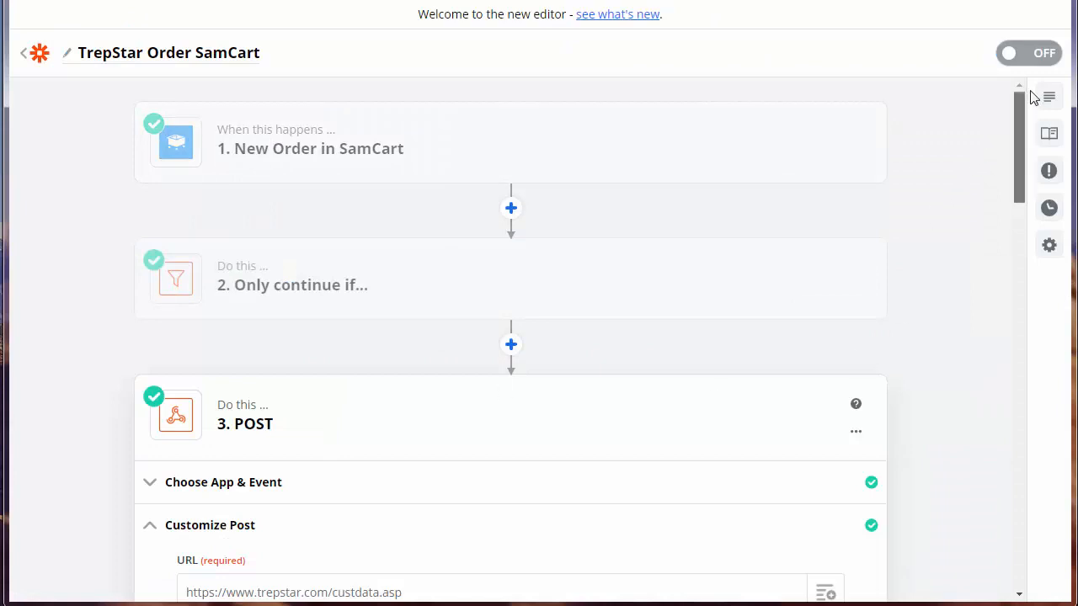
- Exit the zap editor back to the My Zaps list
click(38, 53)
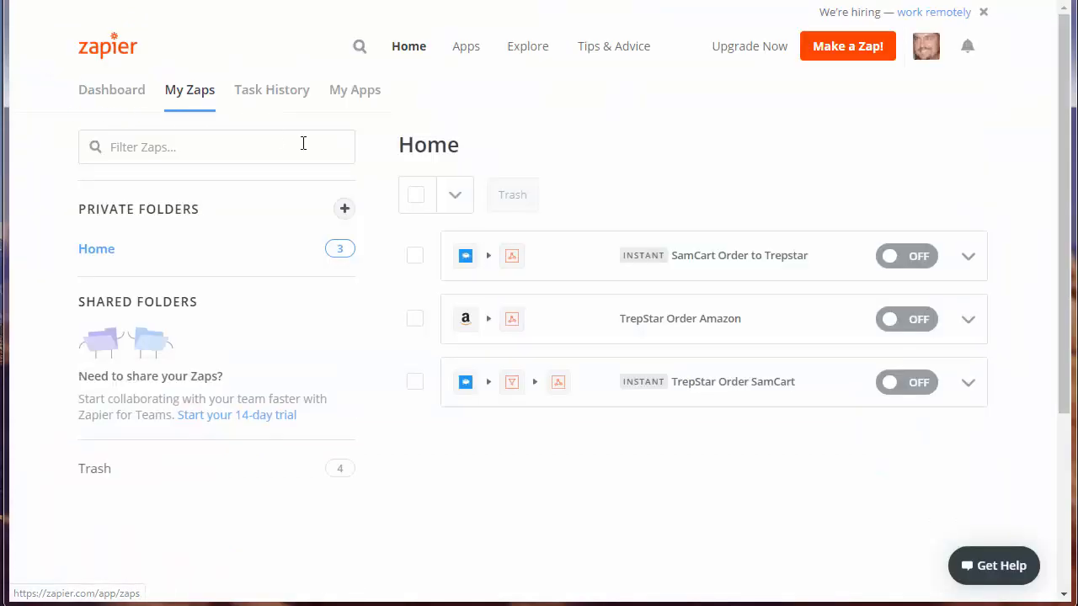